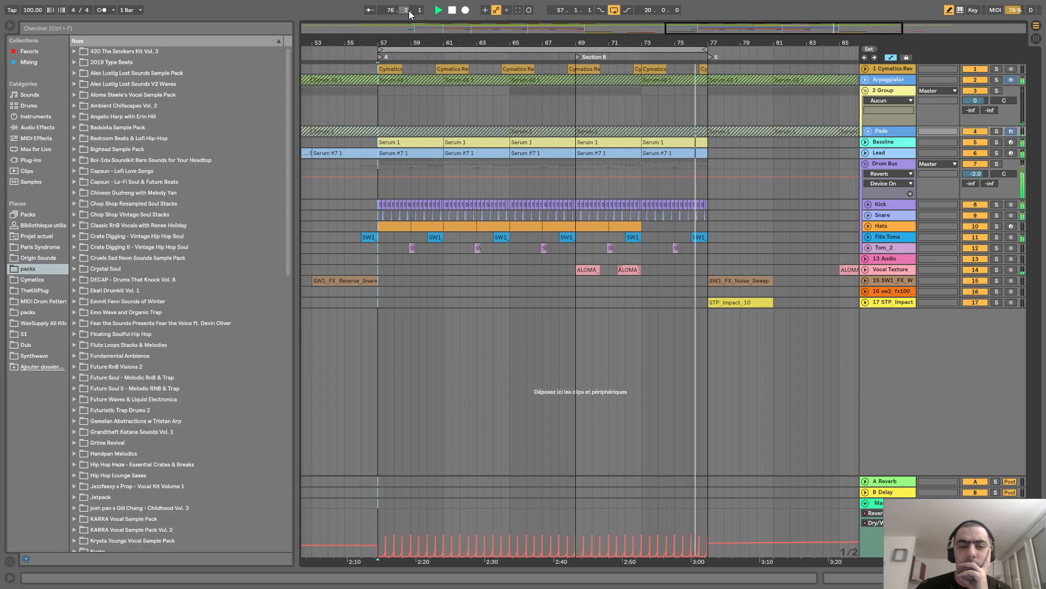
Step: Stop playback and hide the browser so the whole arrangement is shown
key("space")
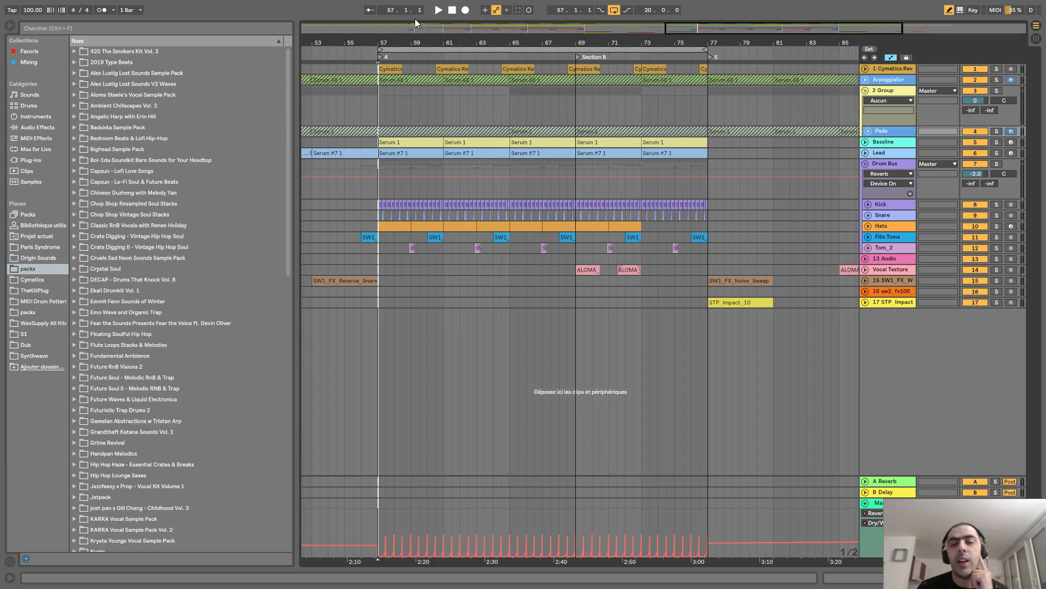
left_click_drag(517, 36, 652, 33)
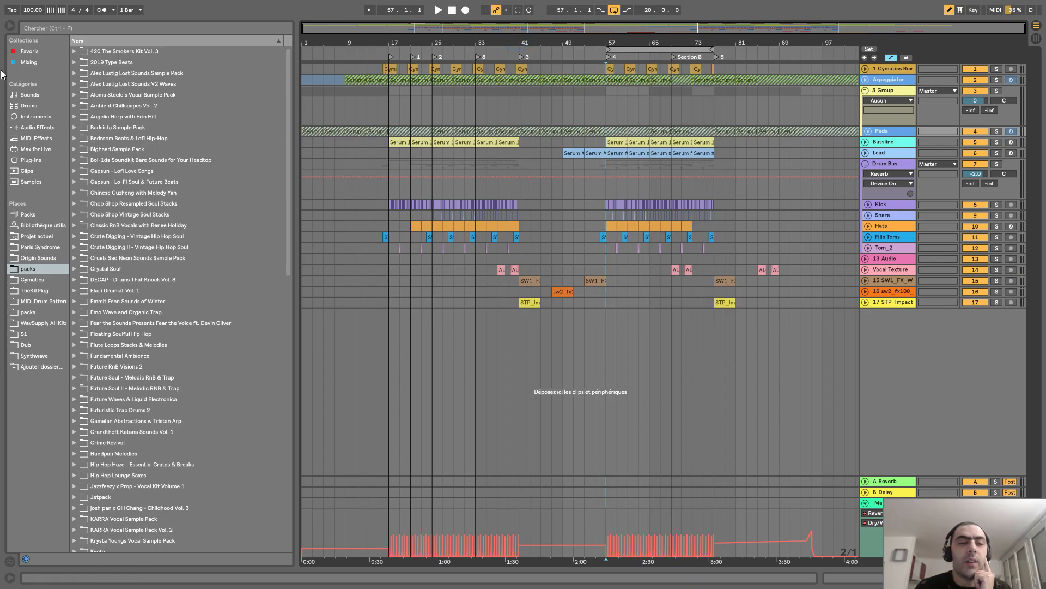
left_click(10, 26)
left_click_drag(82, 39, 689, 357)
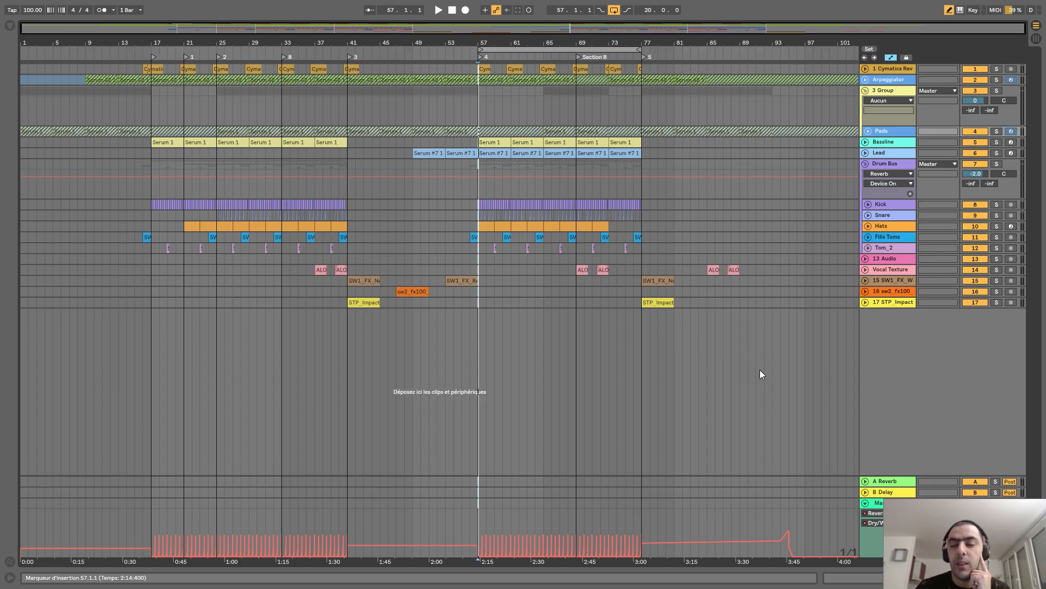
Step: Unfold the Bassline and Pads tracks in the arrangement to show their clip contents
left_click(866, 304)
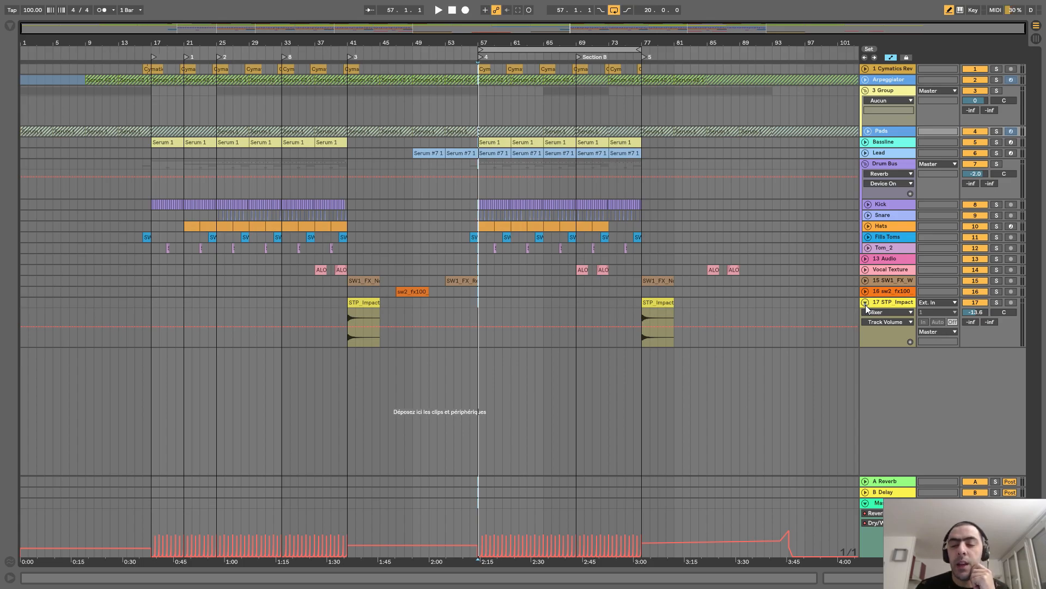
left_click(865, 304)
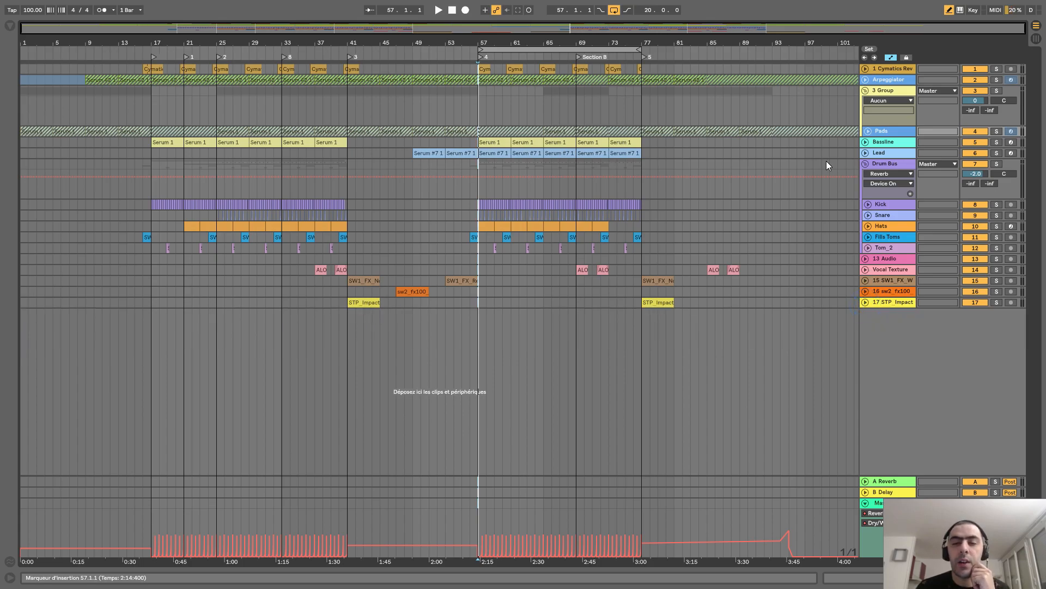
left_click(866, 143)
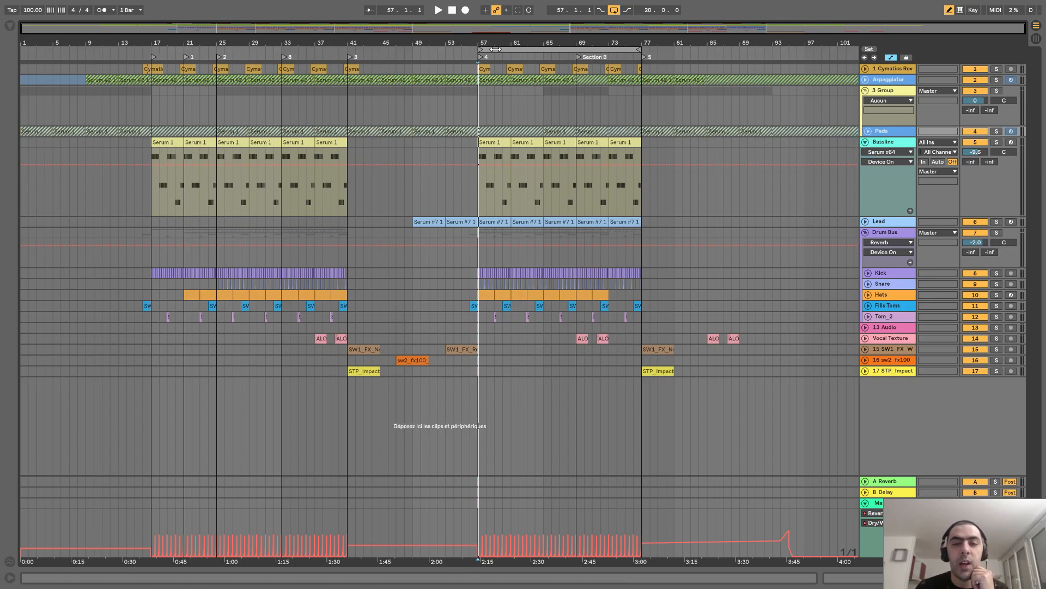
left_click_drag(502, 47, 502, 47)
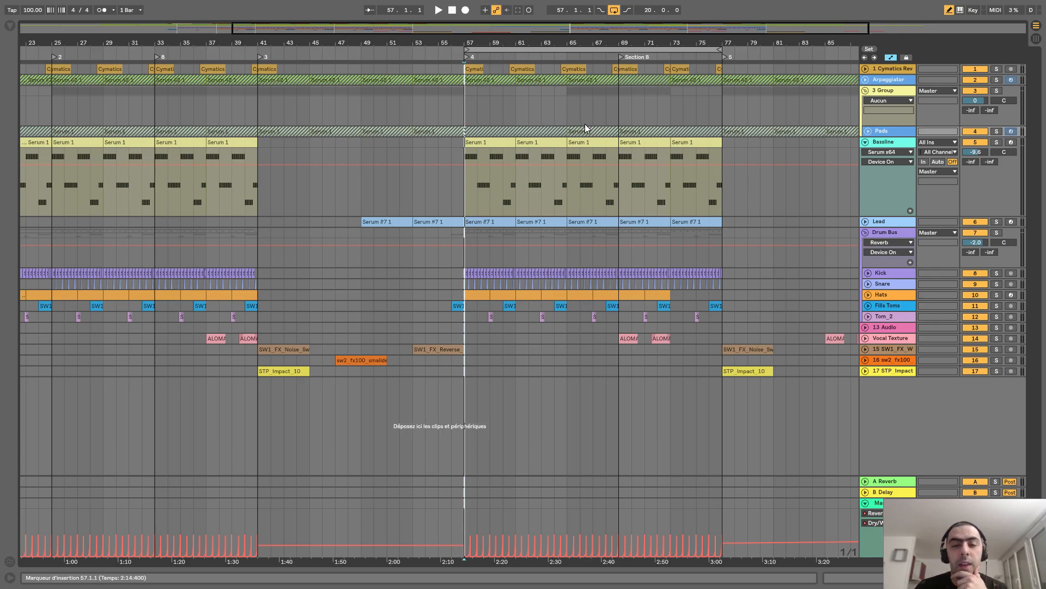
mouse_move(532, 42)
left_mouse_down()
mouse_move(532, 53)
mouse_move(522, 47)
left_mouse_up()
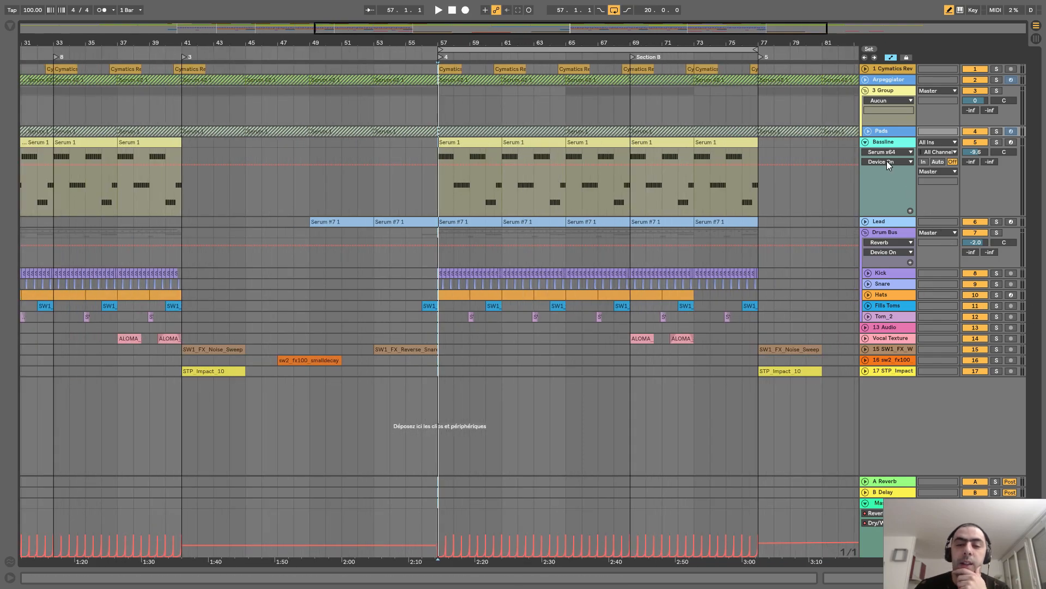
left_click(868, 132)
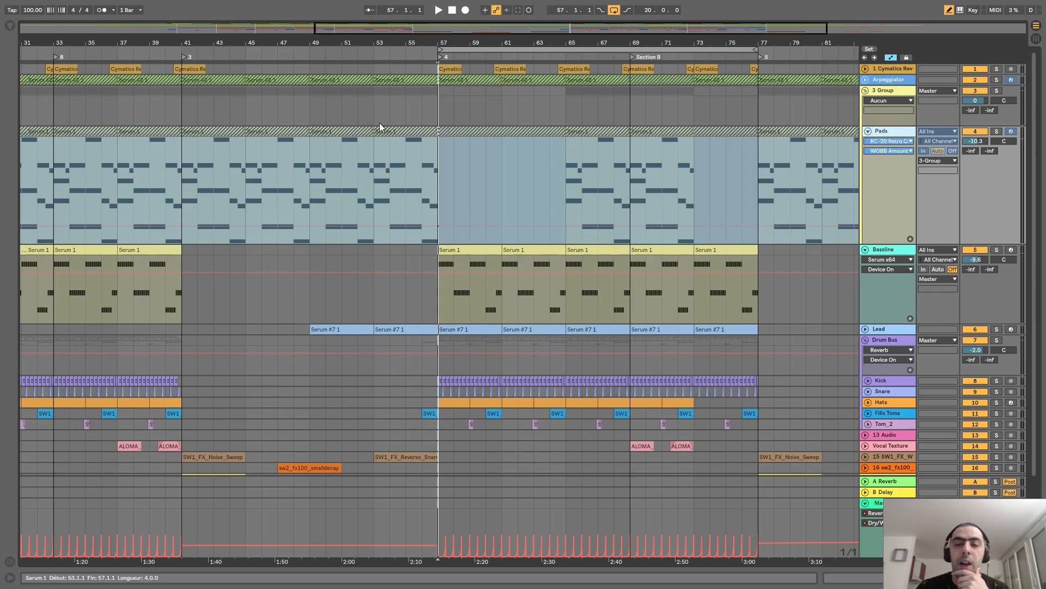
Step: Set the loop to the four bars from 65 to 69 and examine the Pads clip's notes there
left_click_drag(441, 48, 568, 48)
left_click_drag(755, 49, 616, 105)
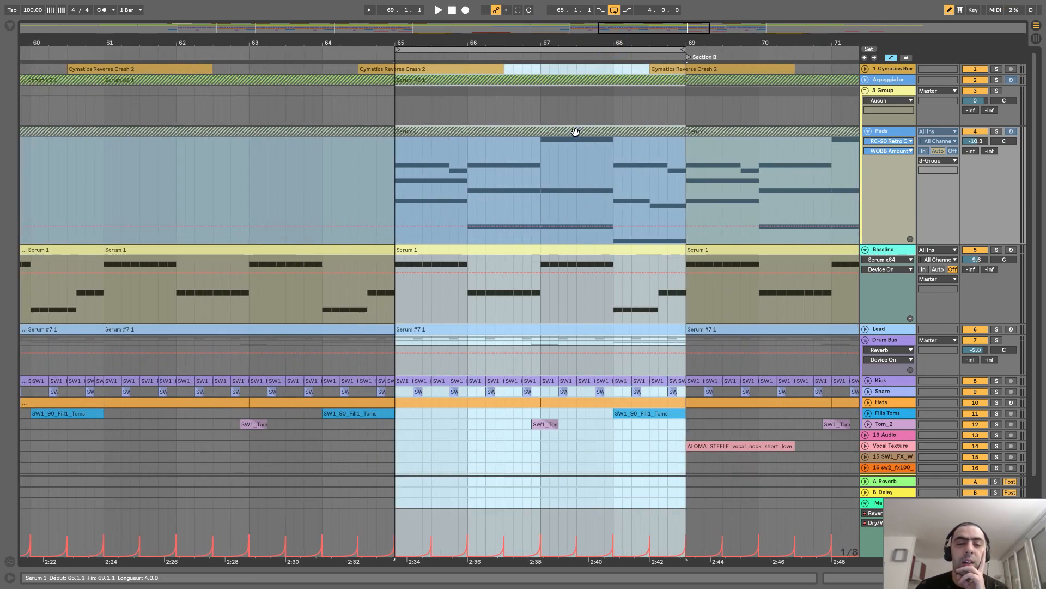
left_click(567, 130)
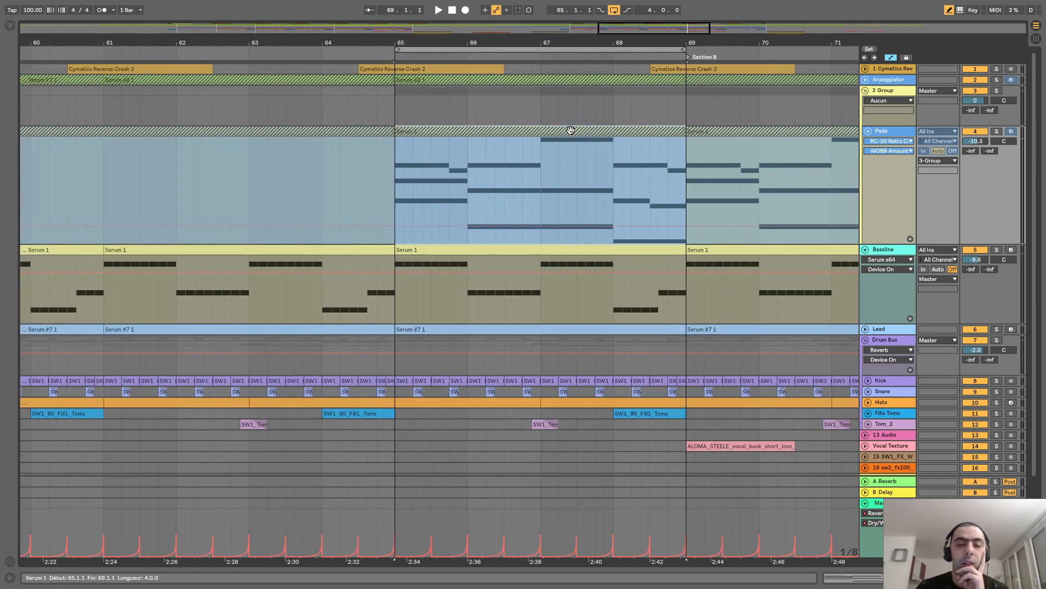
left_click(842, 577)
left_click_drag(503, 451, 469, 180)
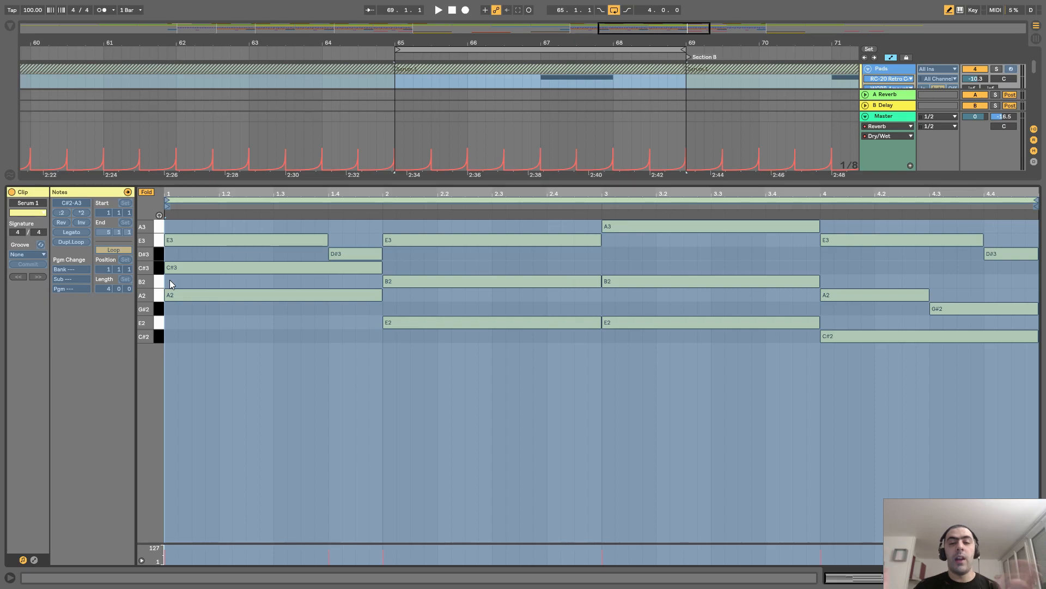
left_click_drag(722, 185, 730, 525)
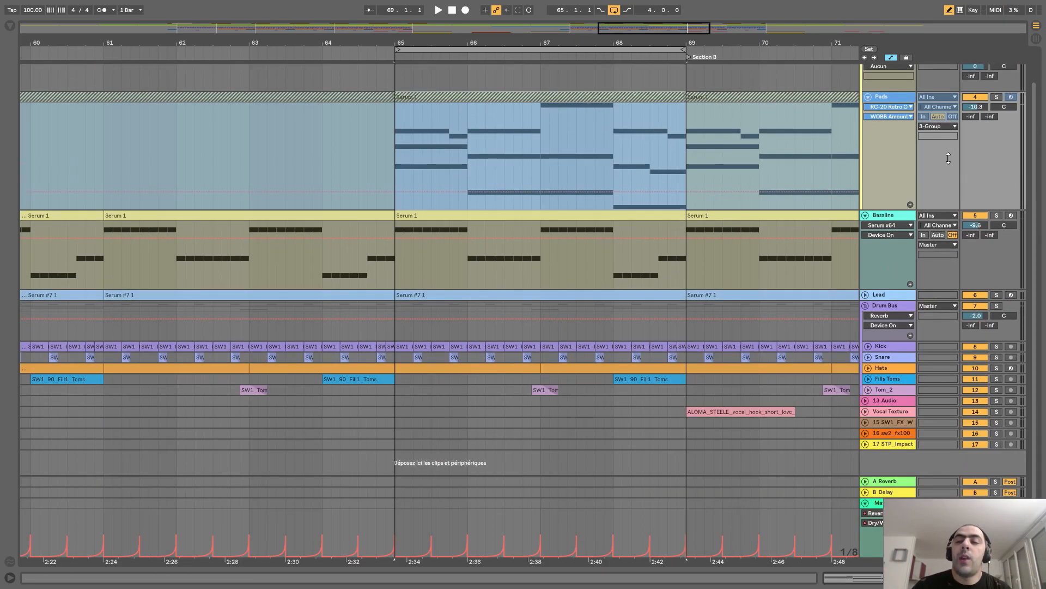
Step: Show the Pads track's devices, solo the track and listen to the looped section
double_click(893, 99)
key("space")
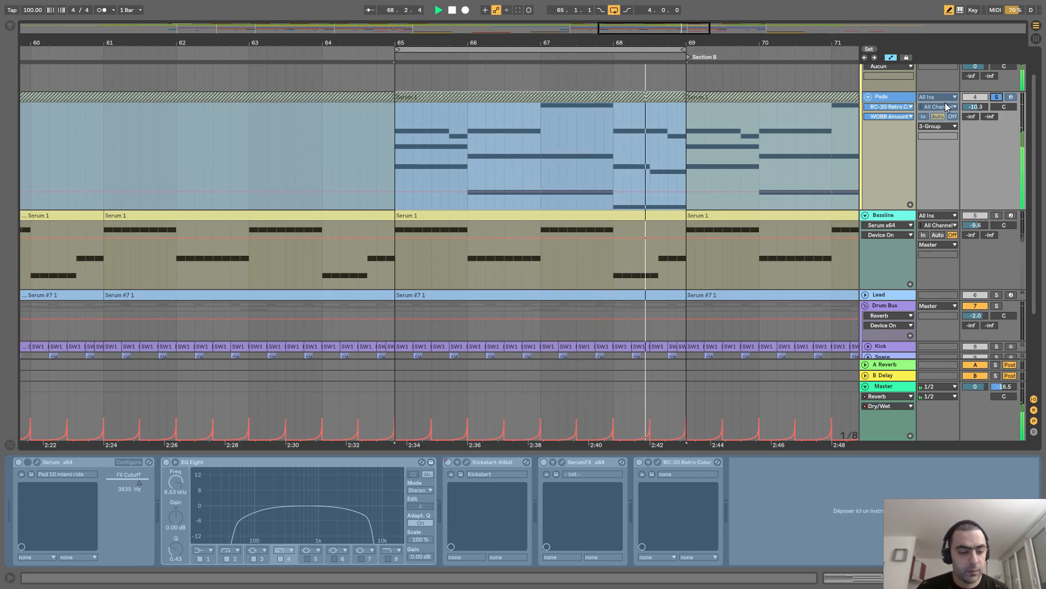
key("space")
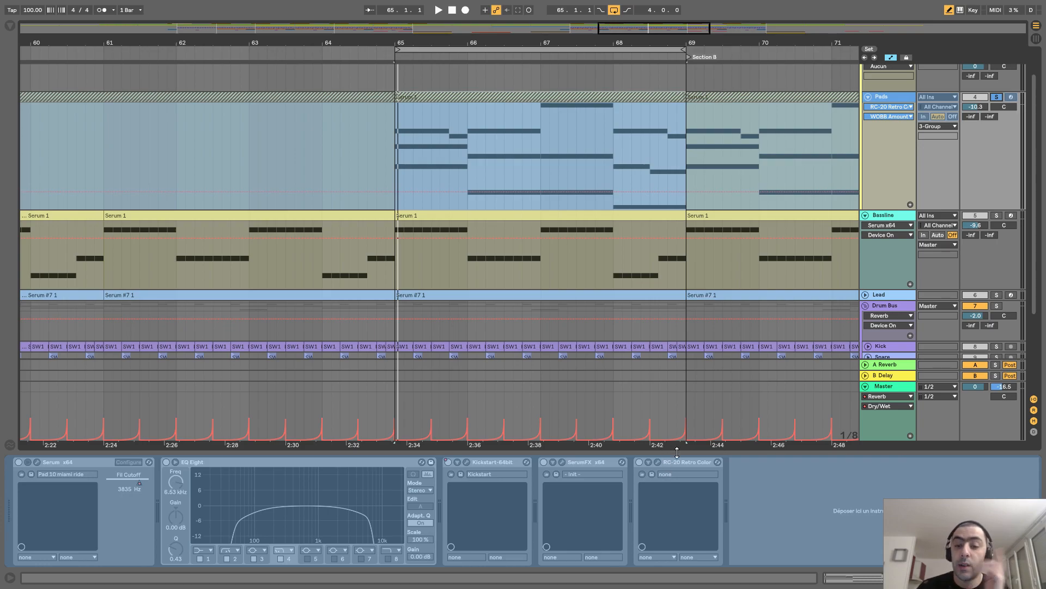
left_click(681, 452)
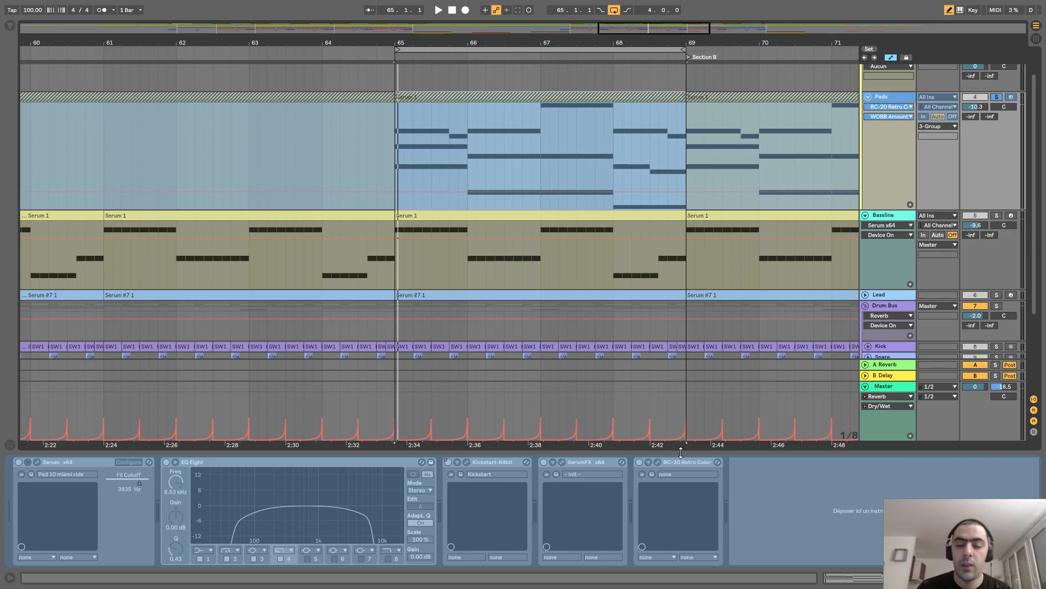
left_click_drag(681, 452, 649, 584)
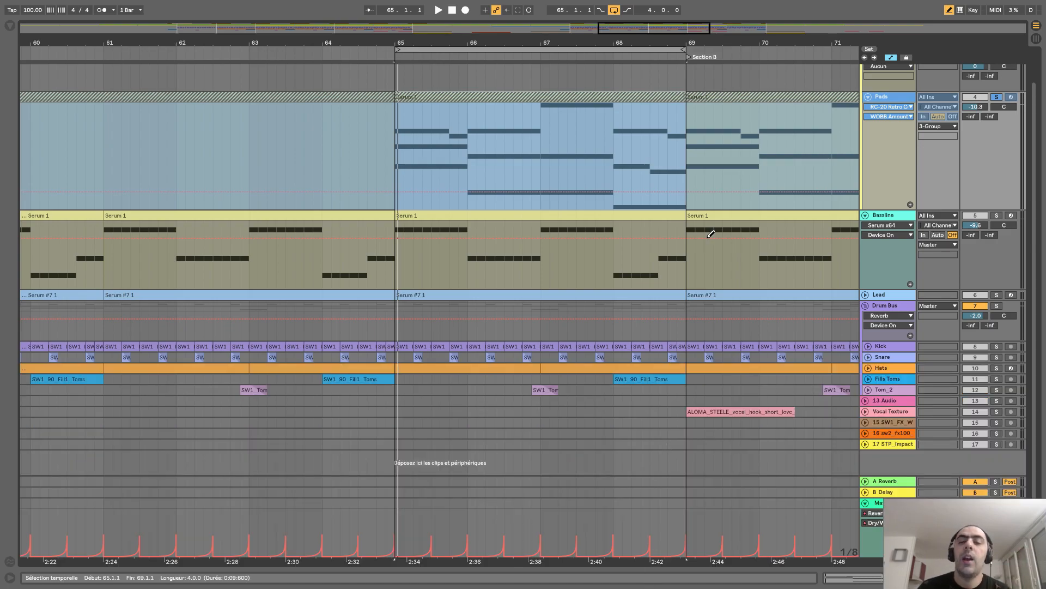
Step: Show the Bassline track's devices and make the track taller below the unfolded Pads track
double_click(900, 216)
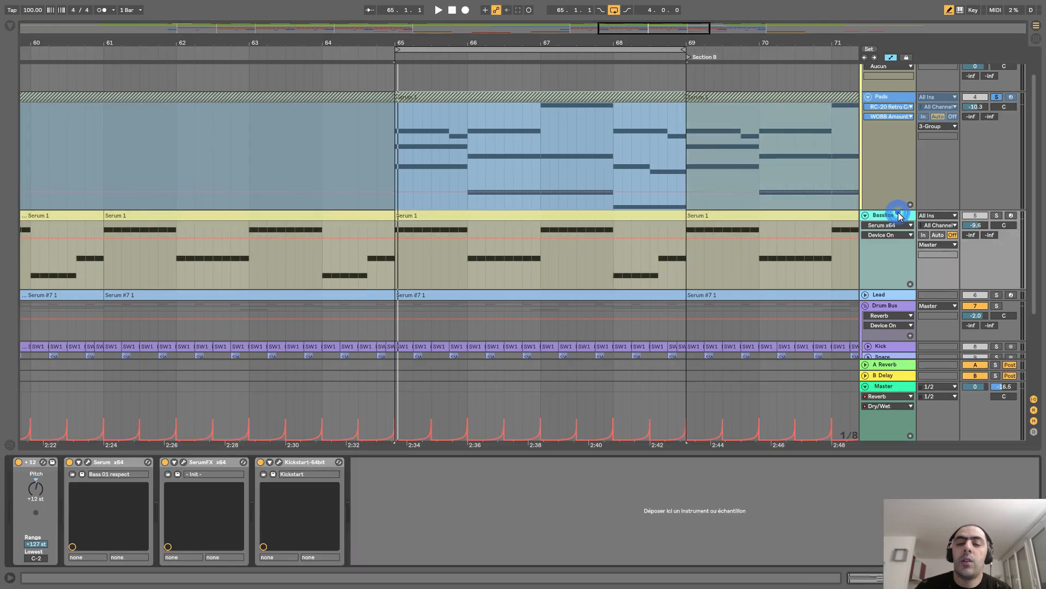
left_click(868, 97)
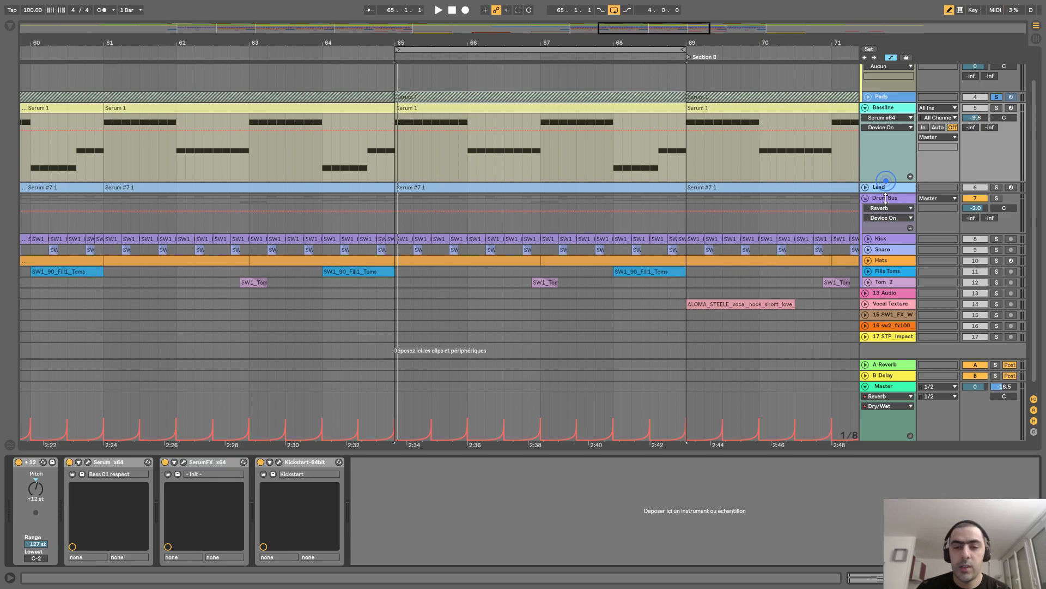
left_click_drag(881, 183, 881, 232)
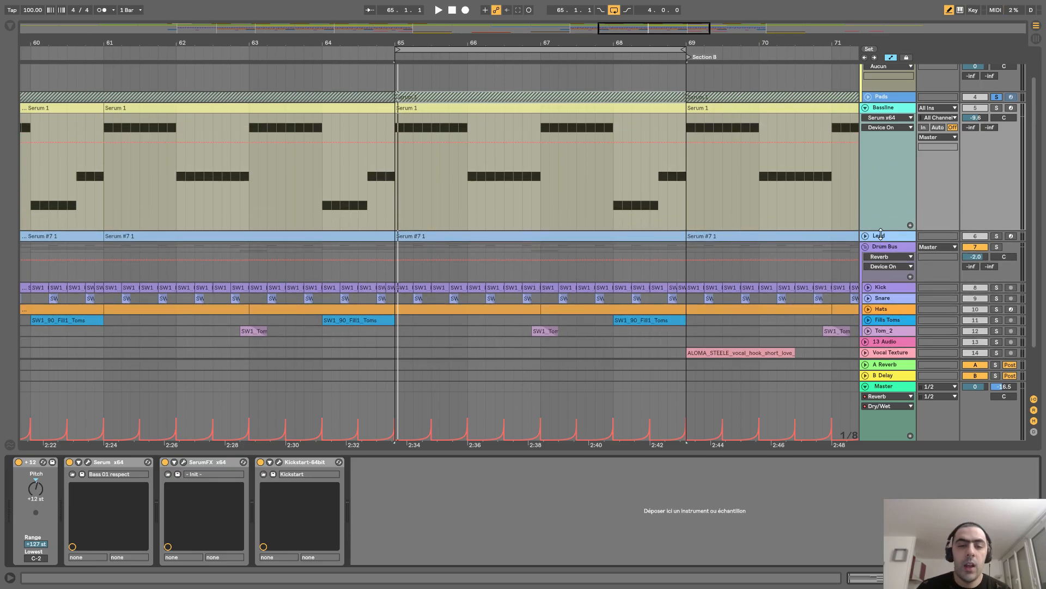
left_click(869, 97)
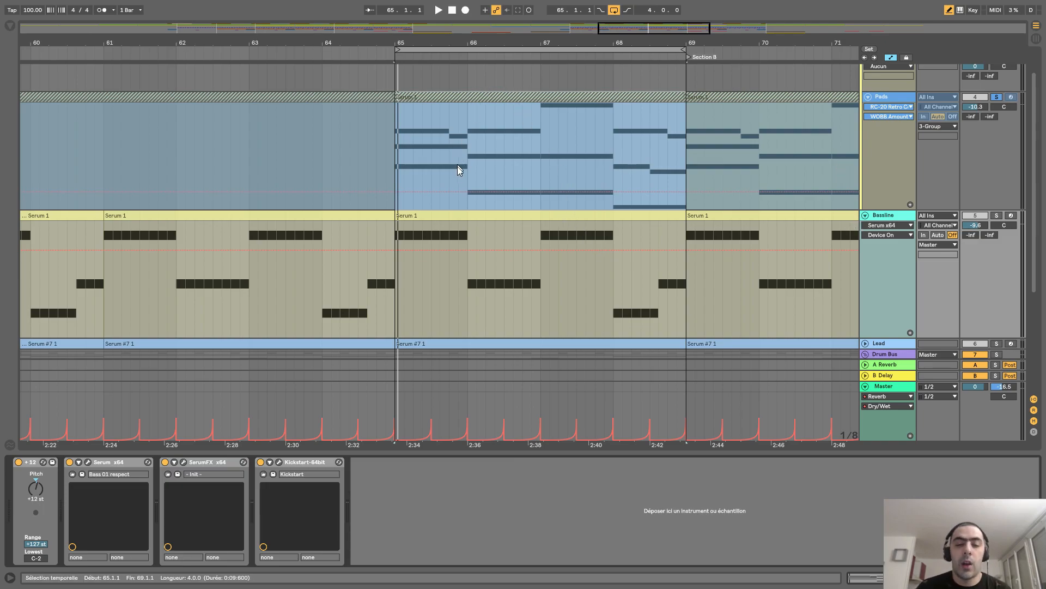
Step: Open the Bassline clip at bar 65 in an enlarged note editor to examine its notes
double_click(442, 215)
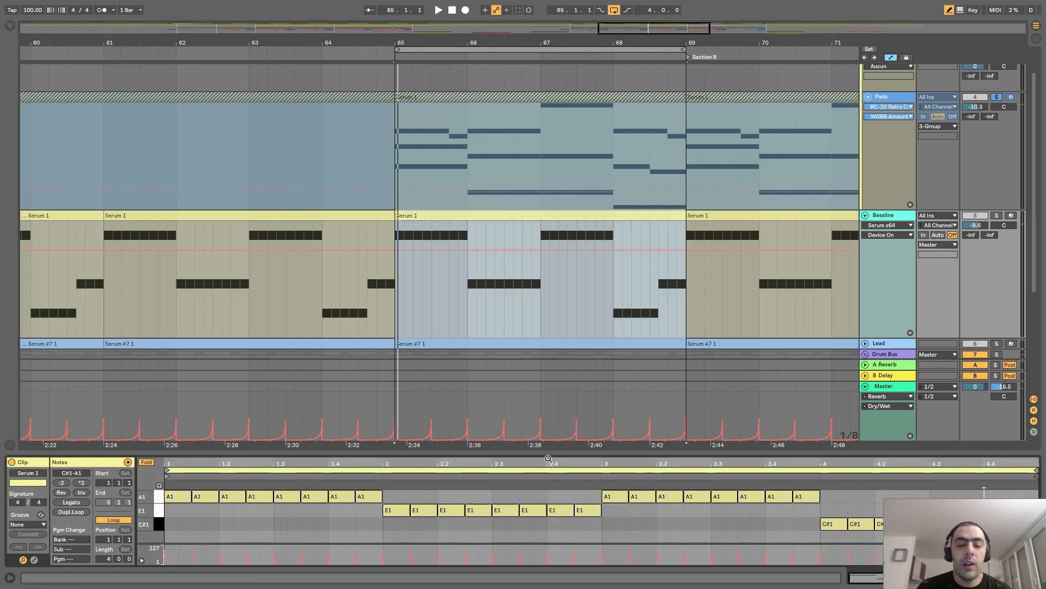
left_click_drag(548, 451, 541, 264)
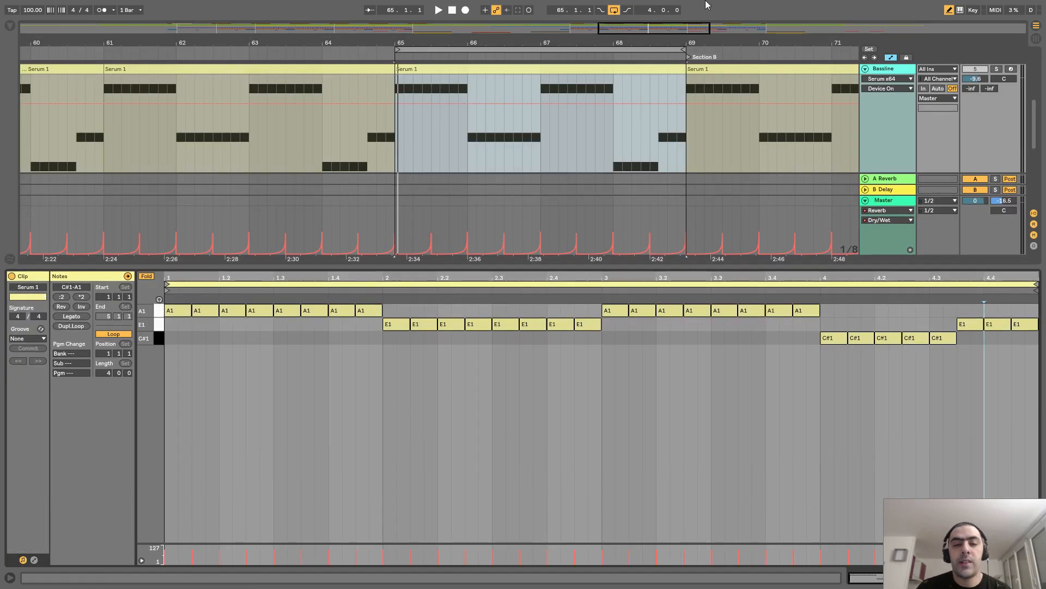
scroll(474, 73, "up", 2)
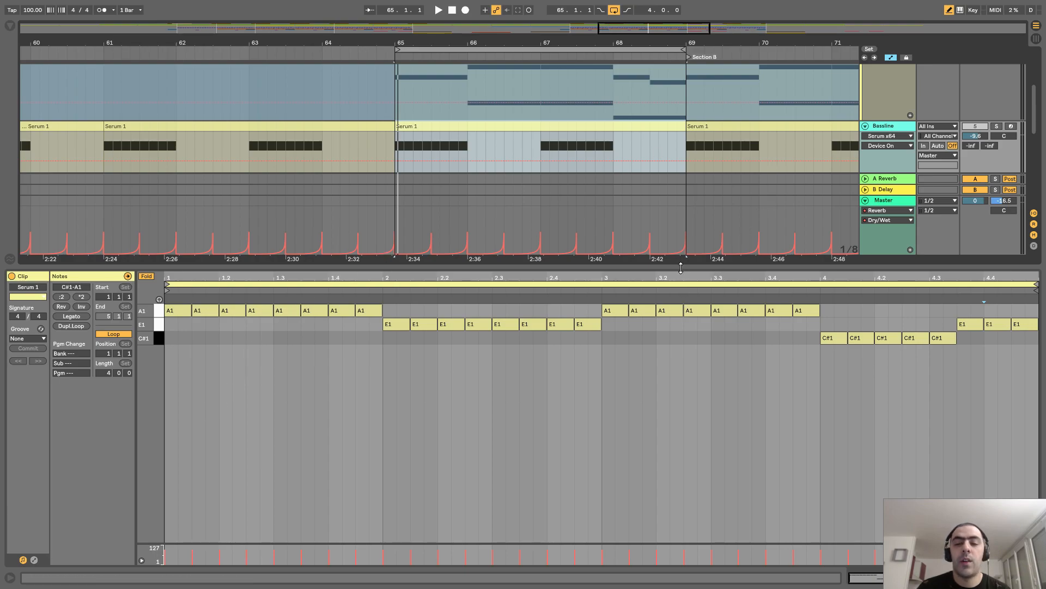
left_click_drag(681, 267, 656, 543)
double_click(508, 169)
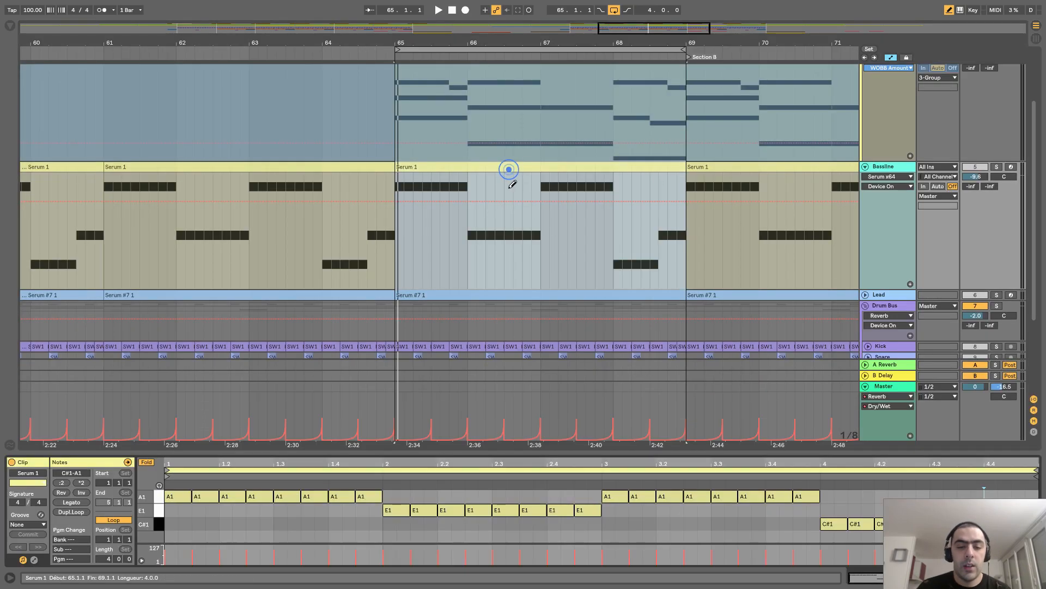
left_click_drag(538, 452, 539, 170)
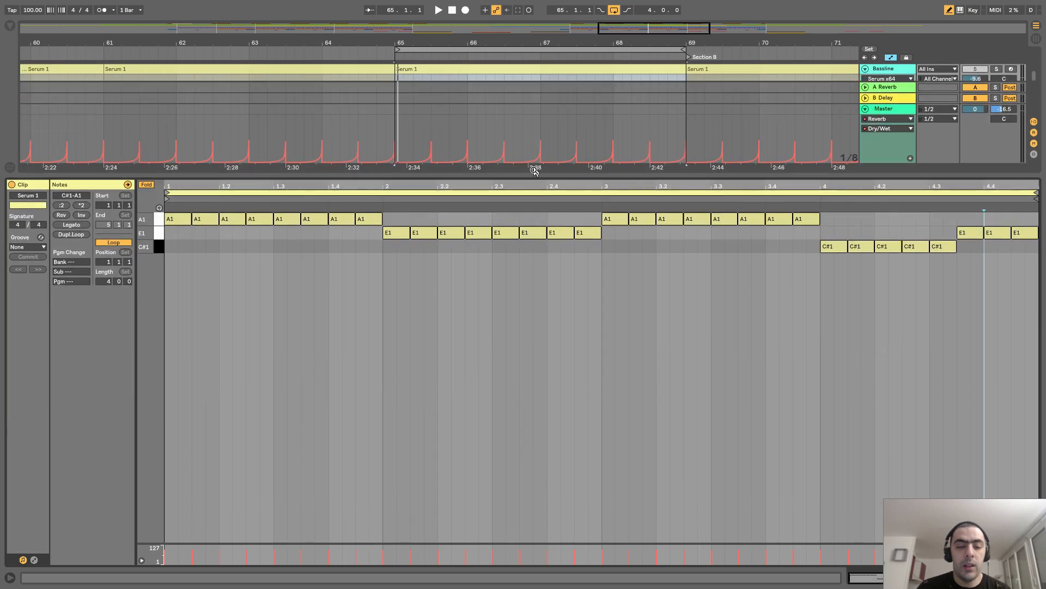
Step: Set the Bassline clip's note grid to a fixed 1/16 and collapse the note editor
right_click(301, 233)
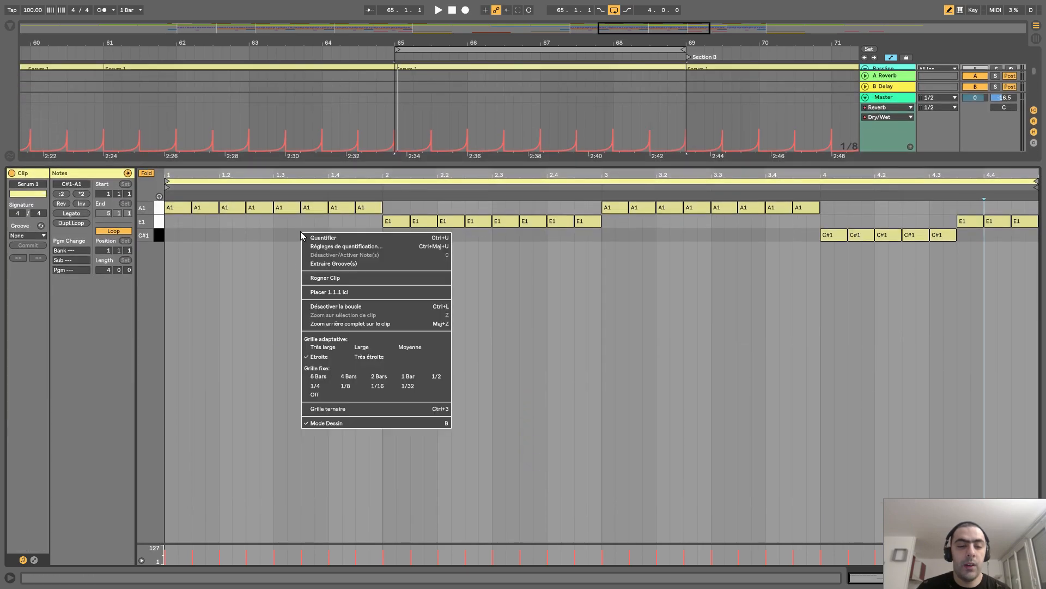
left_click(374, 395)
right_click(211, 228)
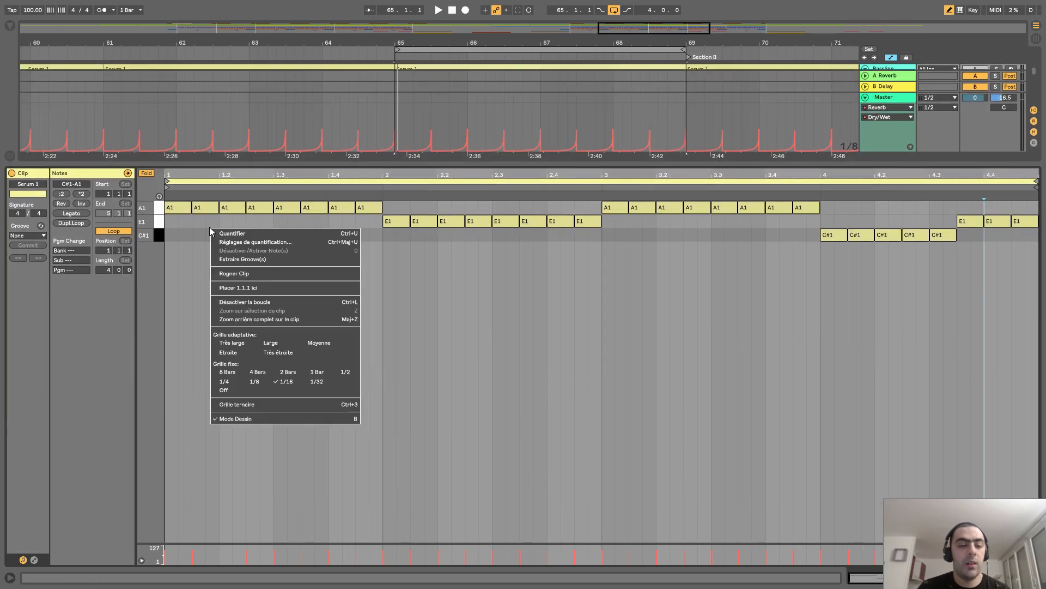
left_click(290, 386)
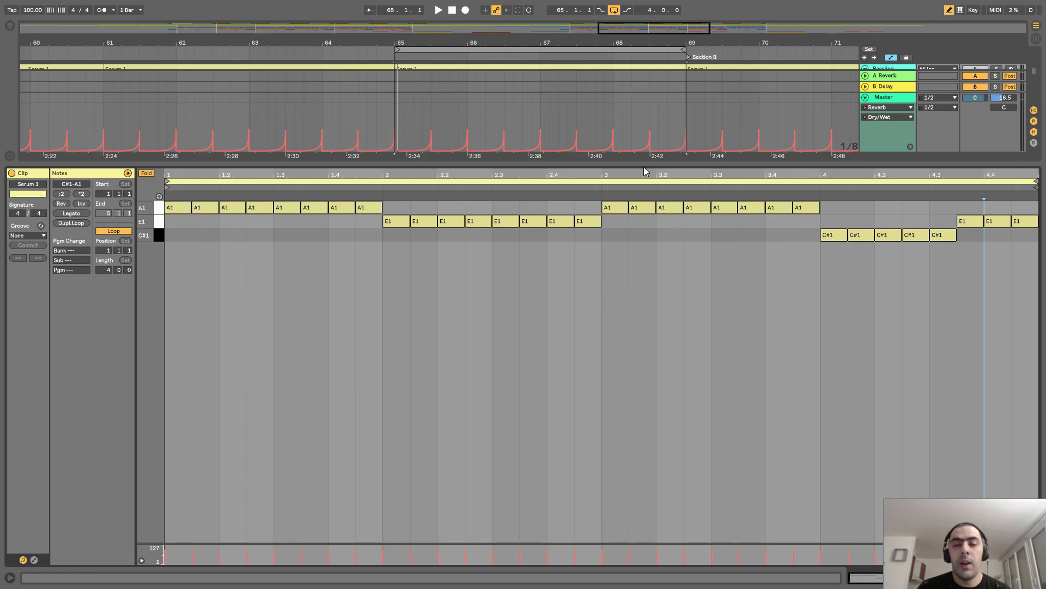
left_click_drag(648, 162, 763, 569)
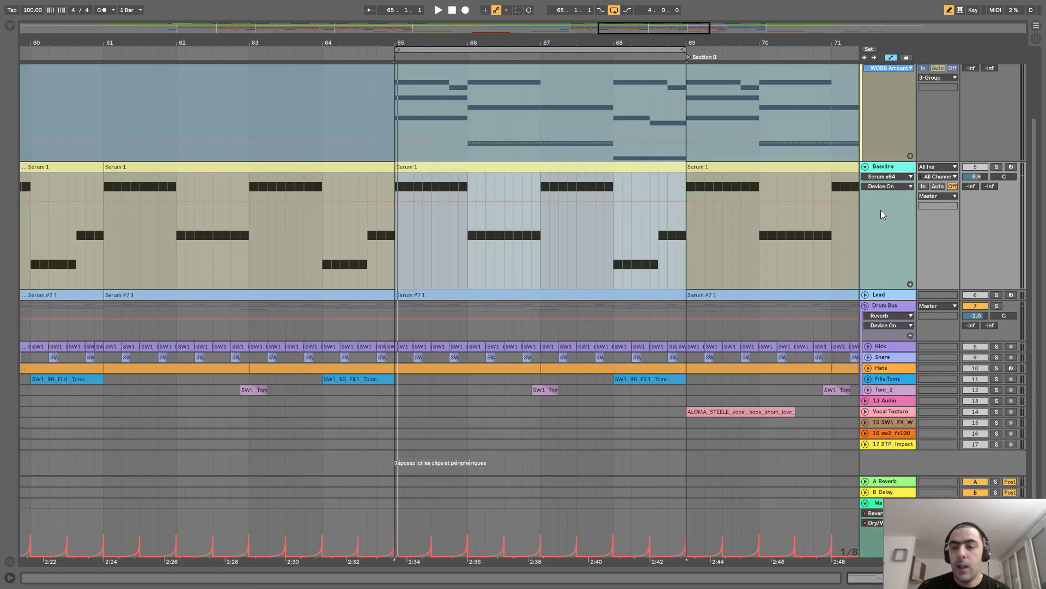
Step: Check the SerumFX plug-in's effects on the Bassline track and delete it from the device chain
double_click(883, 166)
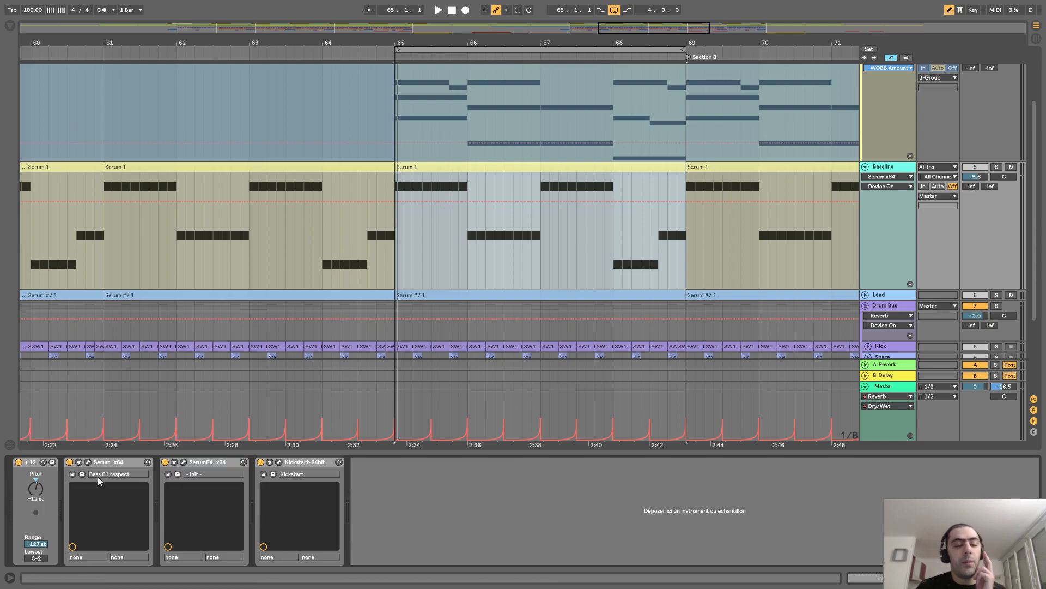
left_click(183, 463)
left_click(184, 462)
left_click(184, 462)
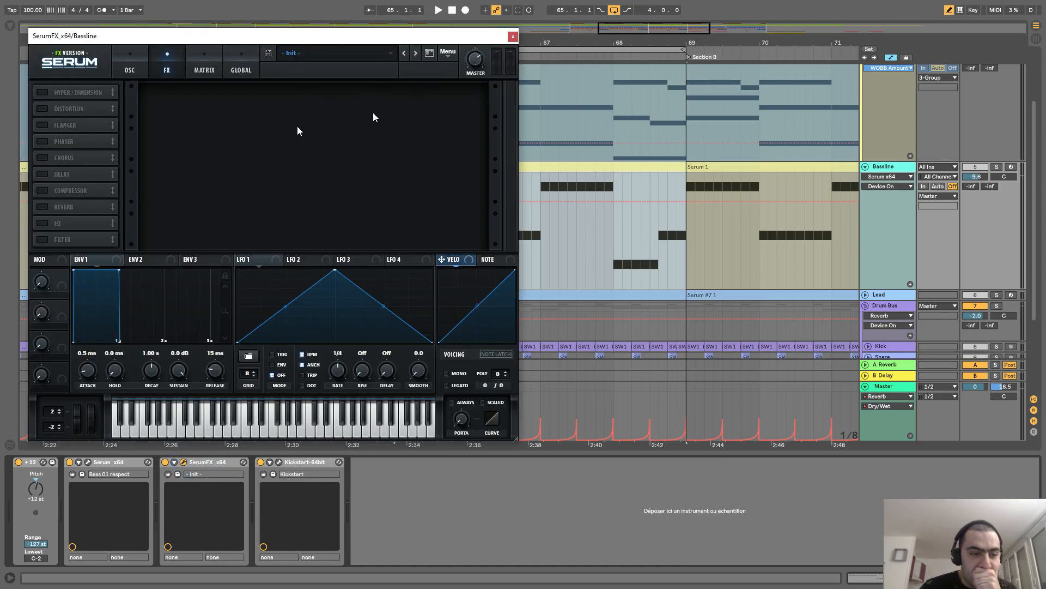
left_click(512, 37)
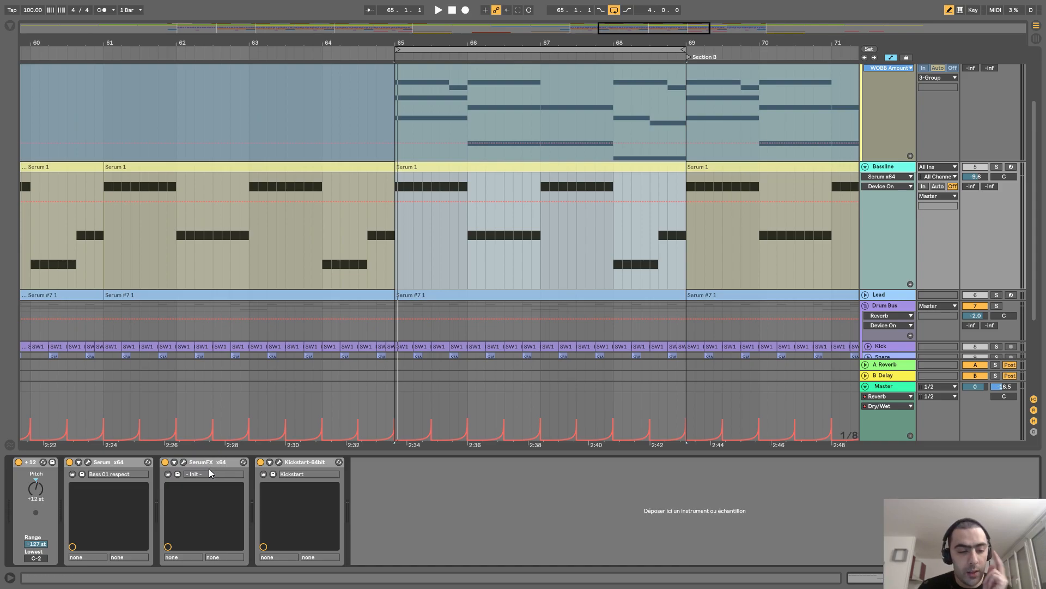
left_click(199, 462)
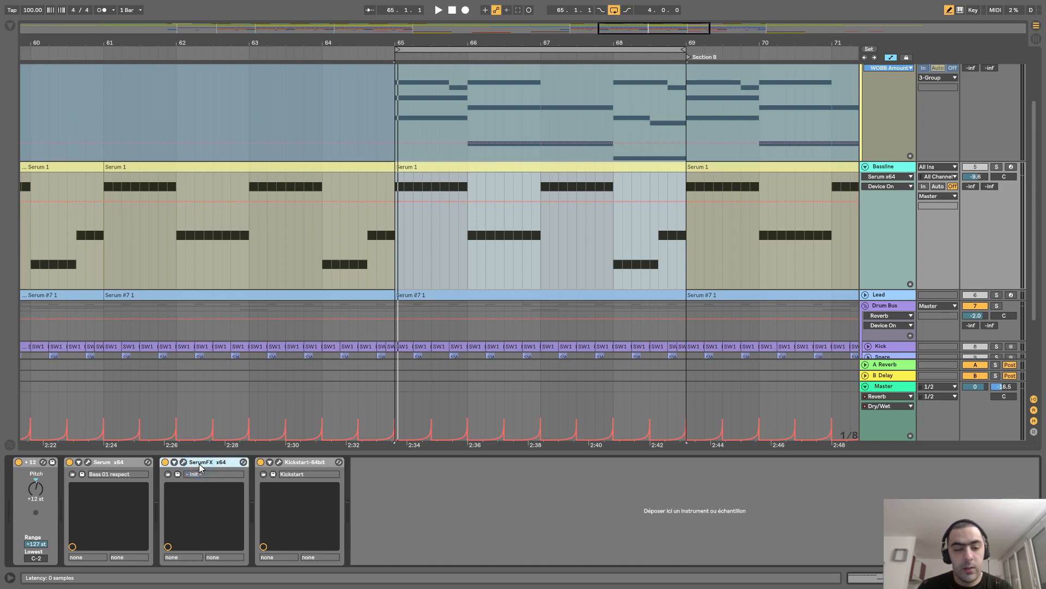
key("Delete")
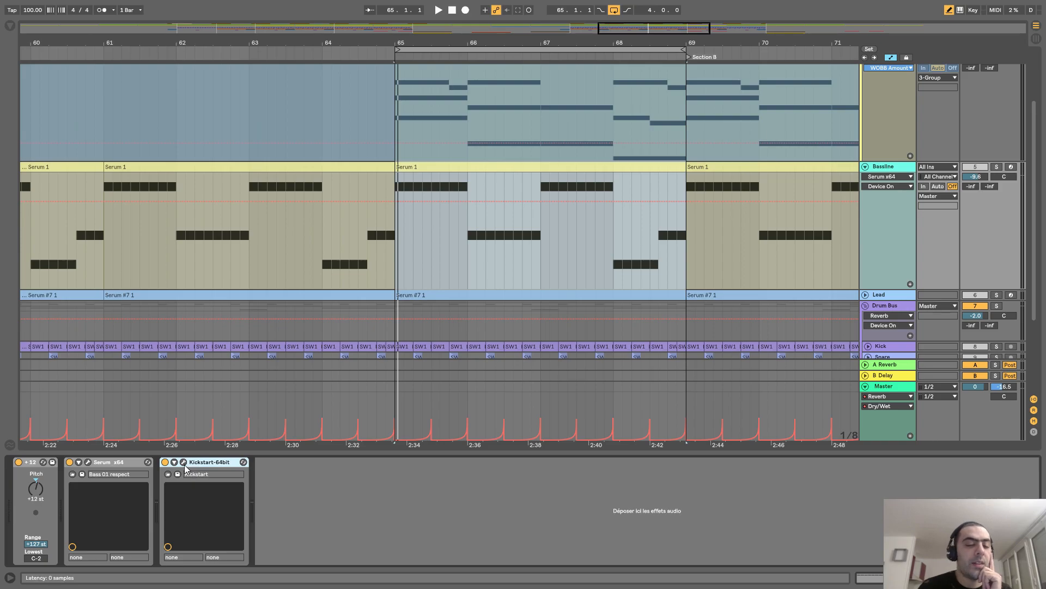
Step: Check the Kickstart curve on the Bassline and play the track soloed, comparing it with Kickstart bypassed and enabled
left_click(184, 463)
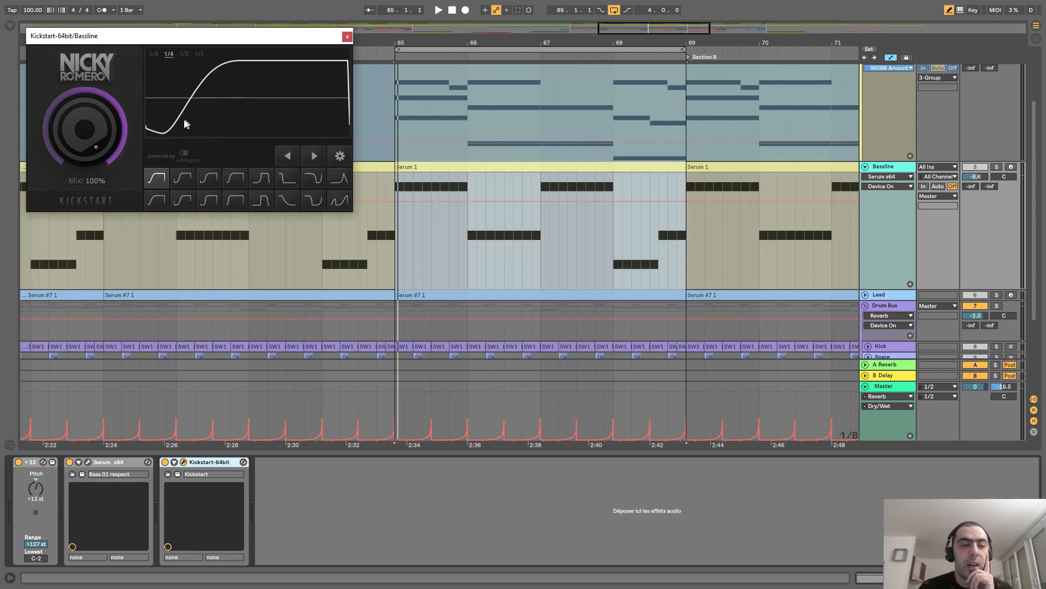
left_click(347, 37)
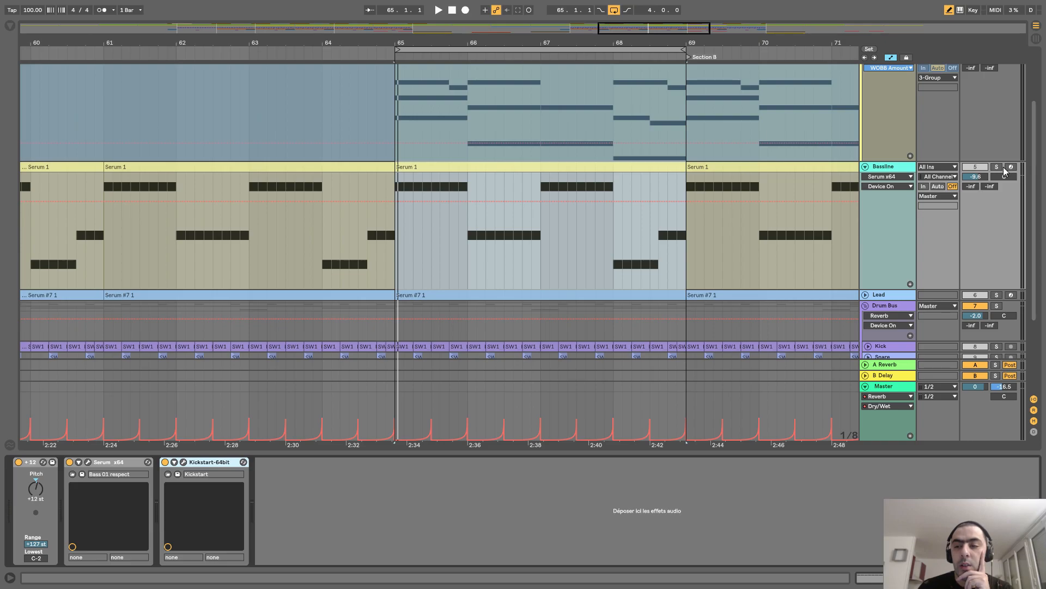
left_click(996, 167)
key("space")
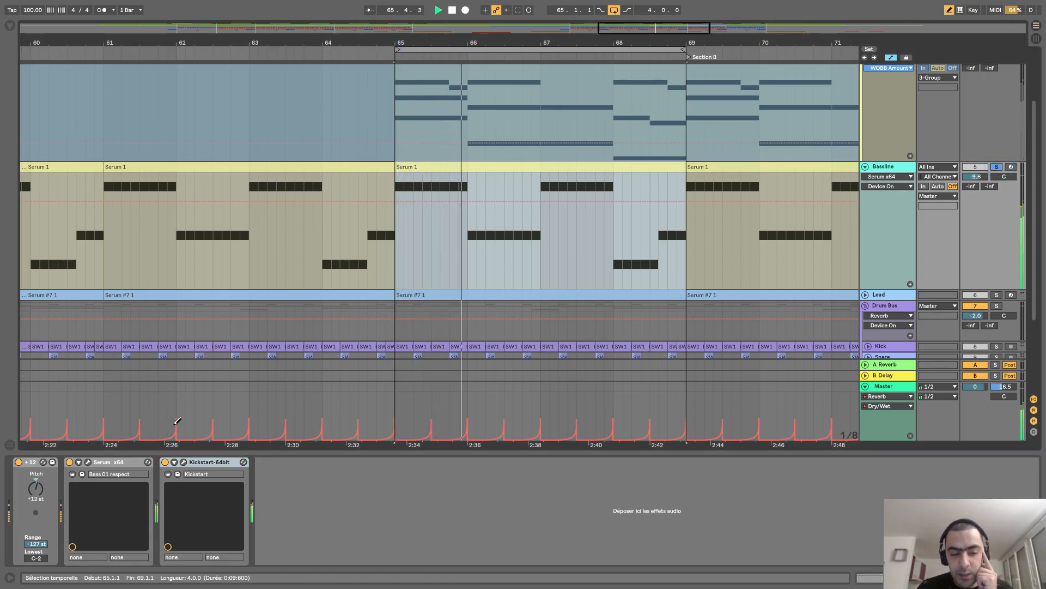
left_click(165, 463)
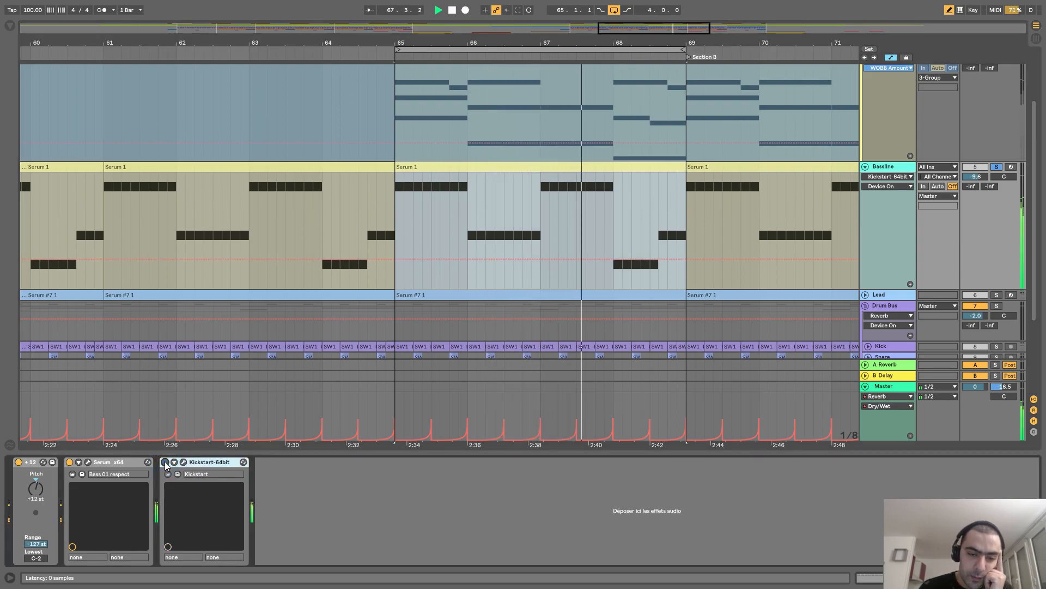
left_click(165, 462)
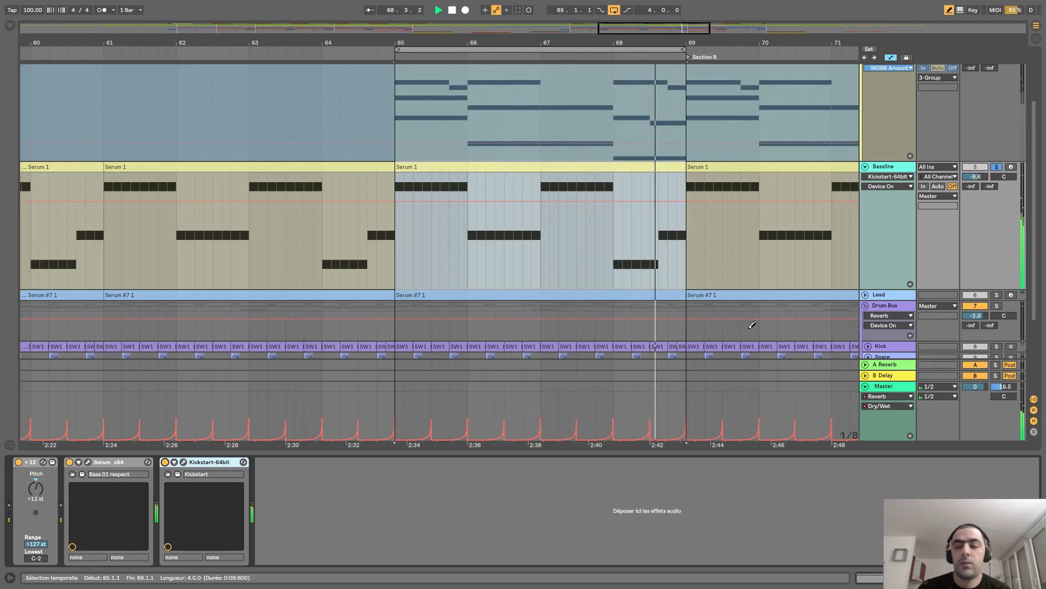
key("space")
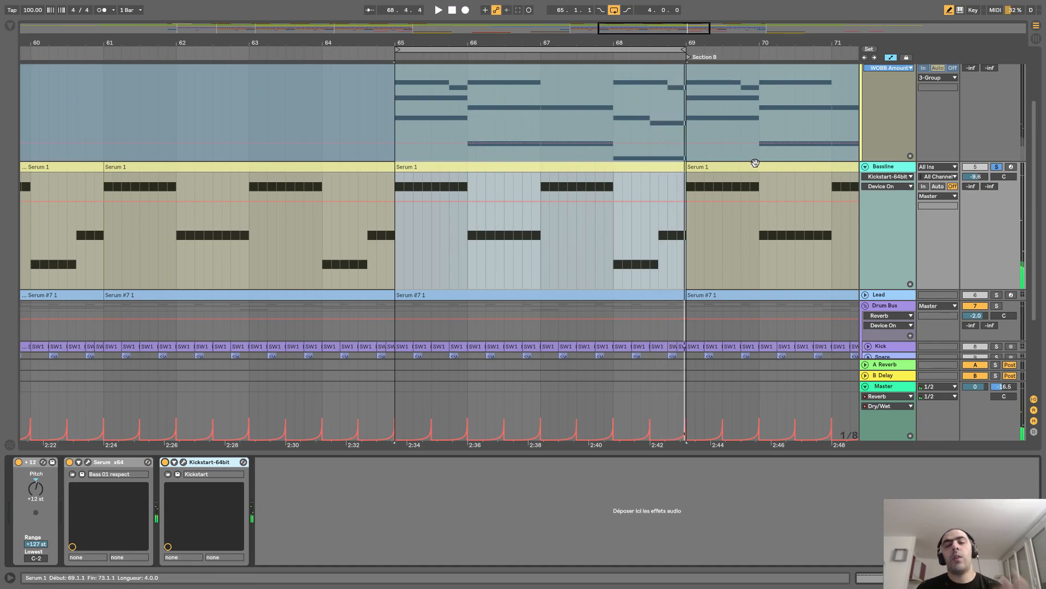
Step: Unfold the Arpeggiator track and show its devices
scroll(754, 164, "up", 3)
scroll(732, 213, "up", 1)
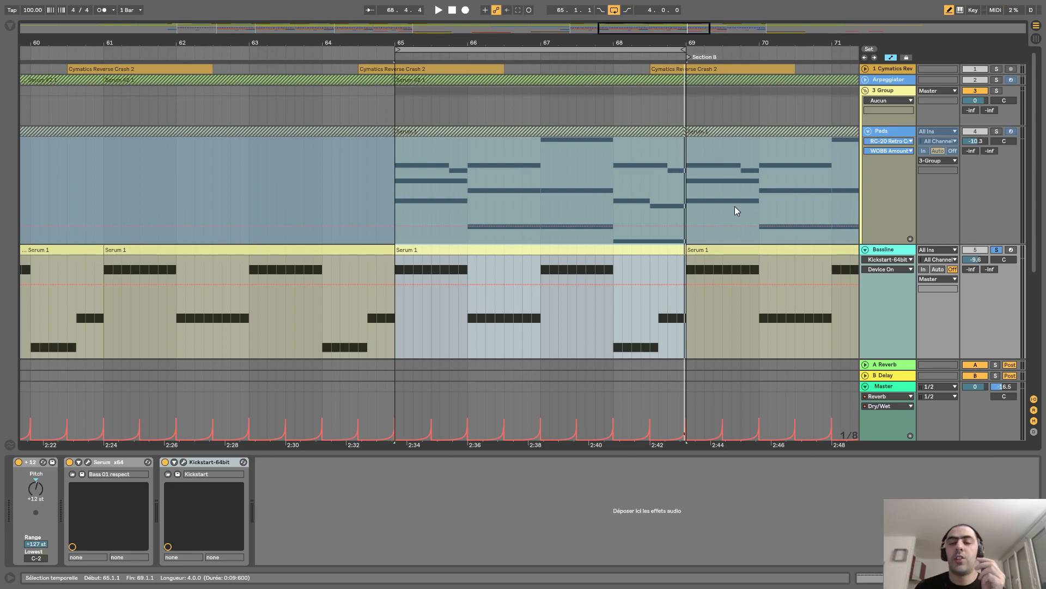
left_click(865, 81)
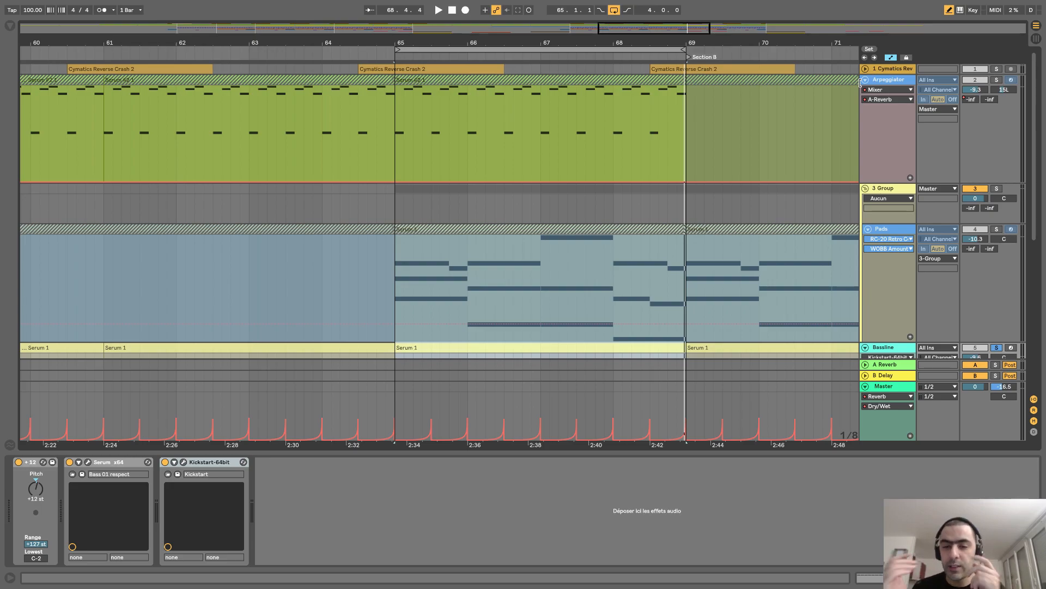
left_click(886, 84)
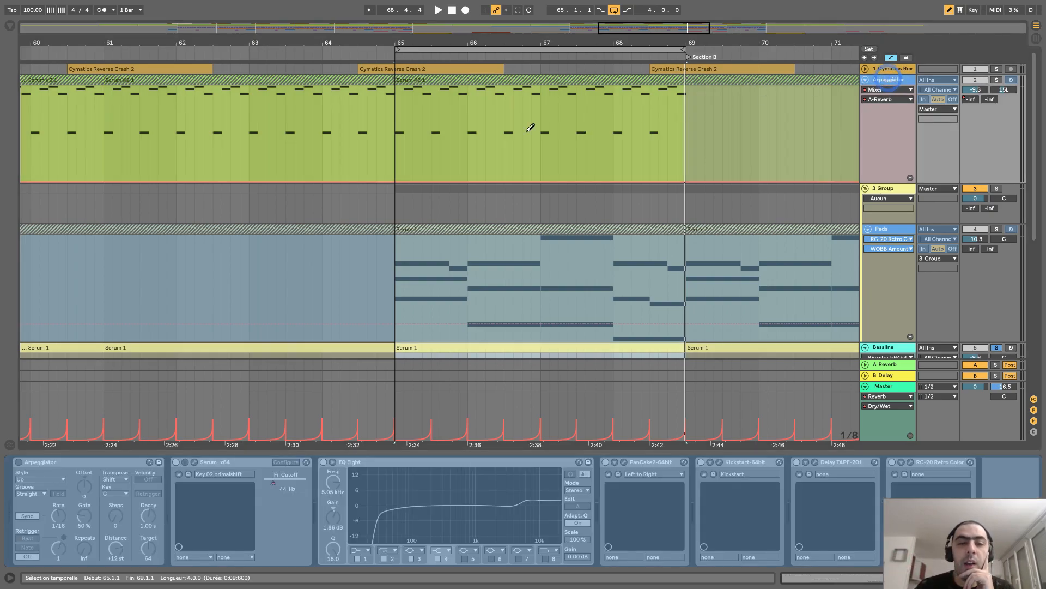
Step: Examine the notes of the Arpeggiator clip at bar 65 in an enlarged note editor and shrink the editor again
double_click(426, 80)
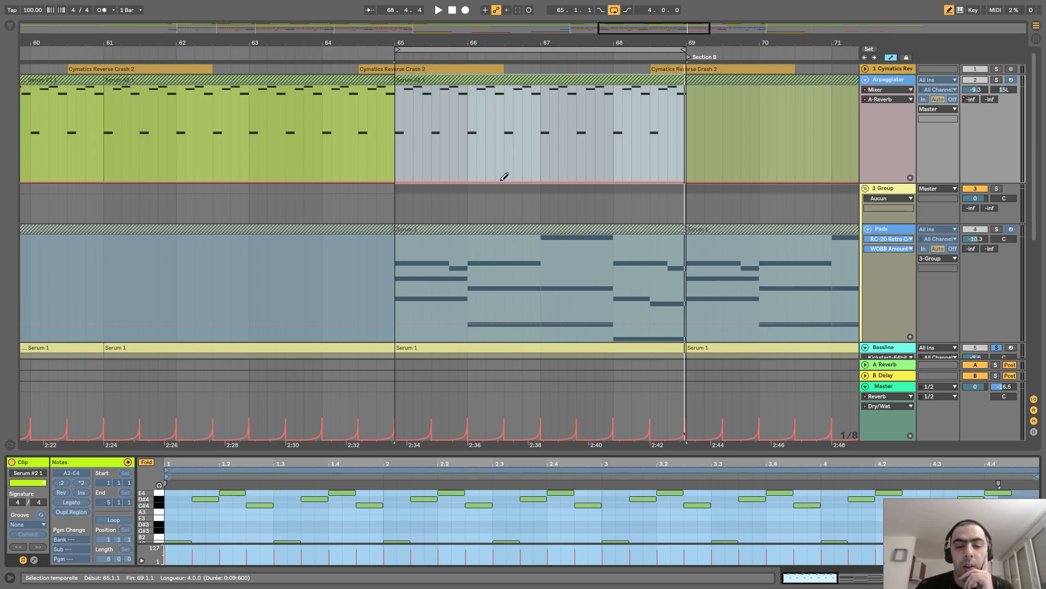
left_click_drag(518, 453, 523, 206)
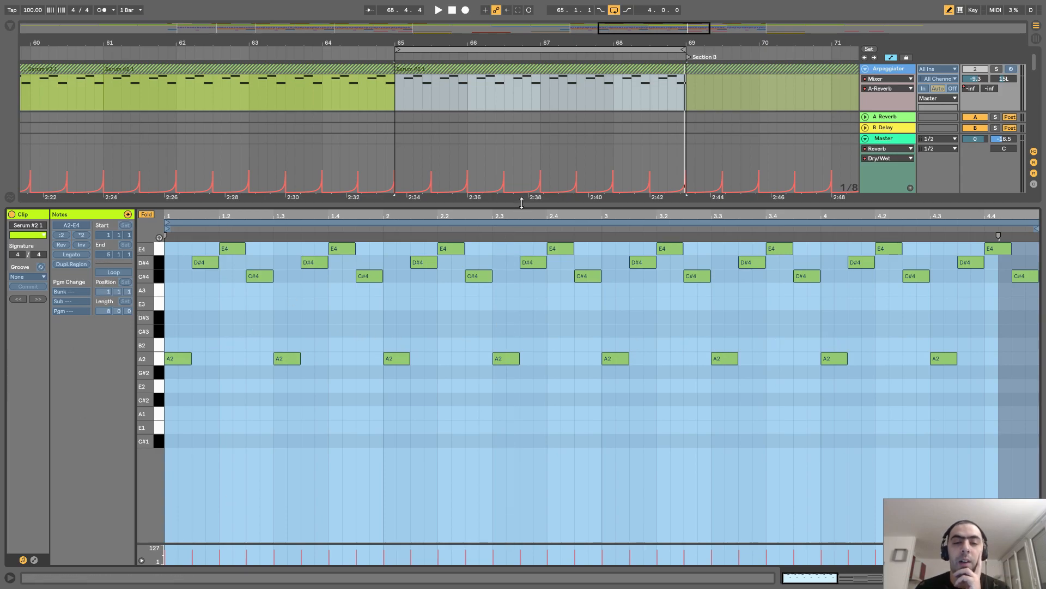
left_click_drag(521, 203, 522, 452)
Step: Return to the Arpeggiator track's devices and play the track soloed
left_click(891, 74)
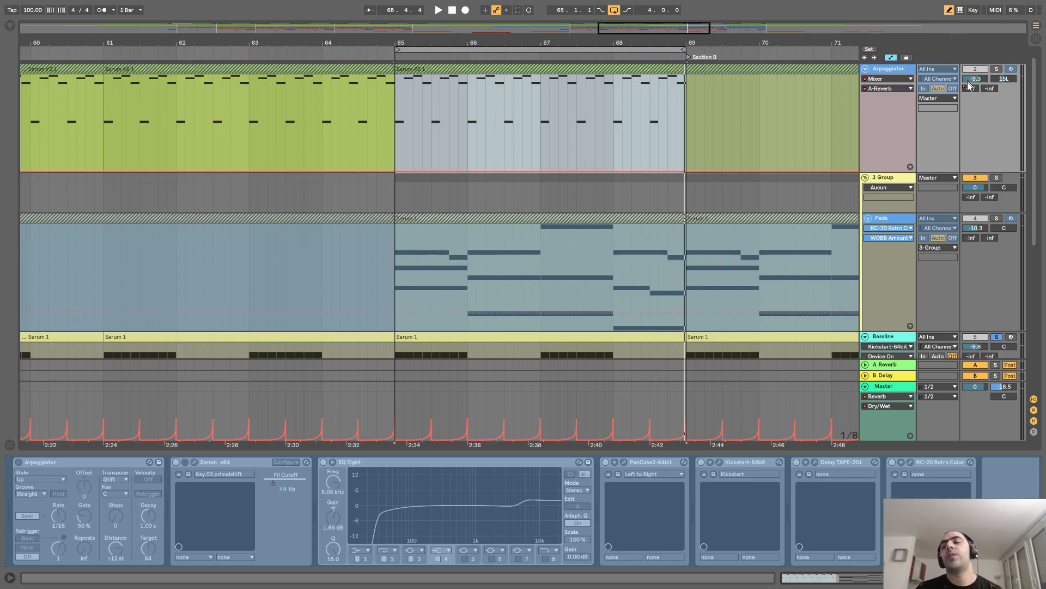
left_click(997, 69)
key("space")
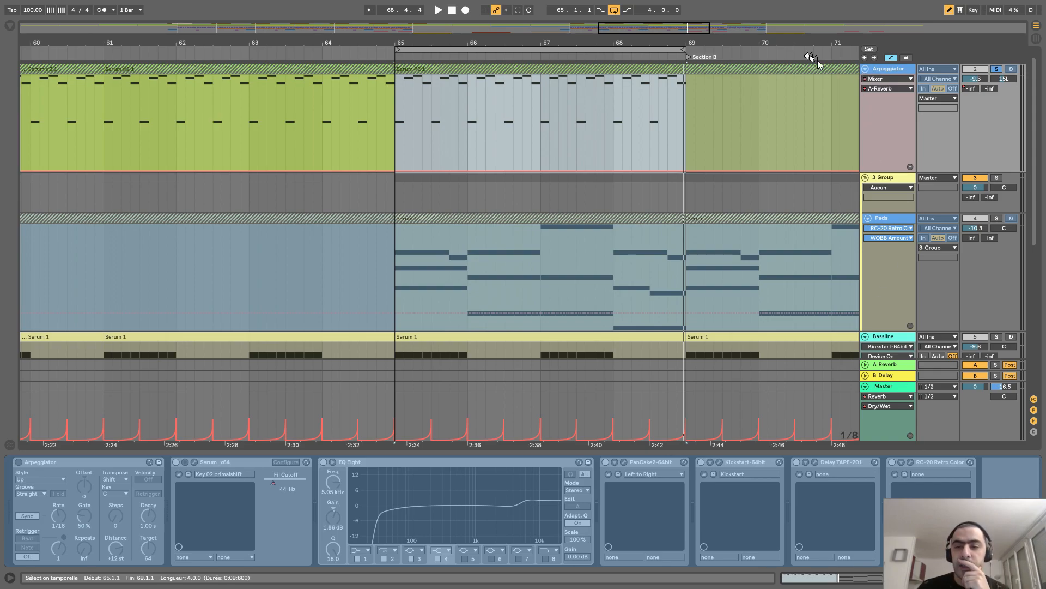
Step: Insert a new MIDI track below the Arpeggiator, search the plug-ins for "rc-20" and load RC-20 Retro Color onto that track
left_click_drag(782, 41, 782, 6)
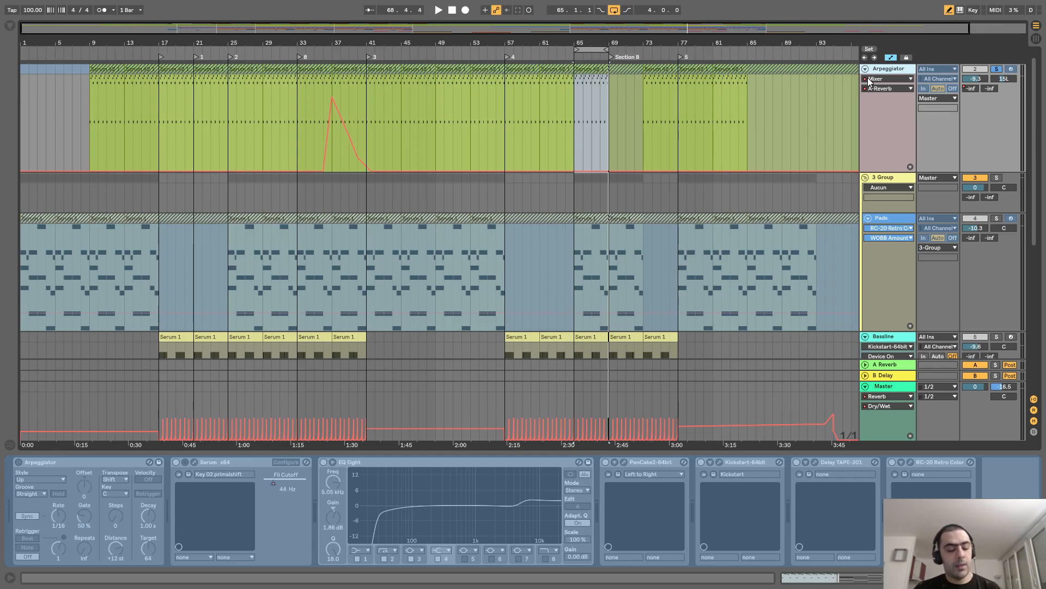
key("super+shift+t")
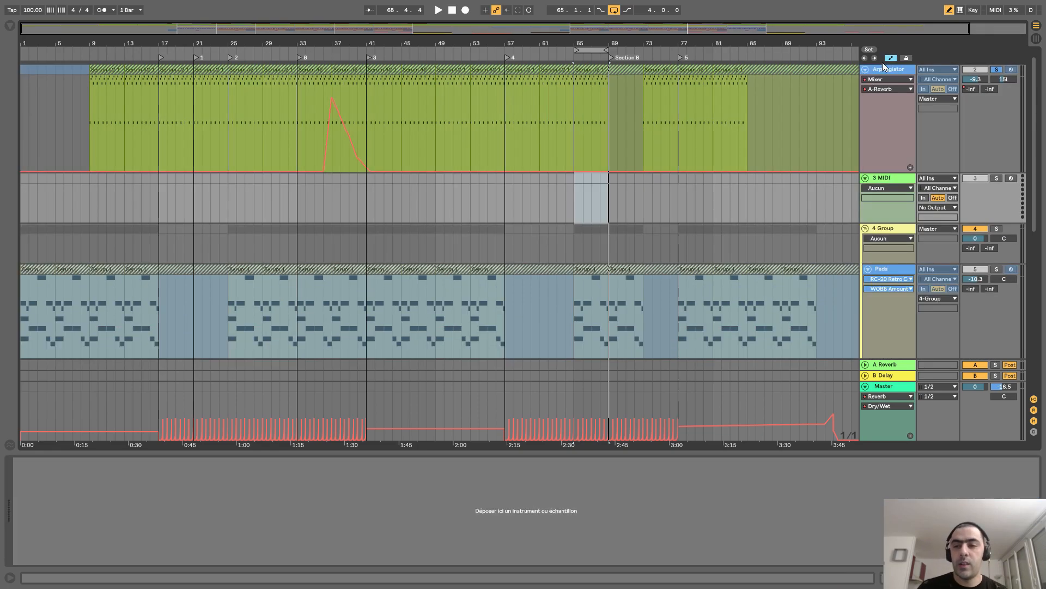
left_click(10, 24)
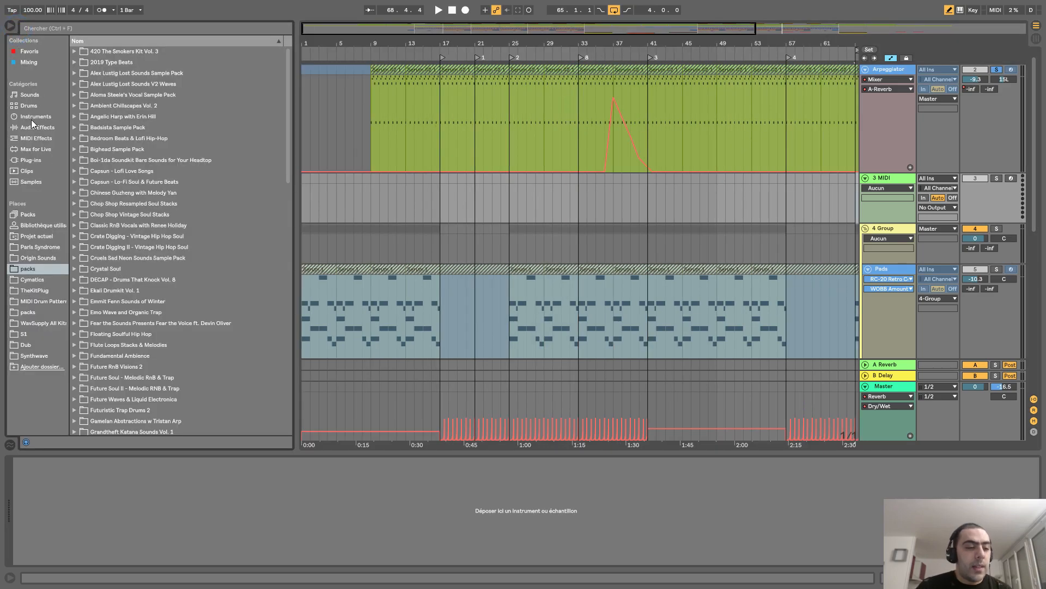
left_click(38, 159)
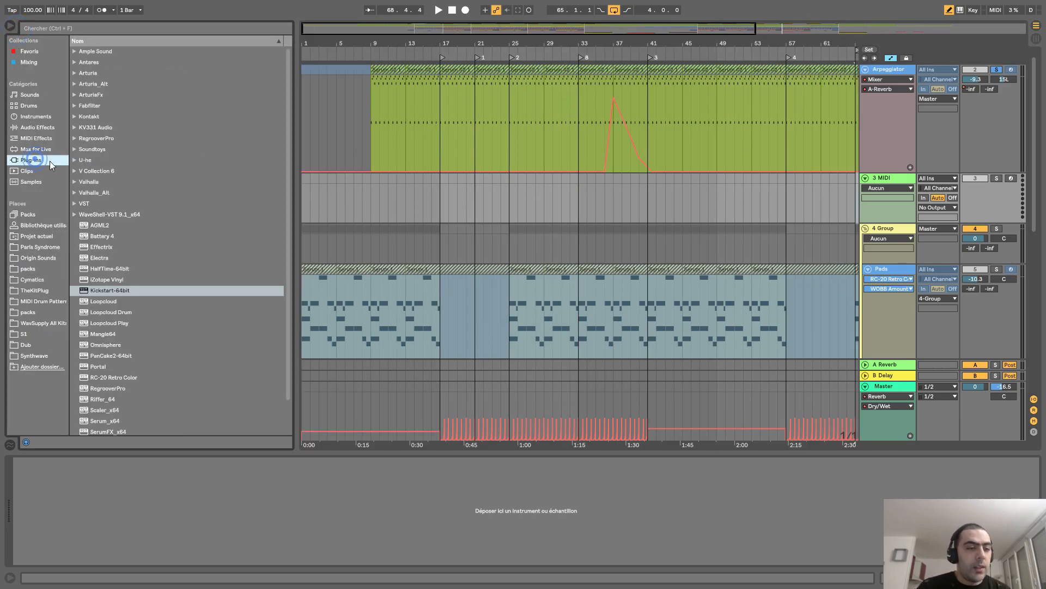
left_click(79, 31)
type("rc-20")
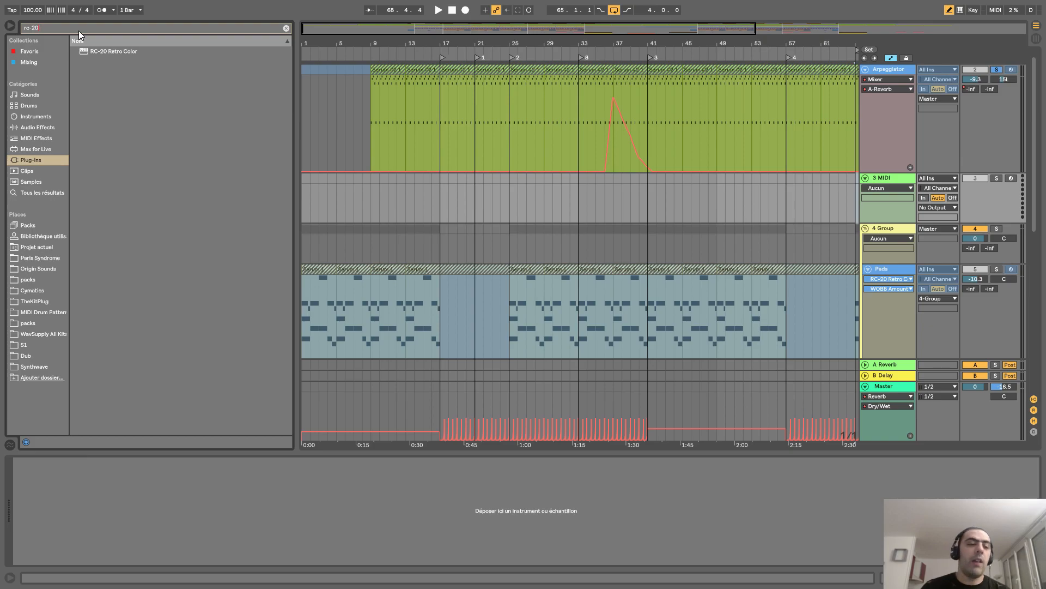
left_click_drag(111, 52, 88, 524)
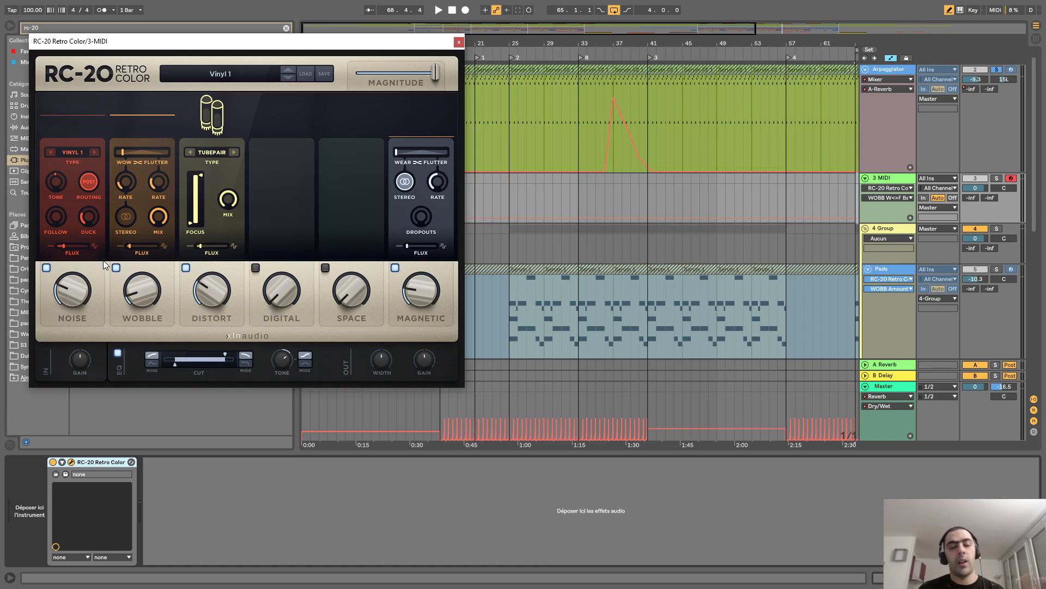
Step: Adjust the Noise amount in RC-20 Retro Color, try the Wobble control and close the plug-in window
left_click_drag(61, 287, 55, 202)
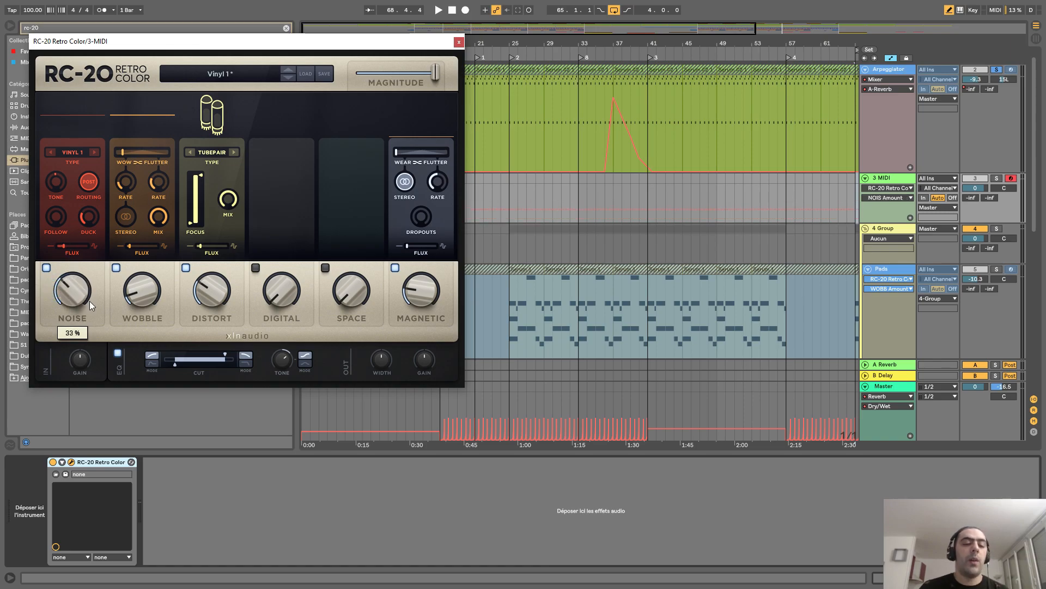
left_click(139, 304)
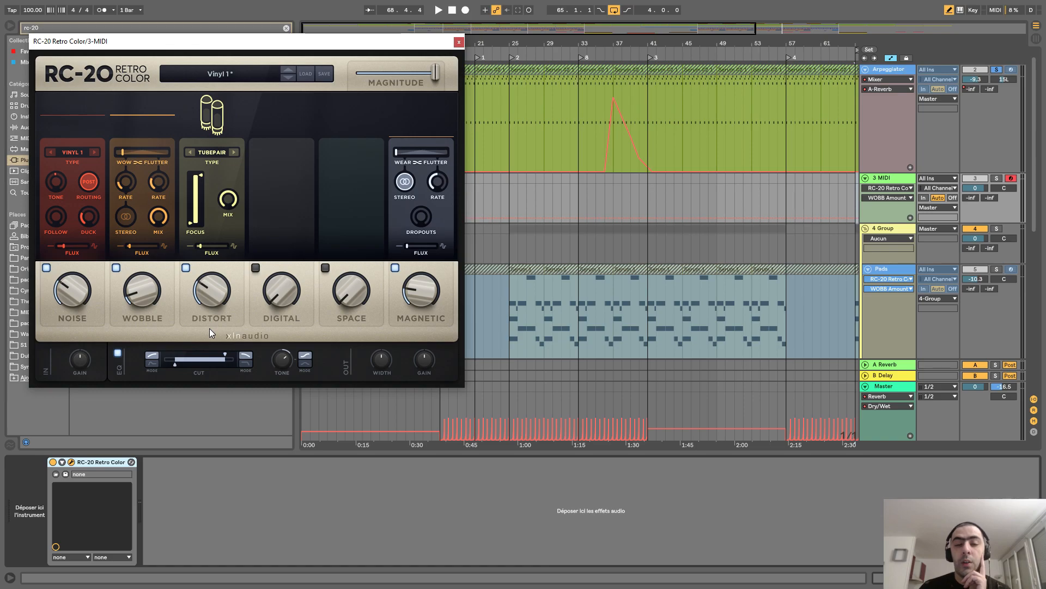
left_click(463, 38)
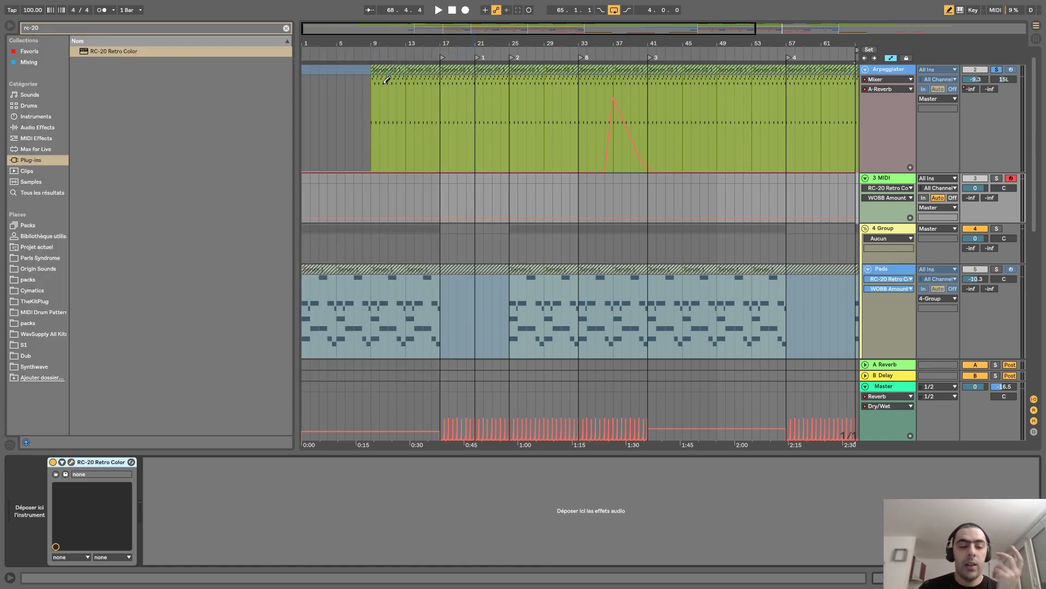
Step: Reopen RC-20 Retro Color to look at its preset browser and close the plug-in window without loading another preset
left_click(71, 462)
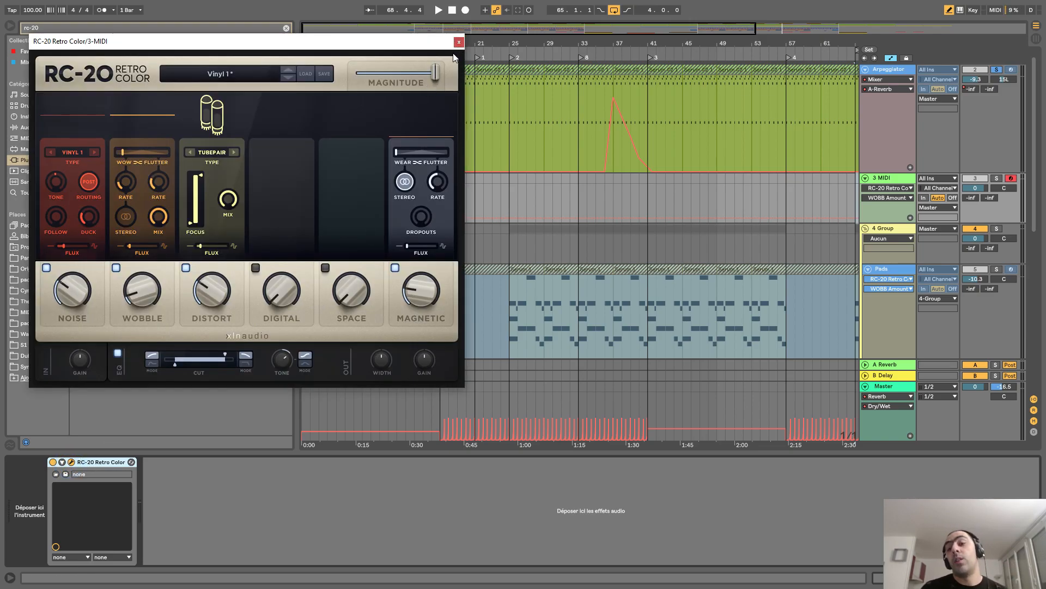
left_click(229, 77)
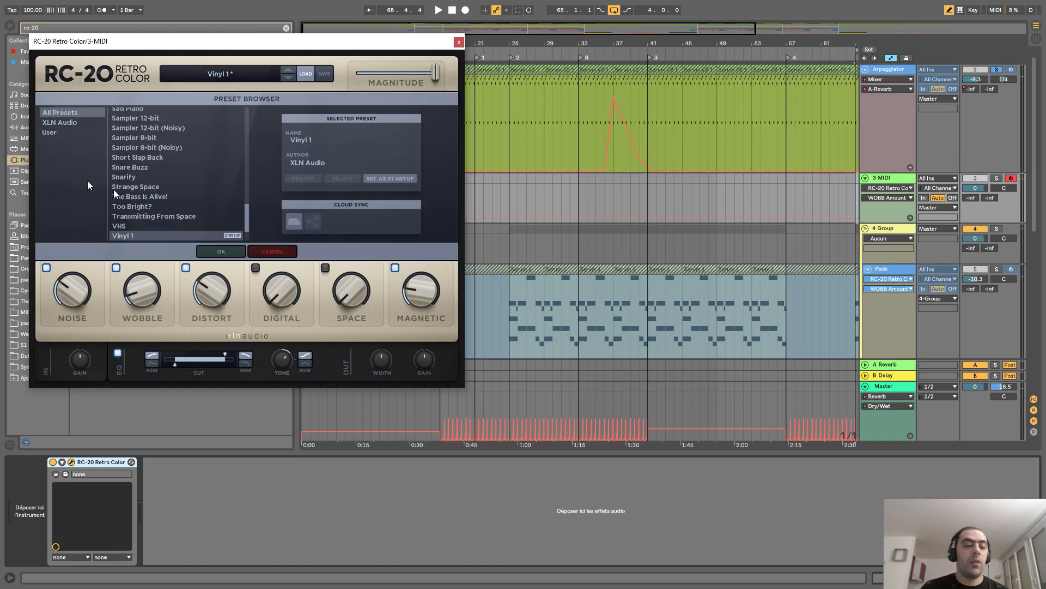
left_click(459, 42)
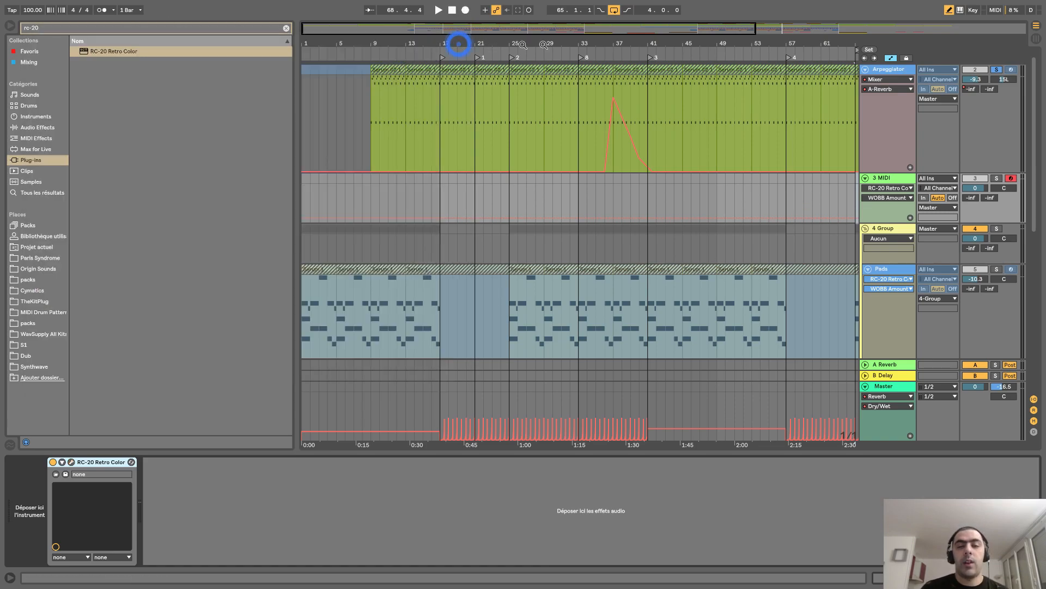
Step: Fold the Arpeggiator and Pads tracks in the arrangement
left_click_drag(628, 40, 712, 175)
scroll(712, 174, "up", 1)
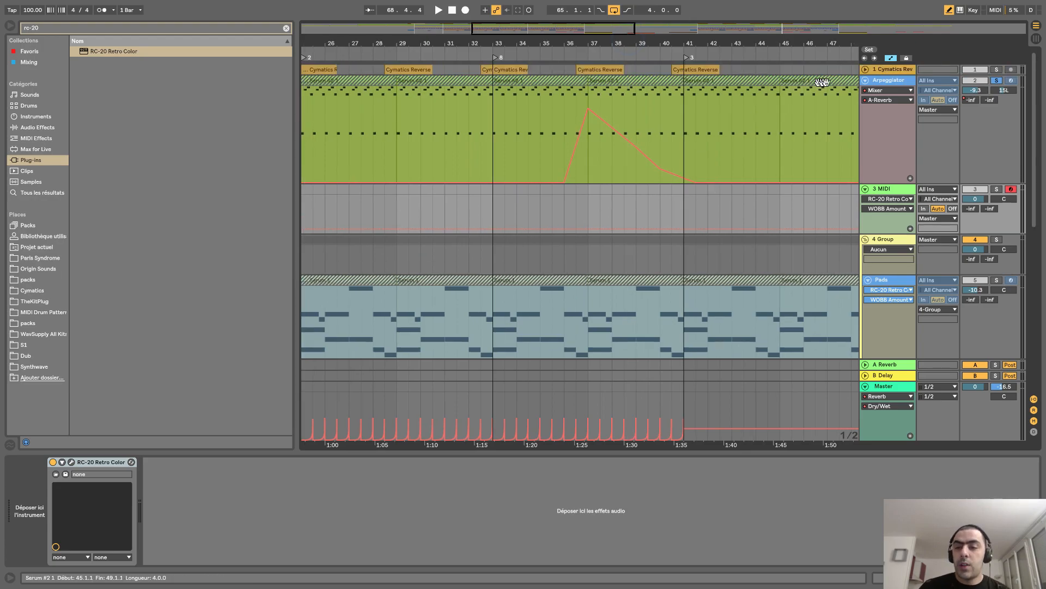
left_click(865, 81)
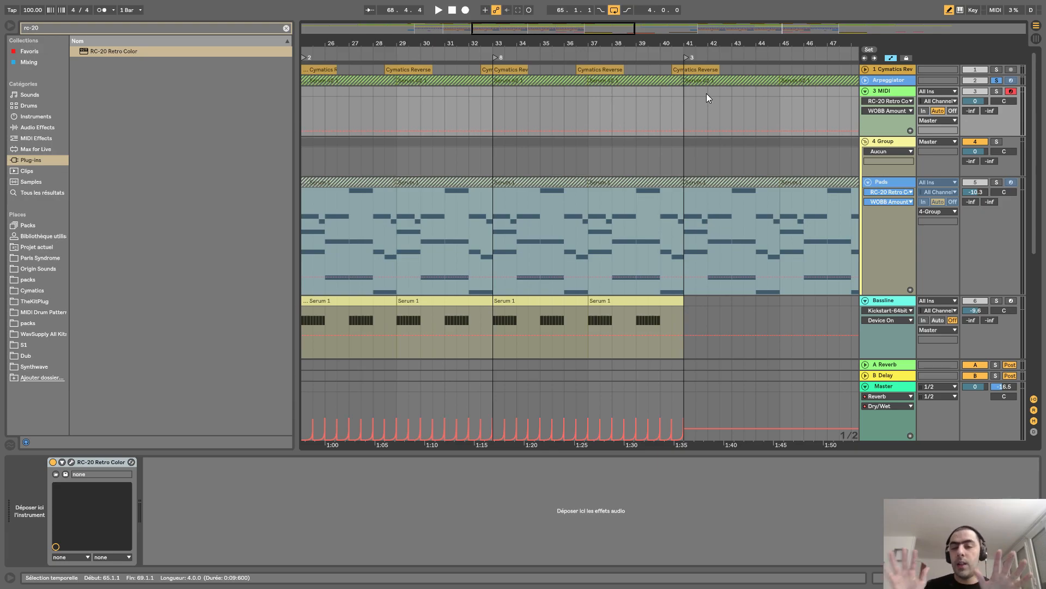
double_click(631, 49)
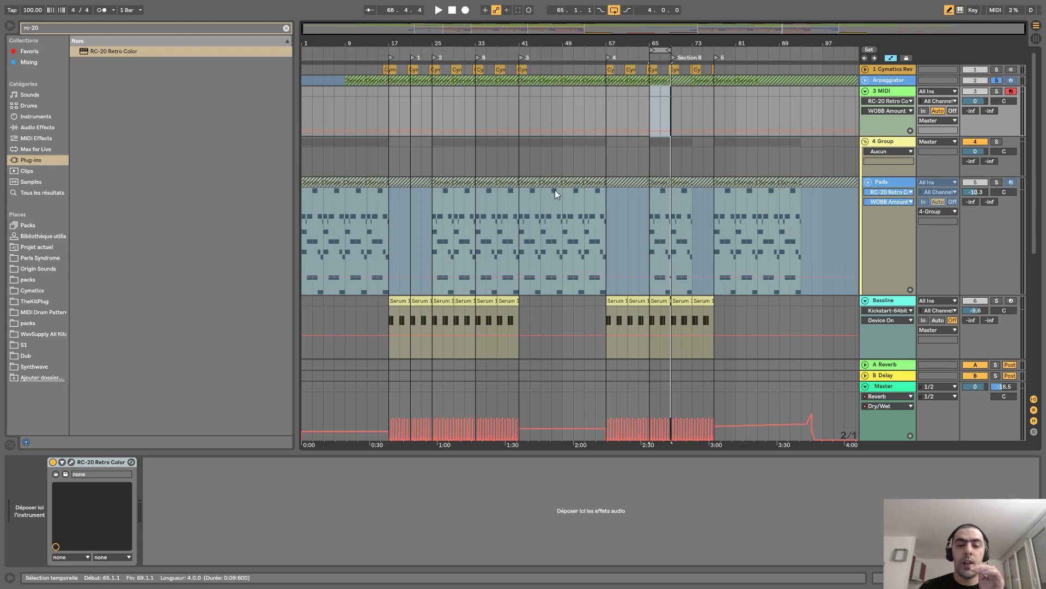
mouse_move(396, 39)
left_mouse_down()
mouse_move(396, 82)
mouse_move(396, 40)
left_mouse_up()
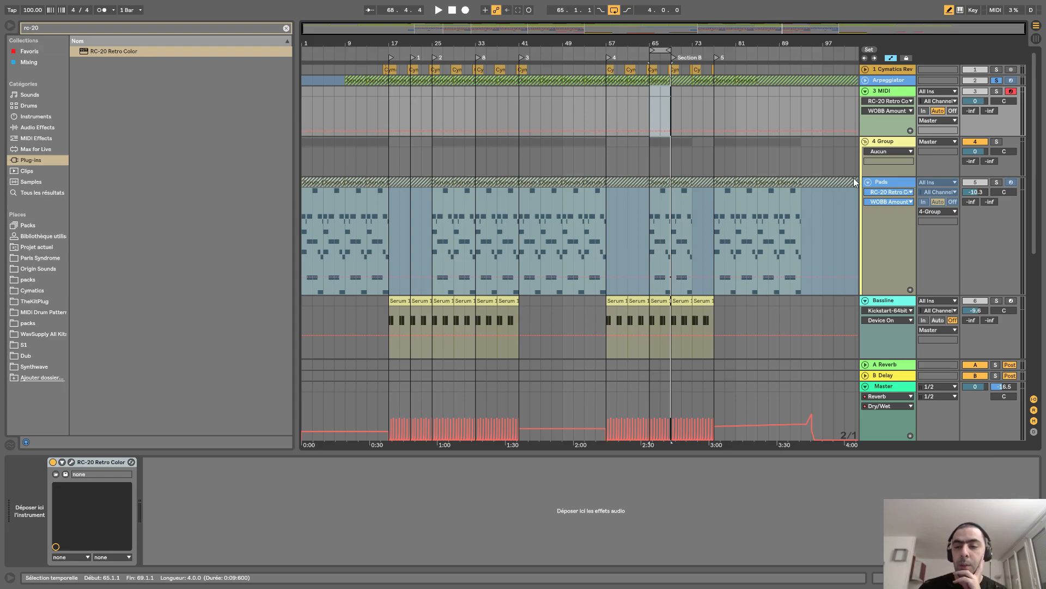
left_click(868, 182)
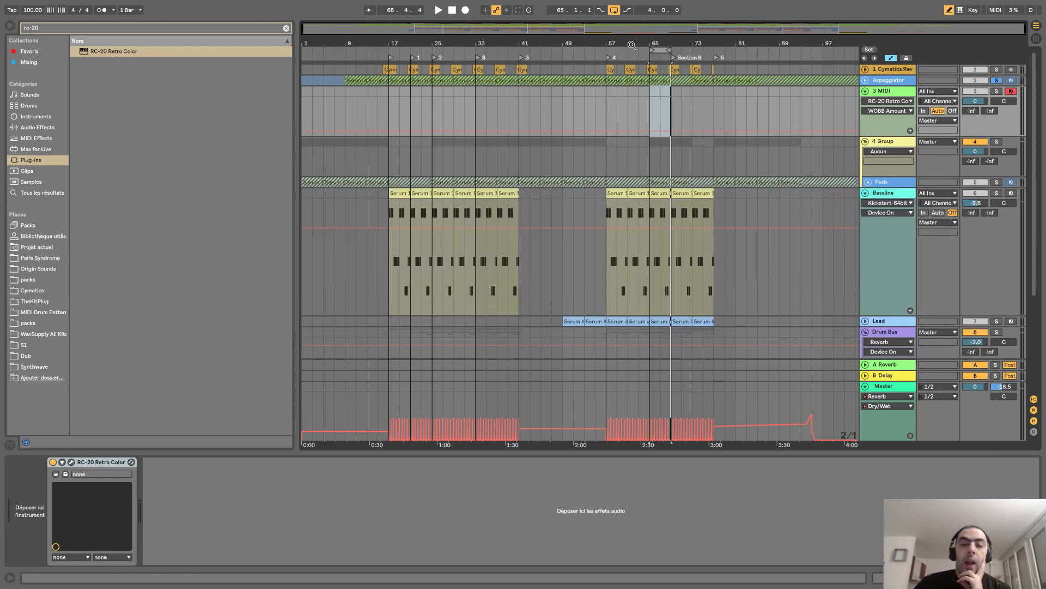
Step: Unfold the Lead track below the Bassline and show its devices
left_click_drag(633, 45, 633, 90)
scroll(862, 227, "down", 3)
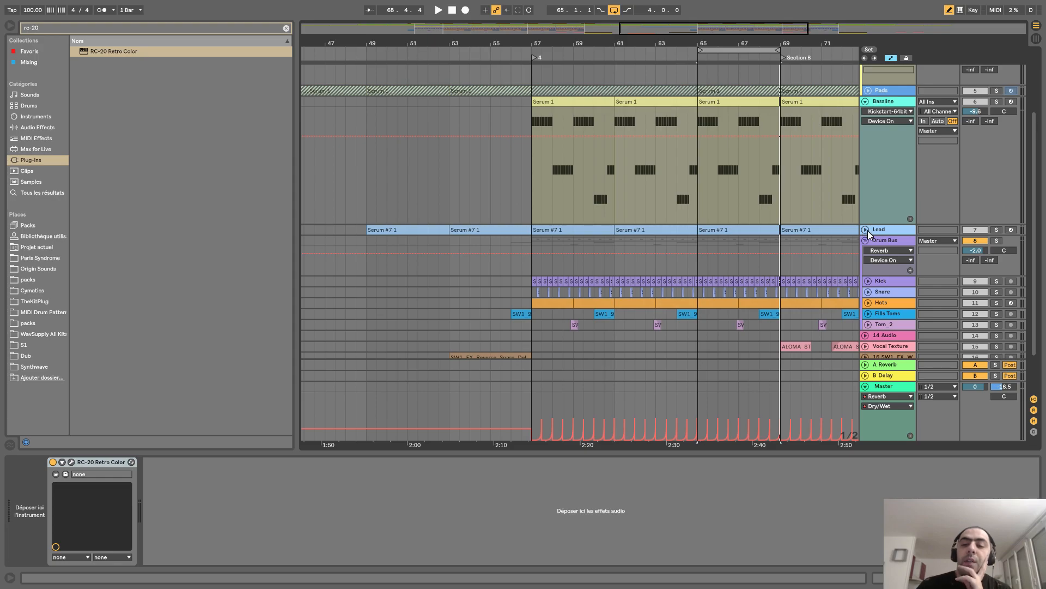
left_click(866, 230)
left_click(882, 230)
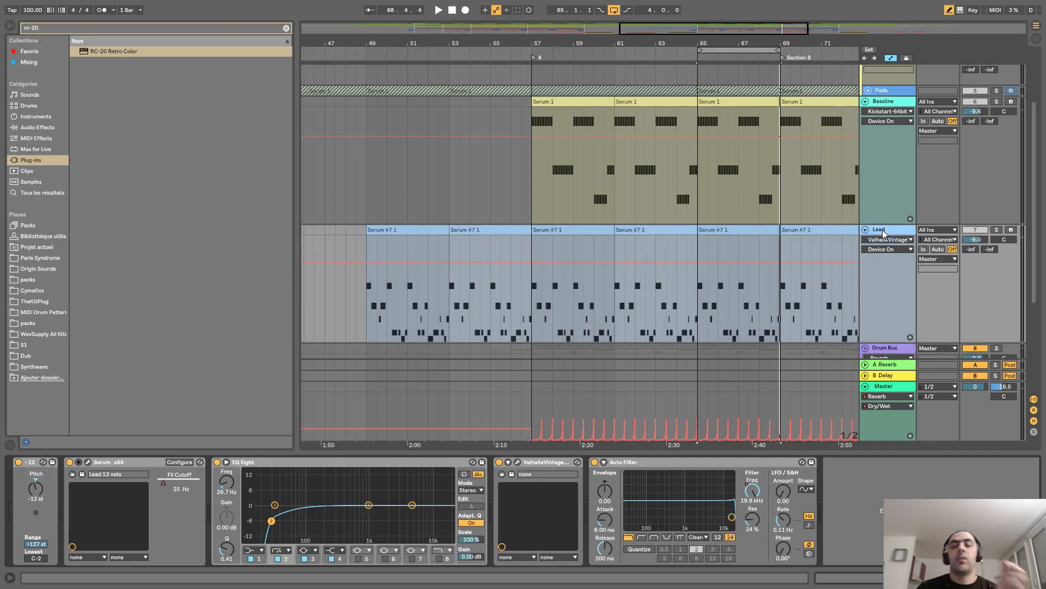
Step: Select the Master track to show its devices and turn off Draw Mode
left_click_drag(561, 43, 561, 90)
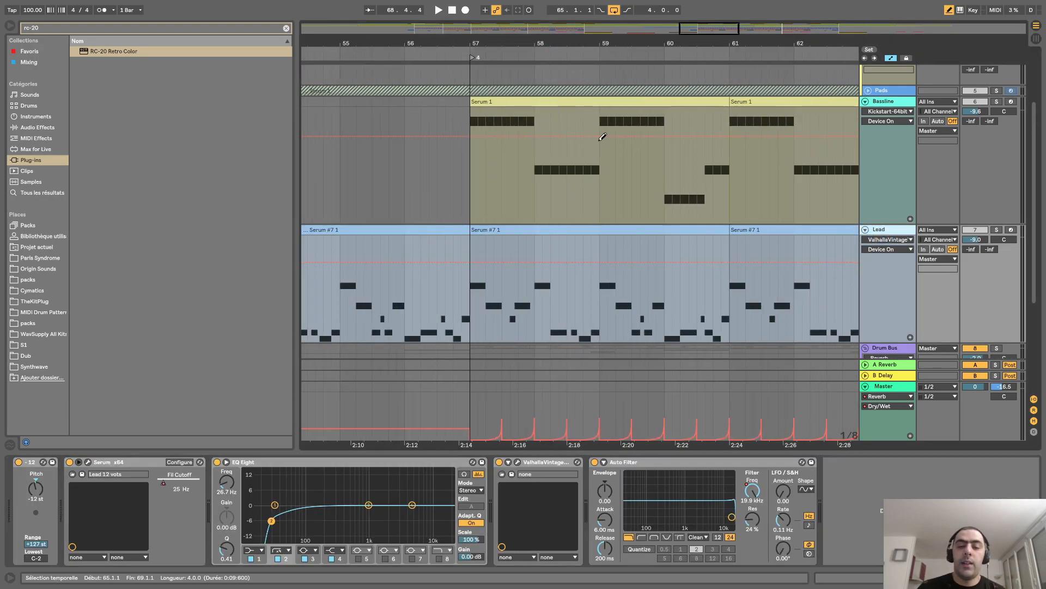
left_click(726, 396)
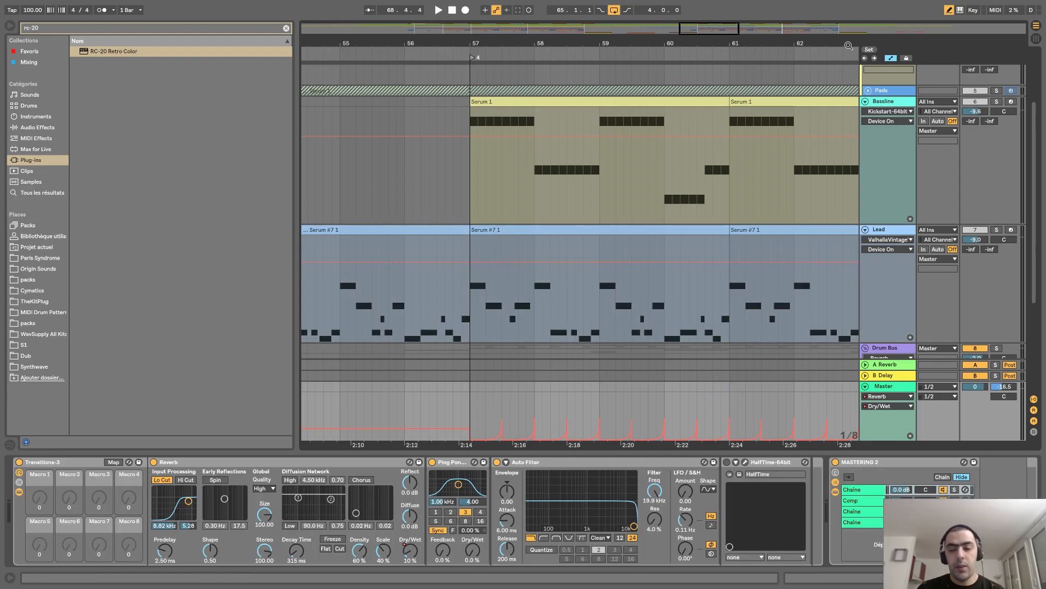
key("b")
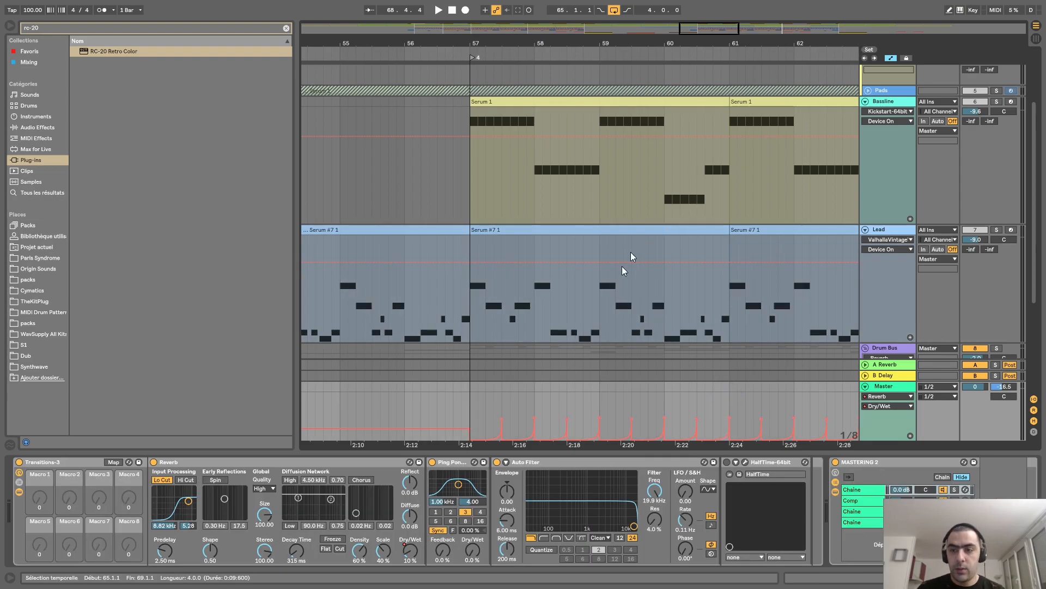
Step: Loop bars 57 to 61 across the tracks, solo the Lead track and play the looped section
left_click_drag(663, 397, 633, 257)
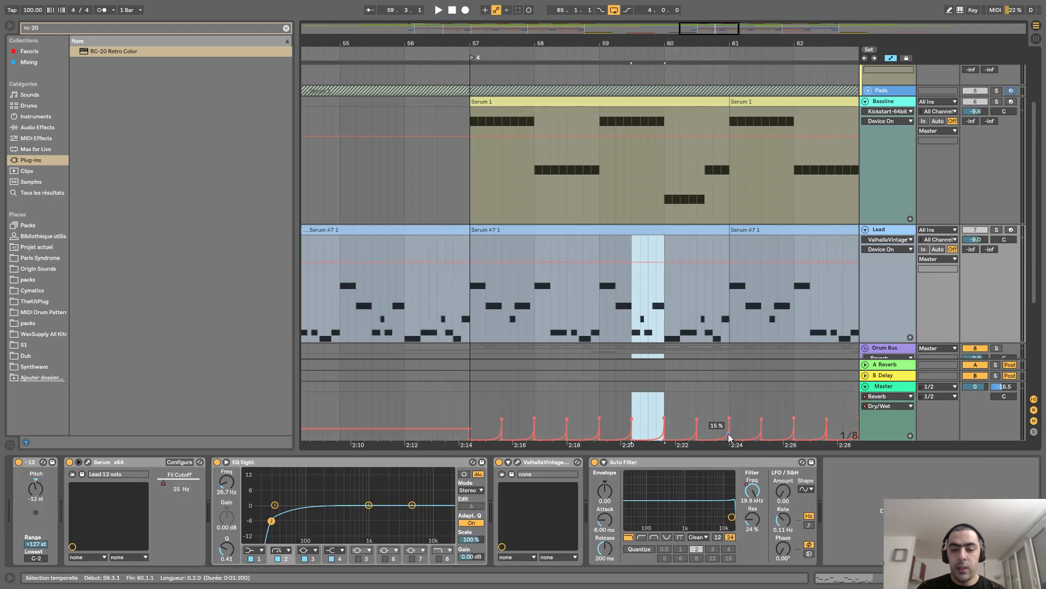
left_click_drag(729, 401, 471, 25)
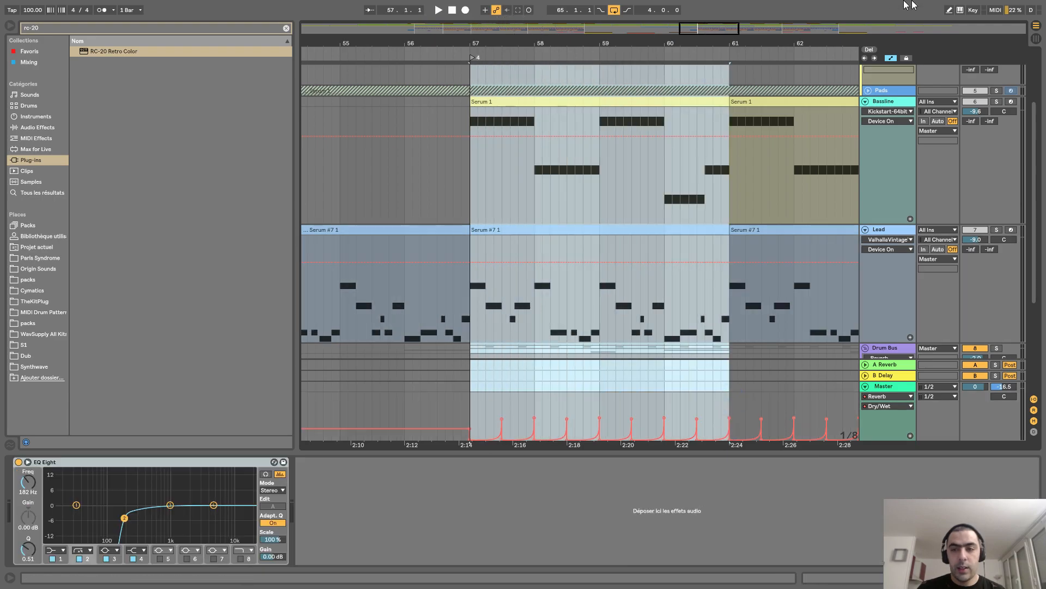
key("ctrl+l")
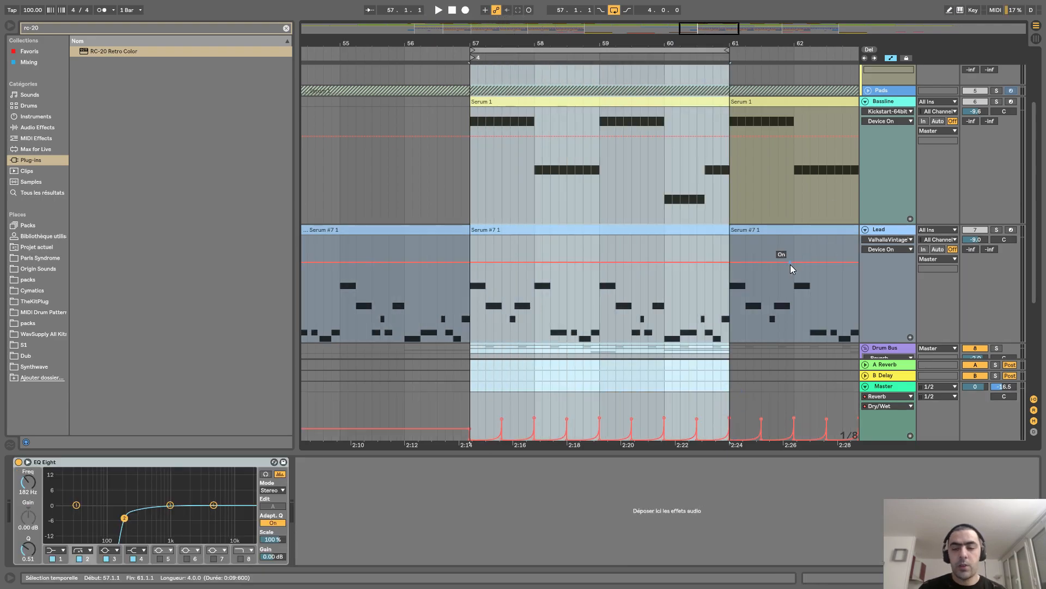
left_click(996, 231)
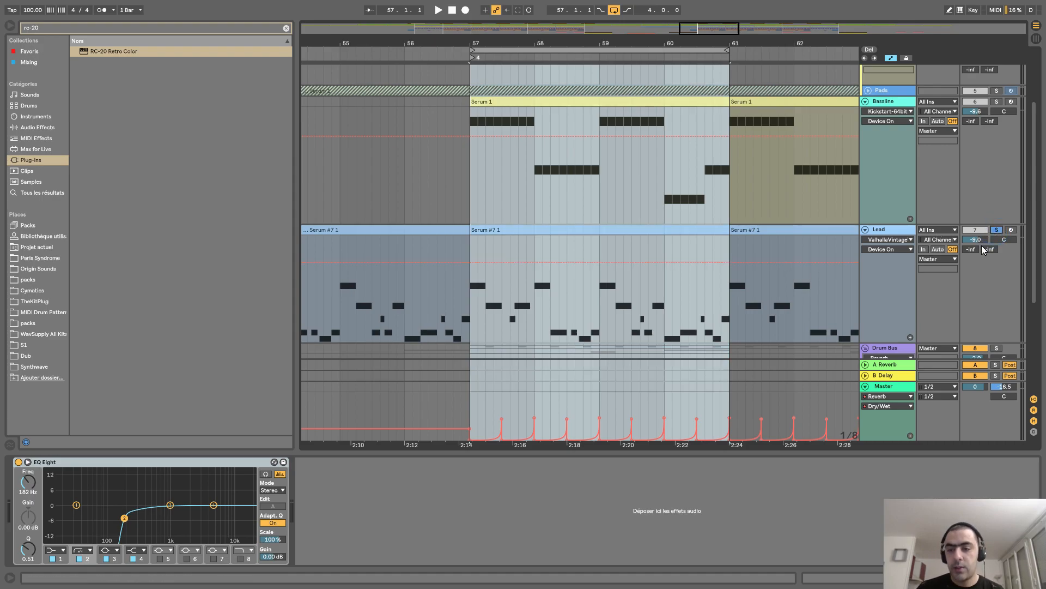
key("space")
Step: Show the Lead track's devices and examine its Serum patch Lead_12_vots, closing the plug-in window when done
left_click(883, 231)
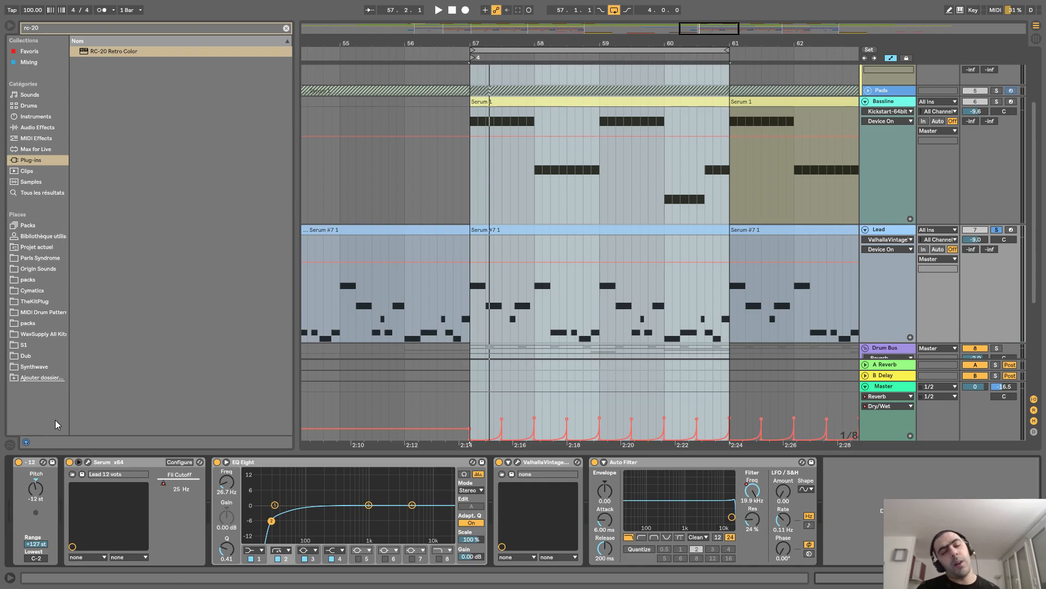
left_click(87, 462)
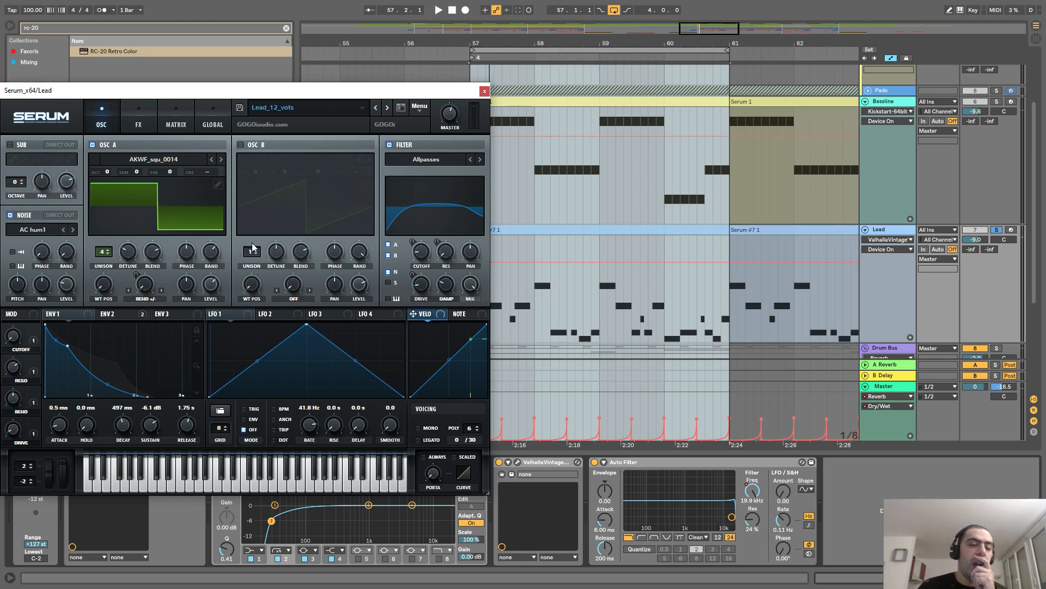
left_click(484, 91)
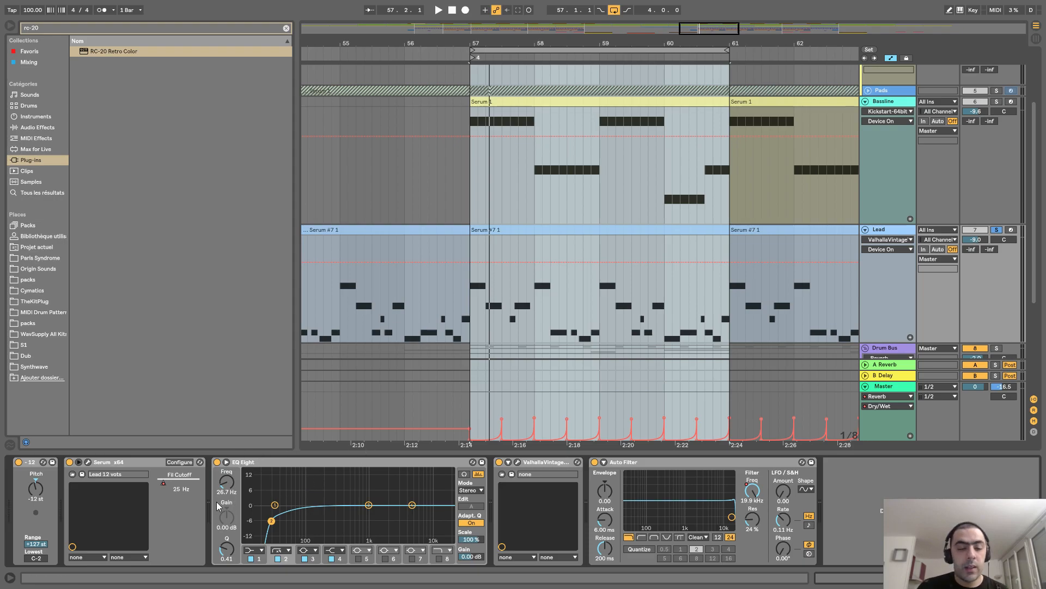
Step: Raise the low-cut frequency of the Lead's EQ Eight to about 49.5 Hz and inspect ValhallaVintageVerb's settings and color modes
left_click_drag(270, 520, 289, 524)
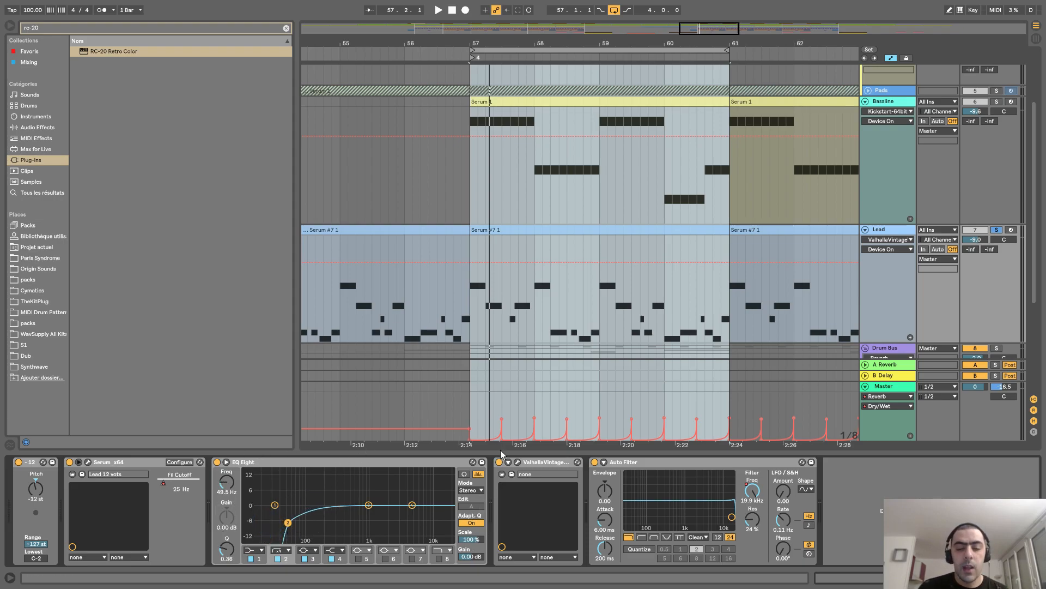
left_click(518, 462)
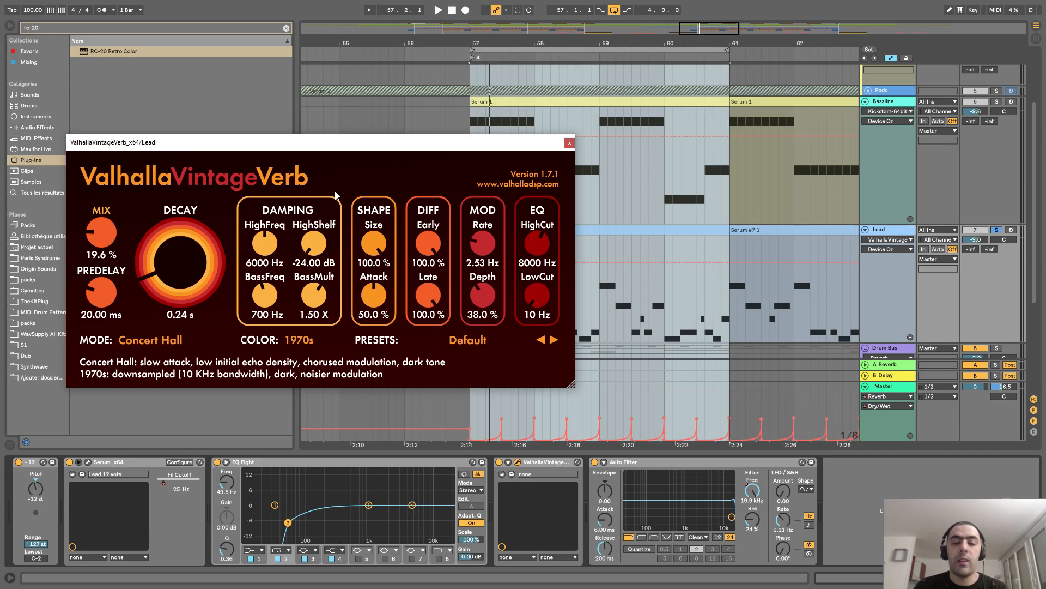
left_click(297, 339)
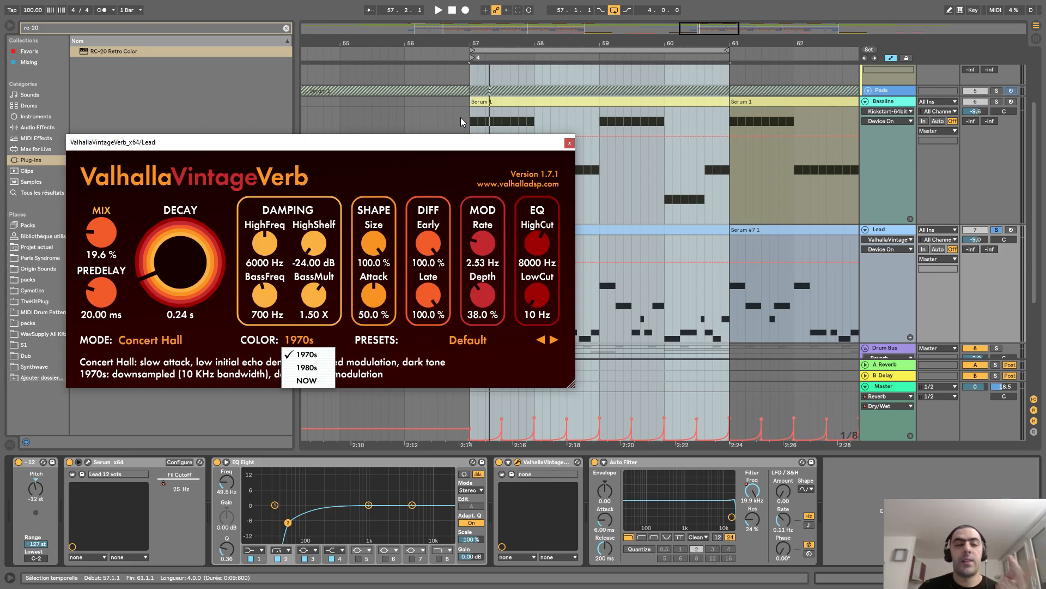
left_click(568, 141)
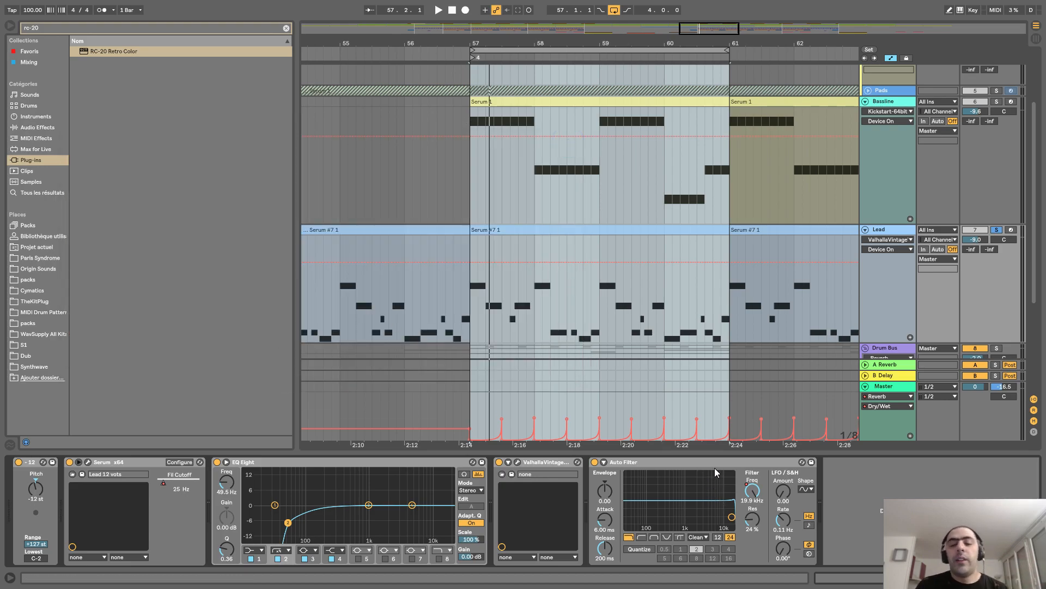
Step: Display the Auto Filter Frequency automation on the Lead track, examine its curve before bar 57, and fold the track
left_click_drag(572, 42, 572, 14)
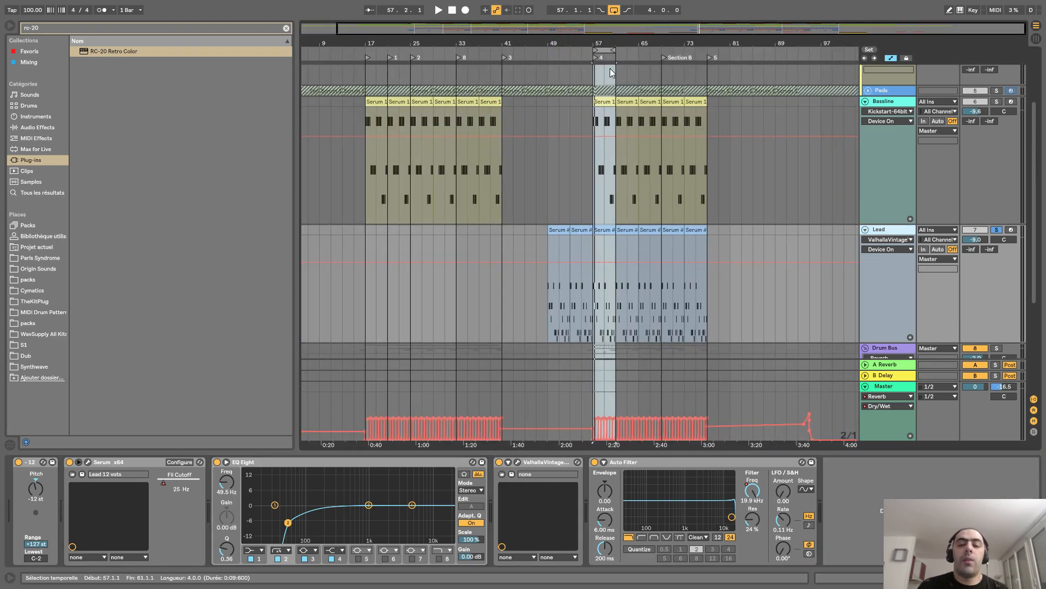
left_click(884, 240)
left_click(881, 290)
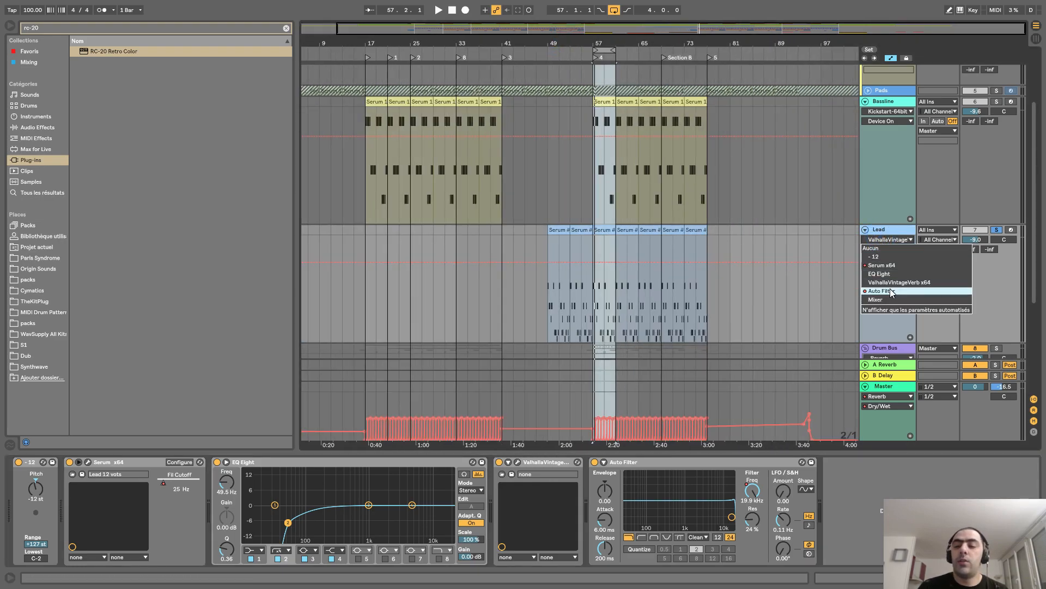
left_click(888, 284)
left_click_drag(591, 43, 613, 38)
scroll(820, 251, "down", 5)
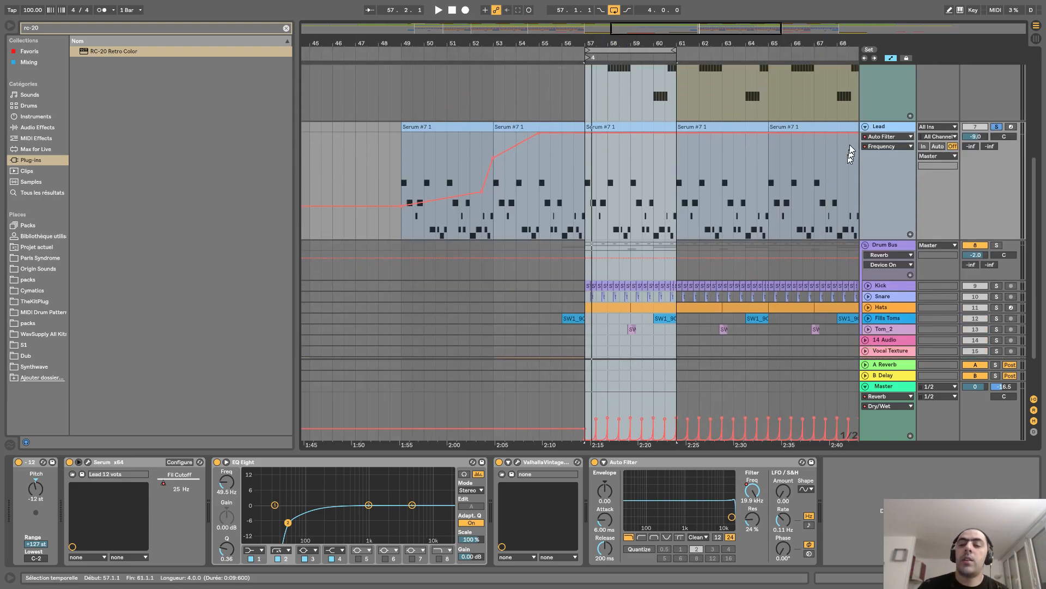
left_click(866, 127)
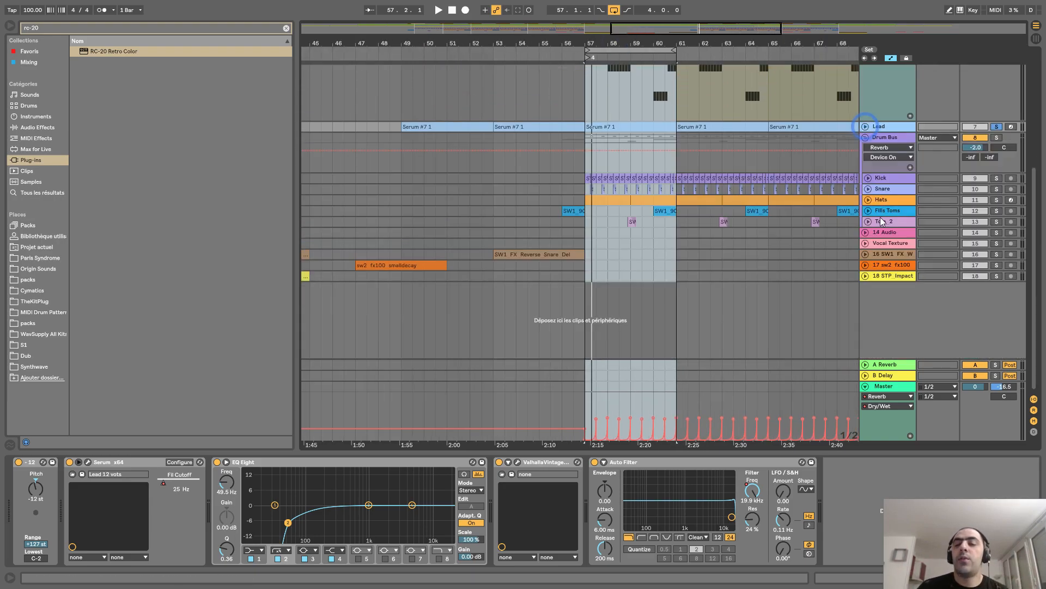
Step: Show the Drum Bus devices, solo the group and play the looped bars to hear the drums alone
left_click(884, 135)
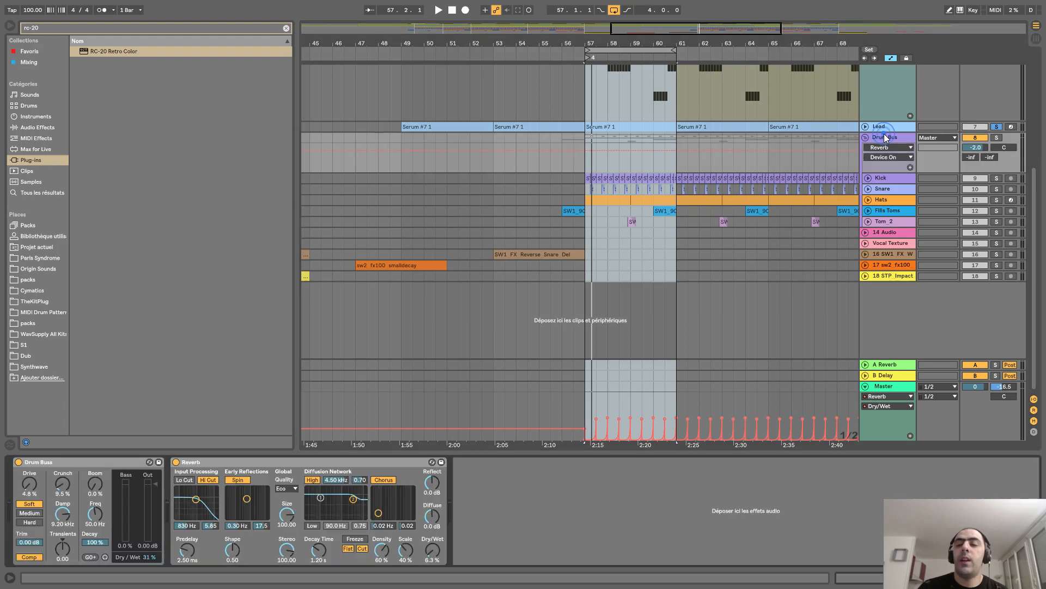
left_click(997, 137)
key("space")
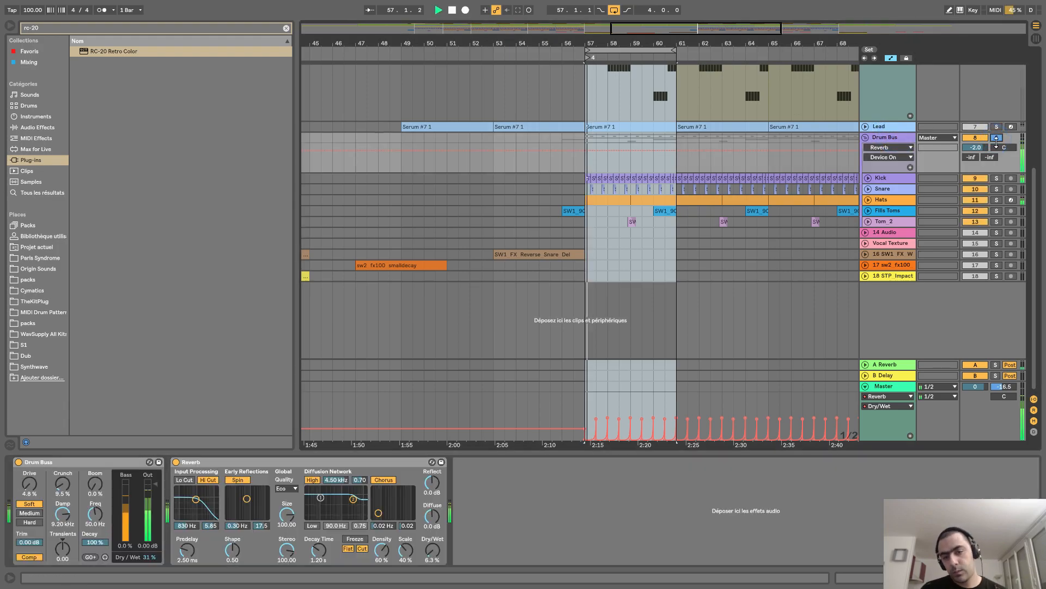
left_click_drag(639, 41, 666, 176)
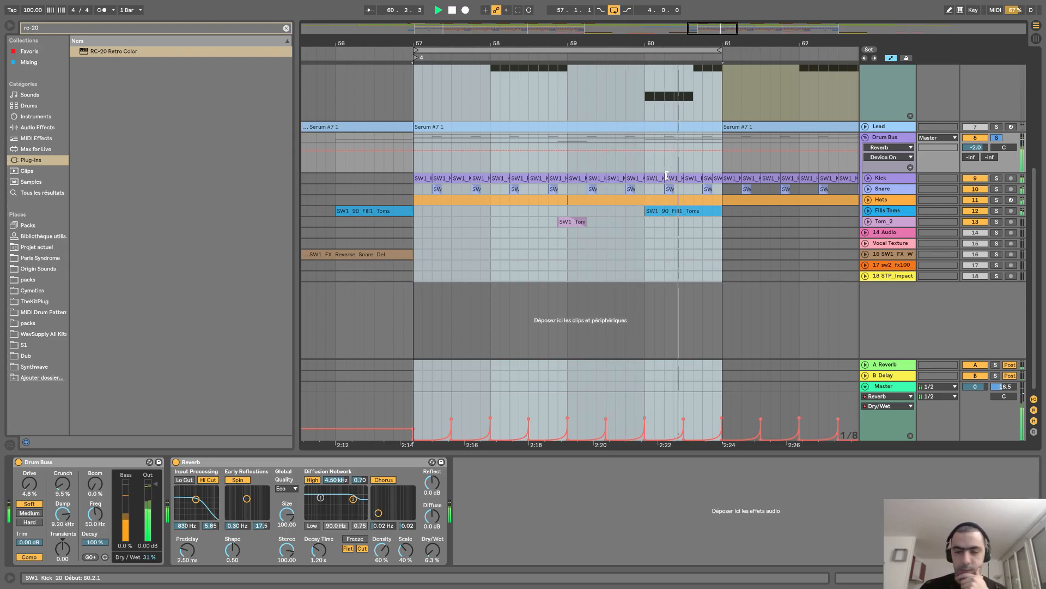
key("space")
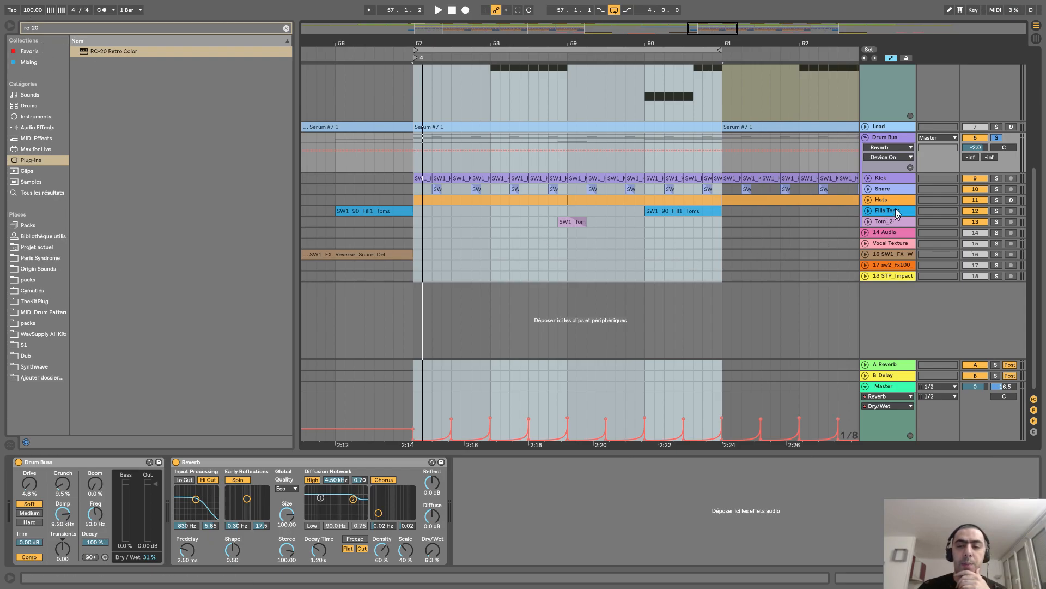
Step: Unfold the Kick track and show its devices to examine its waveform and processing
left_click(869, 178)
left_click_drag(415, 46, 443, 39)
left_click(903, 185)
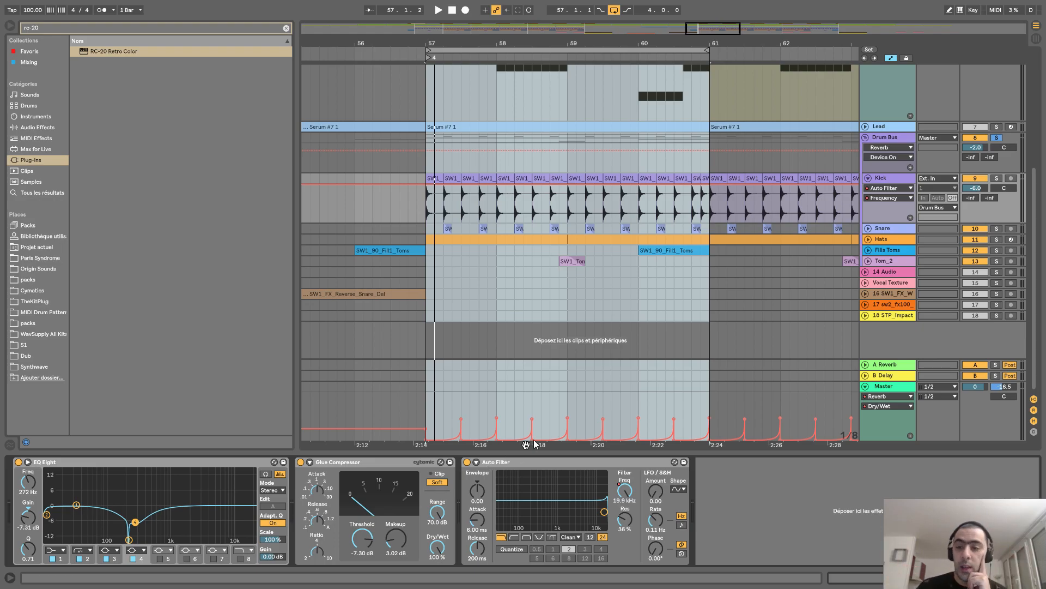
Step: Unfold the Snare track, show its device chain, and solo it to listen to part of the loop
left_click(868, 229)
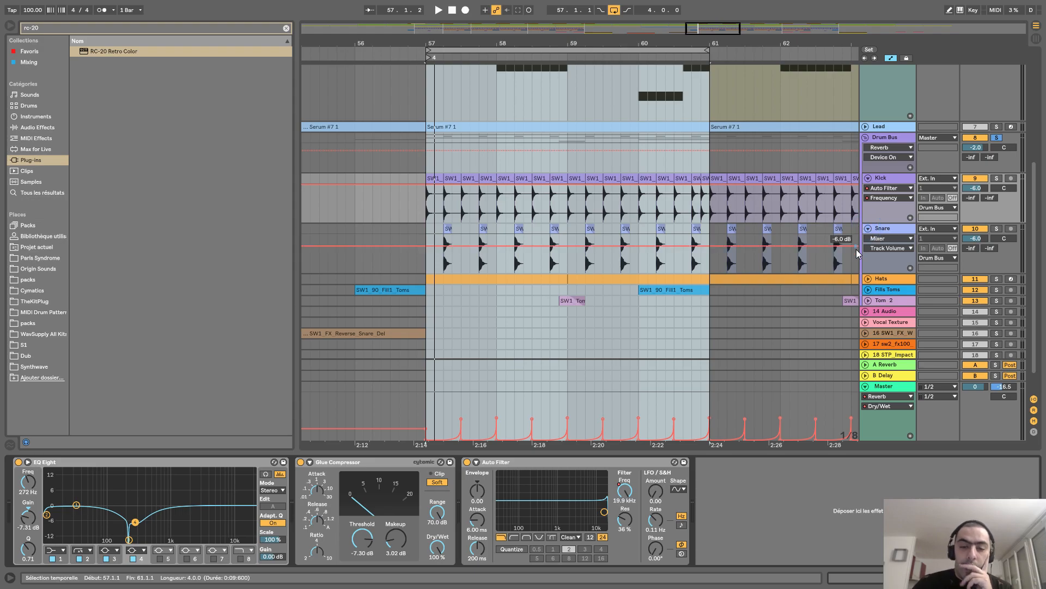
left_click(889, 229)
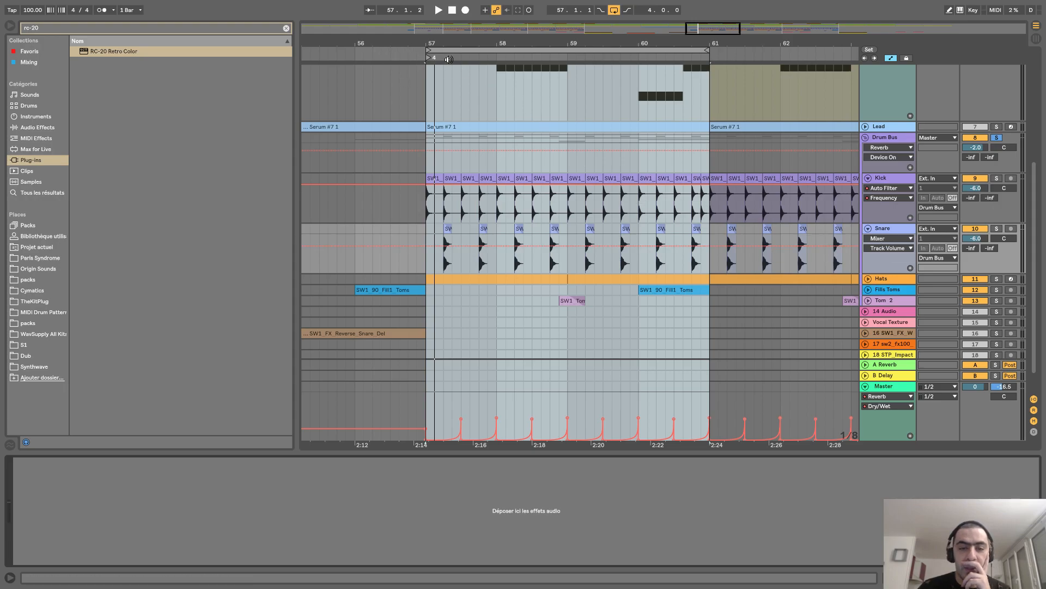
left_click_drag(448, 45, 445, 79)
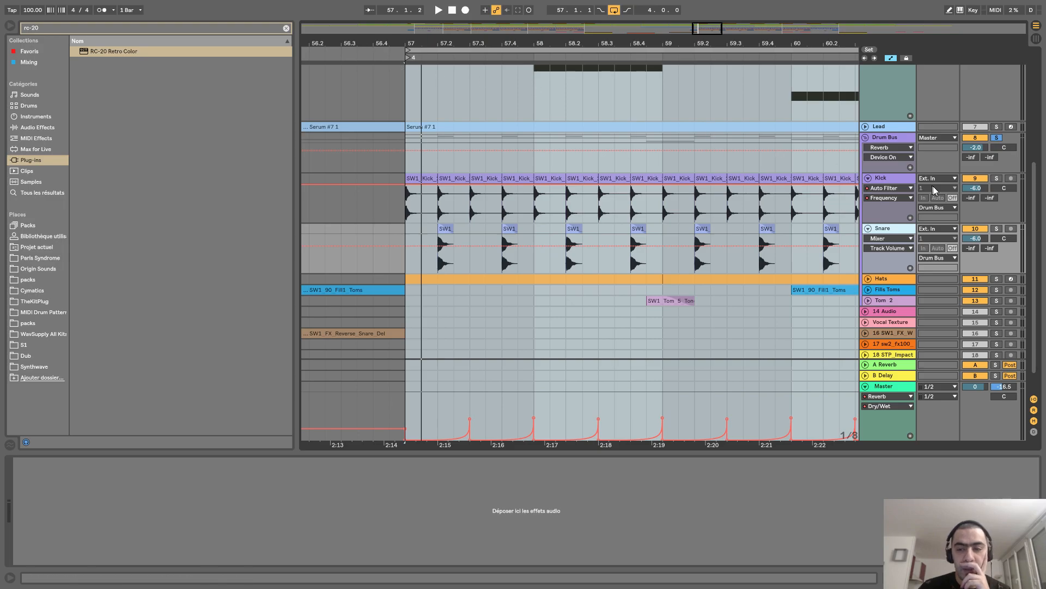
left_click(997, 229)
left_click(383, 58)
left_click_drag(471, 43, 380, 25)
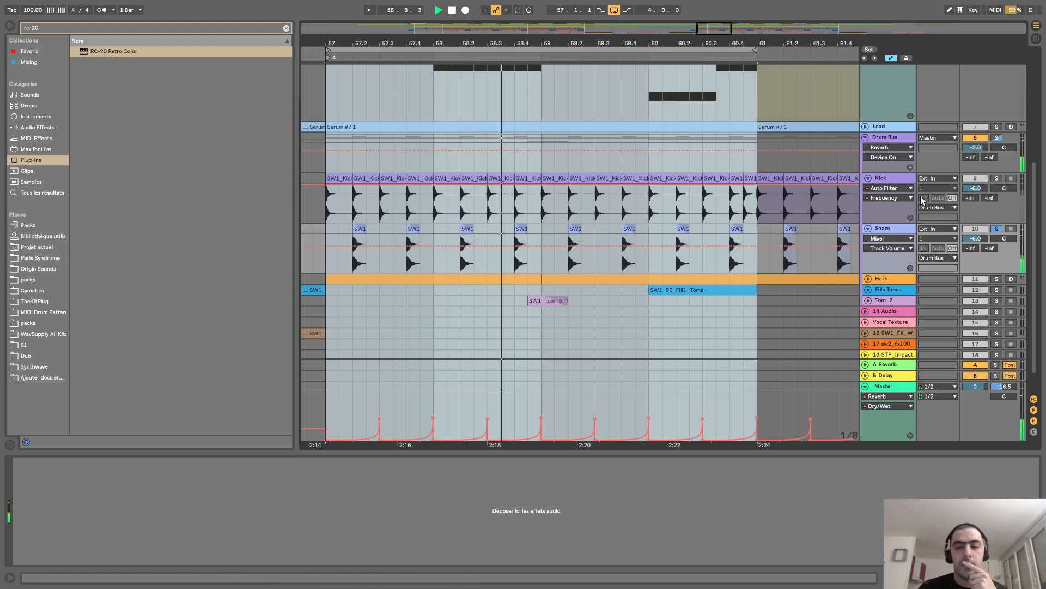
key("space")
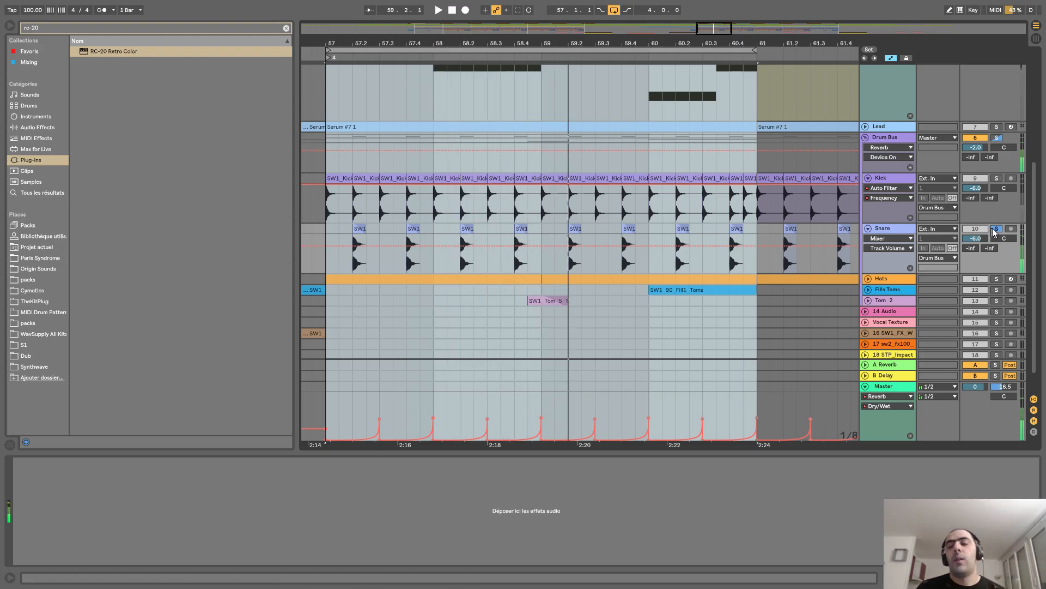
Step: Fold the Snare track, unfold the Hats track and show its device chain
left_click(868, 229)
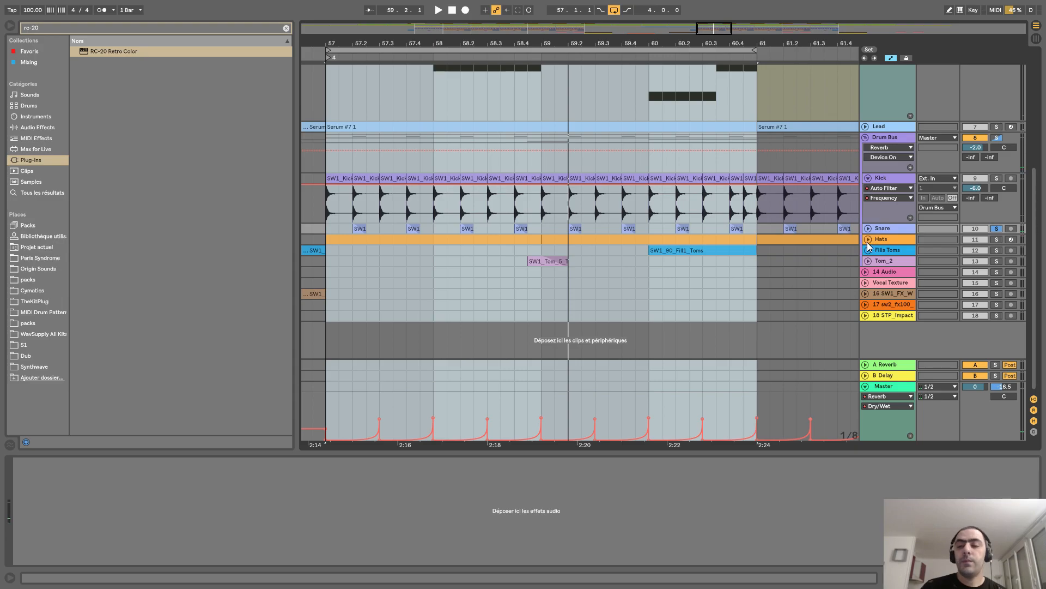
left_click(868, 240)
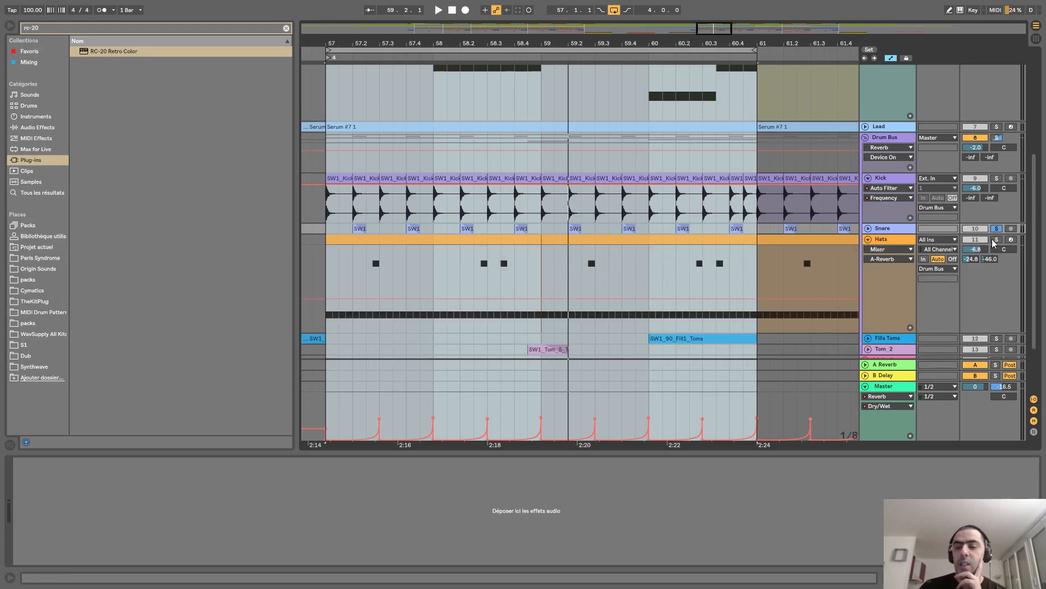
left_click(367, 241)
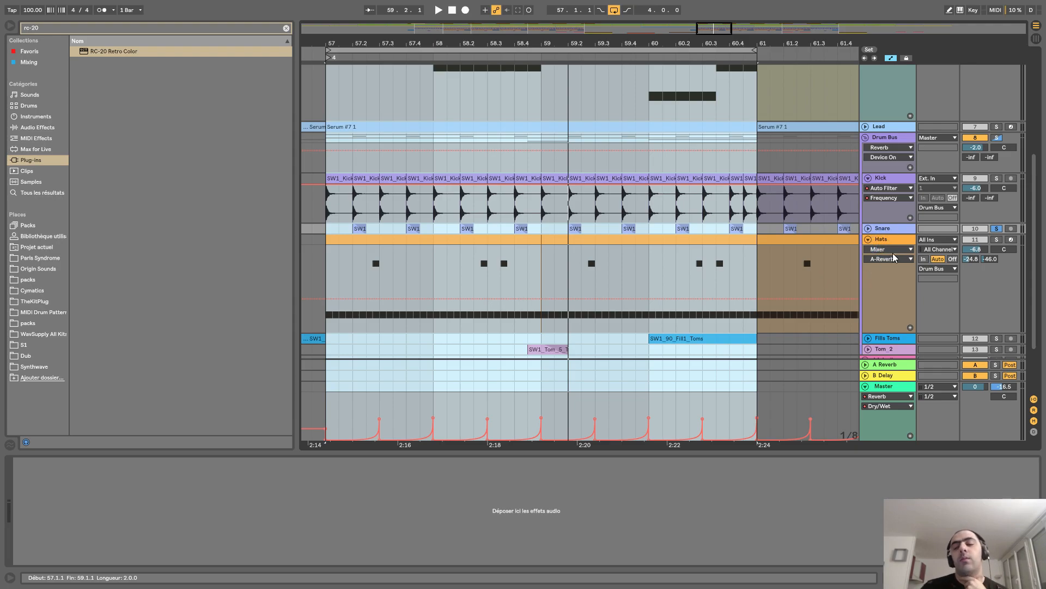
left_click(888, 238)
scroll(871, 241, "down", 2)
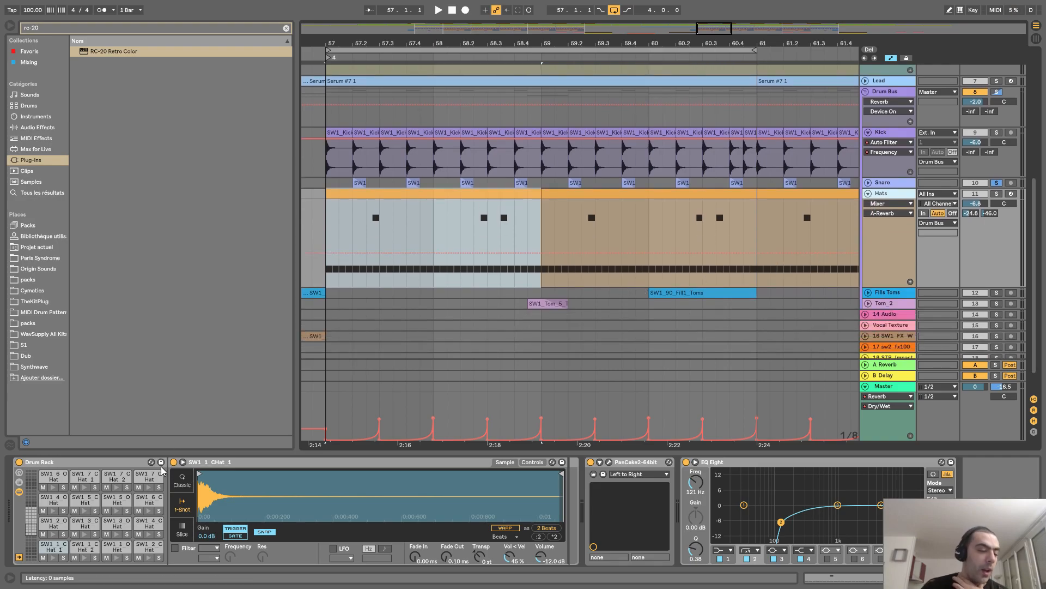
Step: Open the Hats clip at bar 57 in an enlarged note editor to examine its open and closed hat pattern
double_click(420, 195)
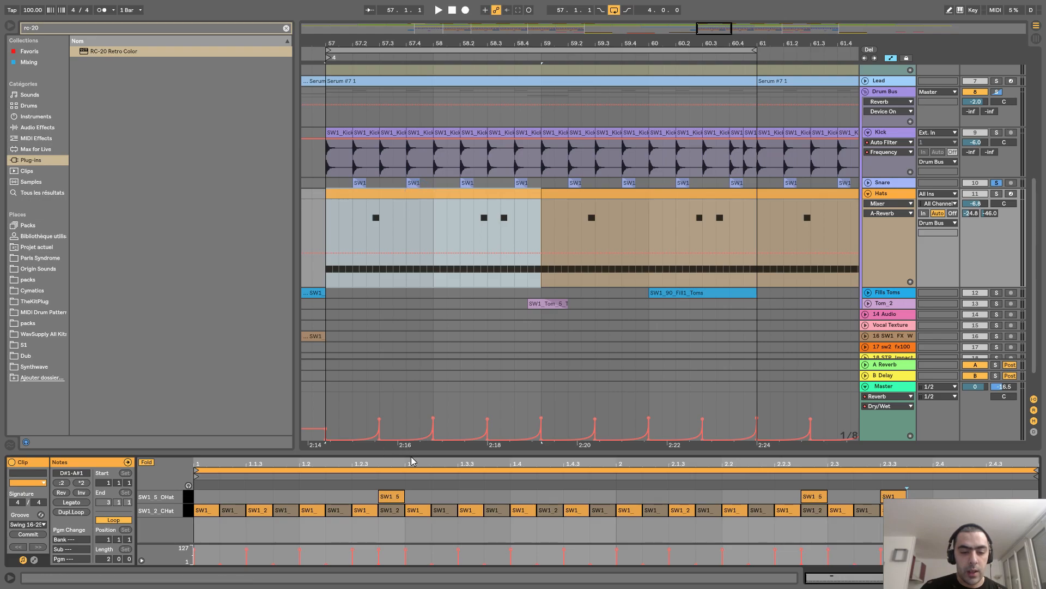
left_click_drag(411, 452, 411, 236)
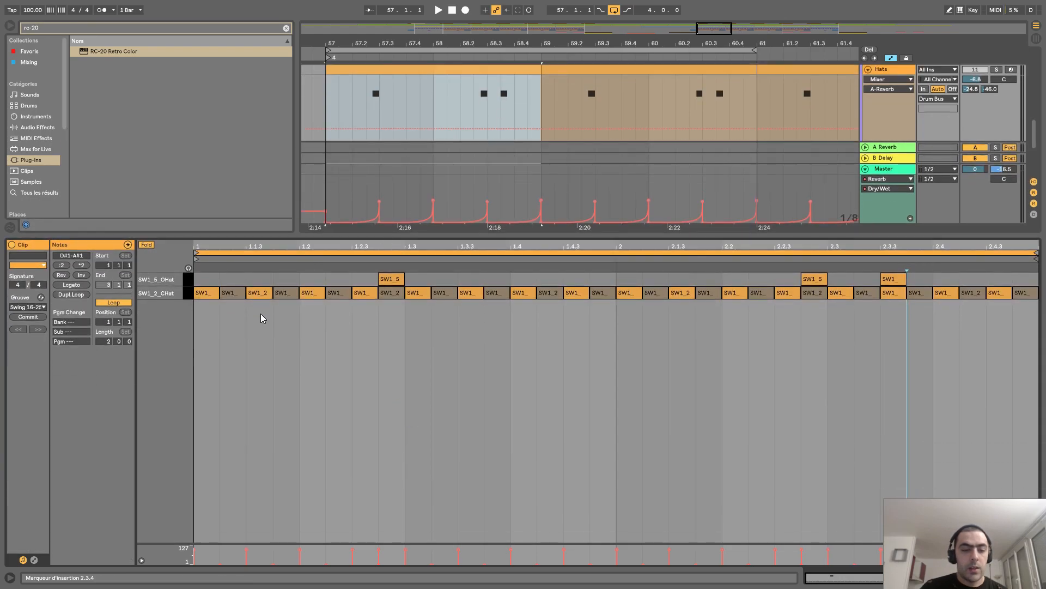
right_click(261, 314)
left_click(226, 360)
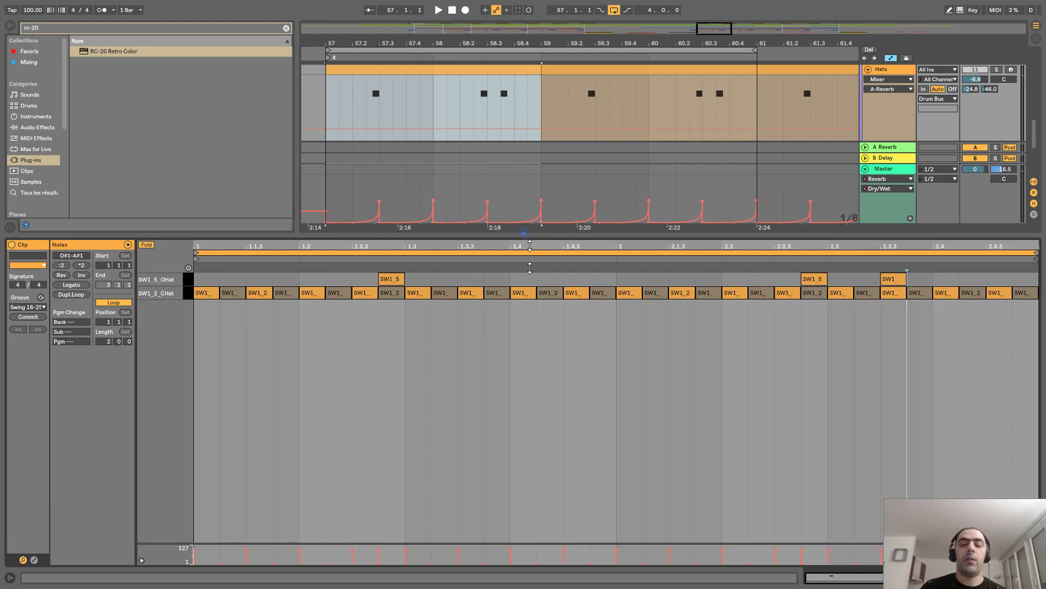
left_click_drag(530, 246, 527, 581)
Step: Return to the Hats track's devices and inspect the PanCake2 panning curve, closing its window when done
double_click(896, 280)
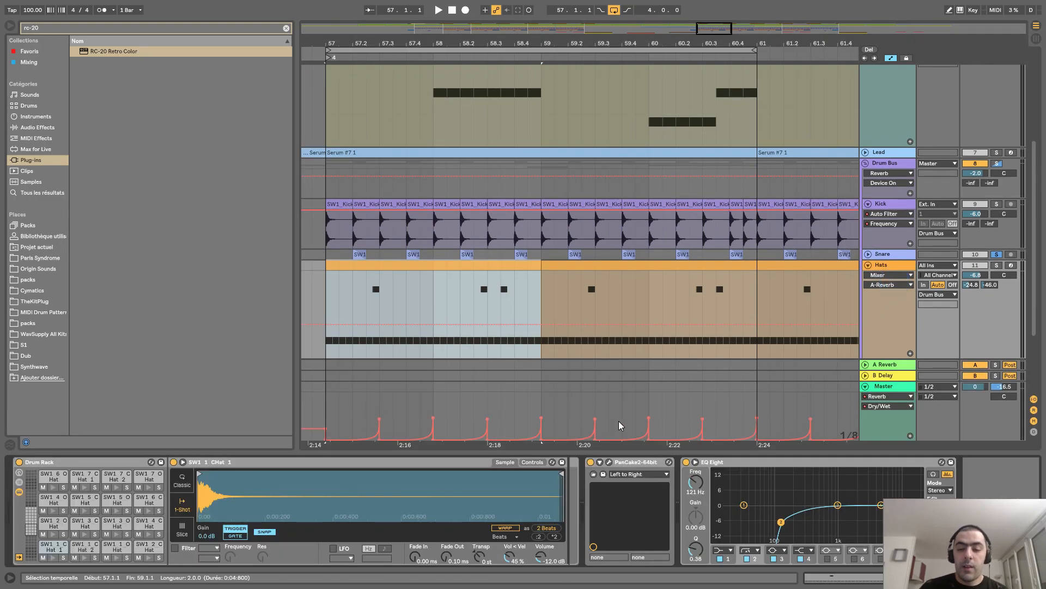
left_click(609, 462)
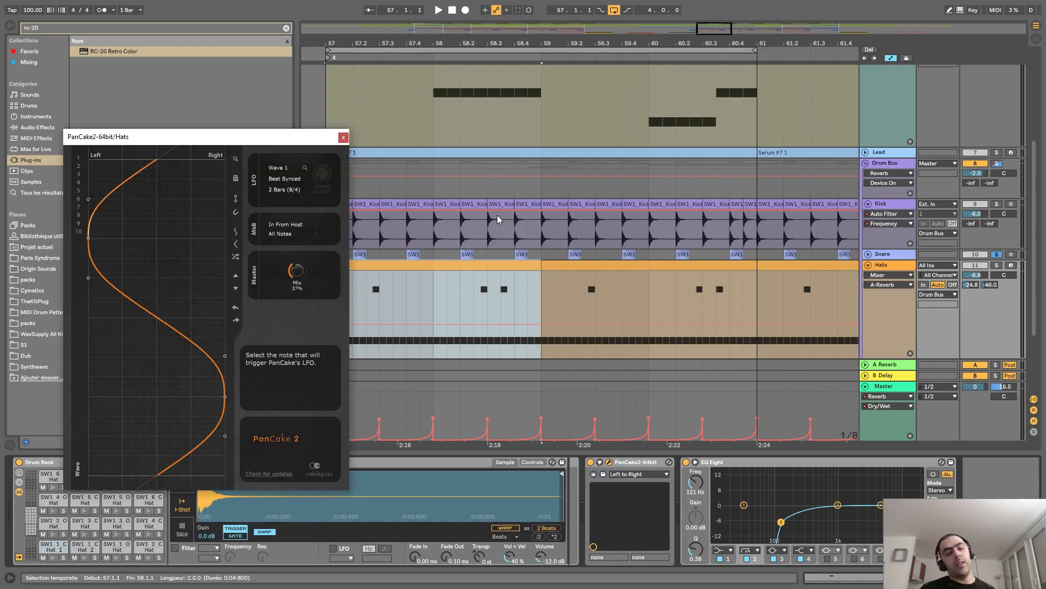
left_click(343, 138)
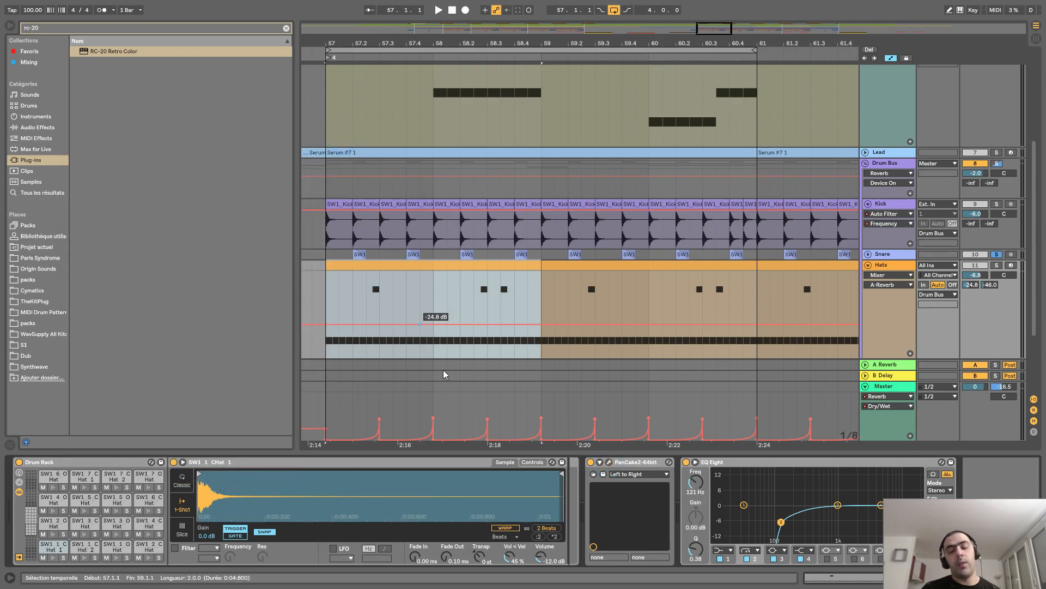
Step: Reopen PanCake2 on the Hats track to review its beat-synced LFO wave and mix setting, then close it
left_click(610, 463)
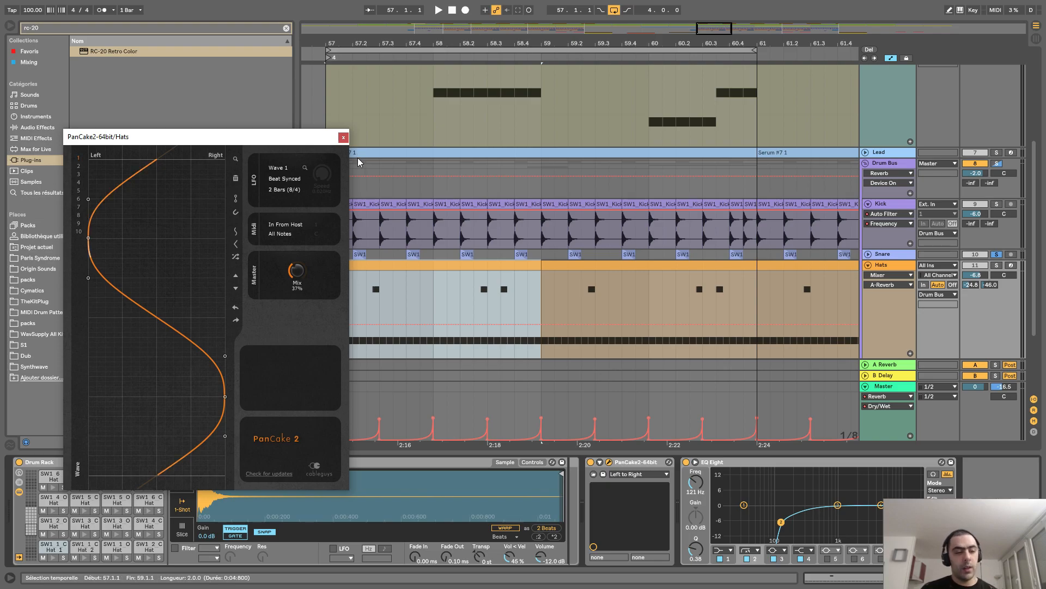
left_click(344, 137)
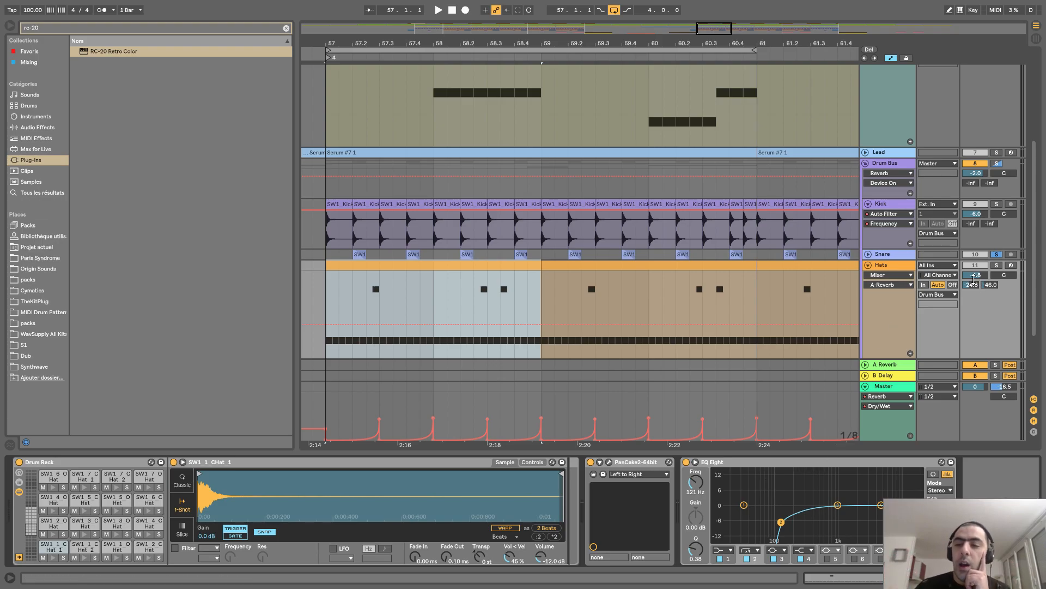
Step: Check the A Reverb and B Delay return tracks in Session View, then return to Arrangement View
left_click(1036, 39)
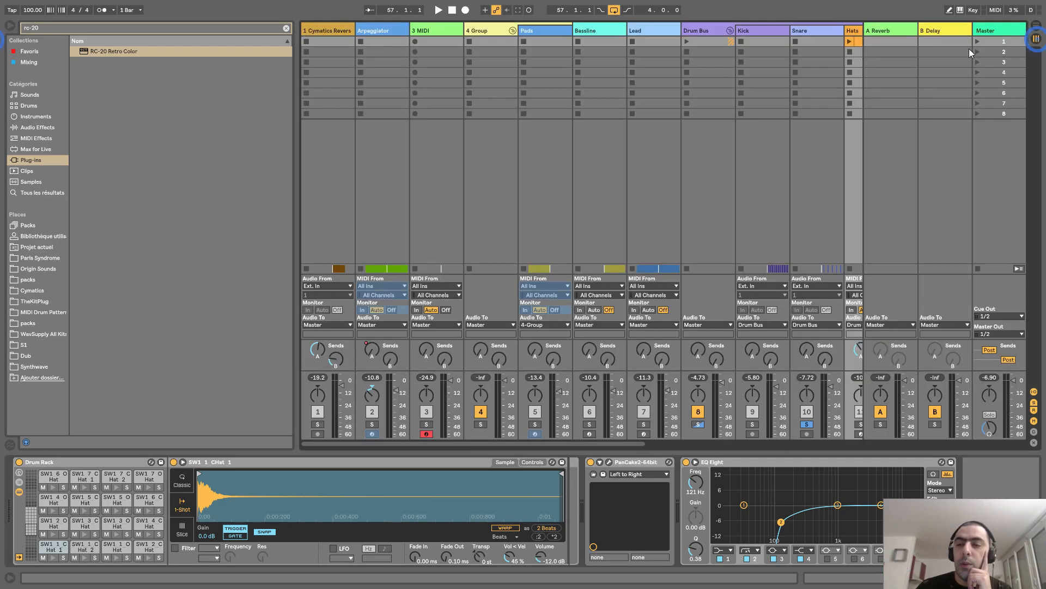
left_click(895, 26)
left_click(931, 31)
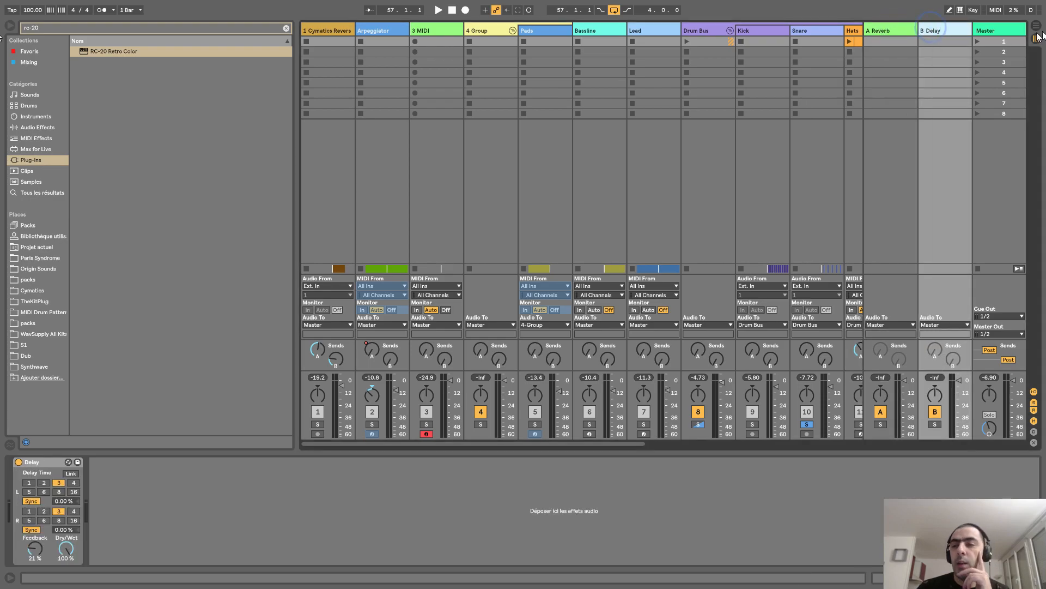
left_click(1038, 27)
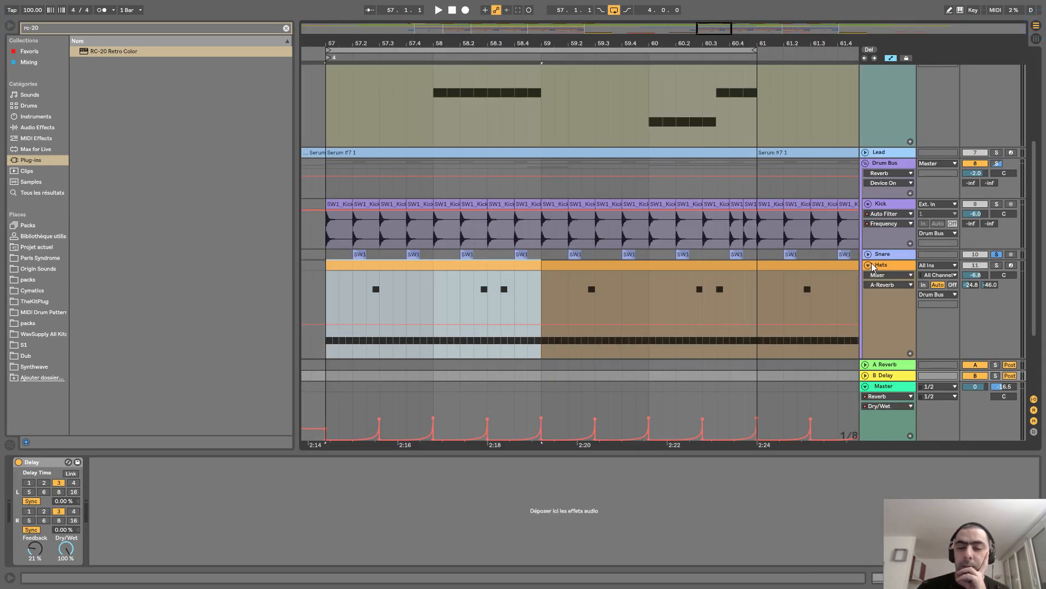
Step: Solo the Hats track, play the loop from bar 57 and show the track's device chain
left_click(996, 266)
key("space")
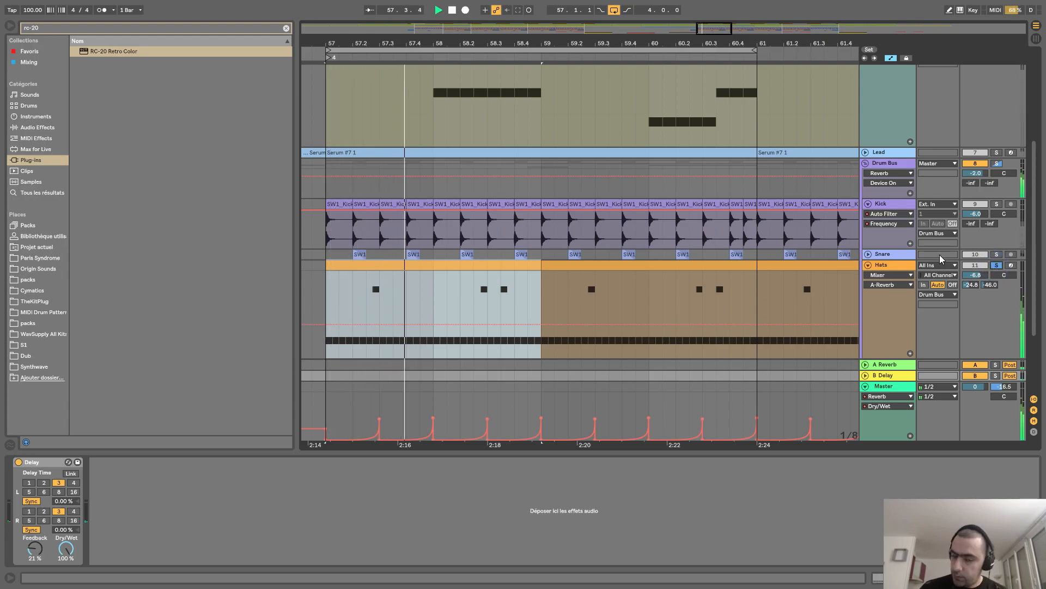
left_click(877, 267)
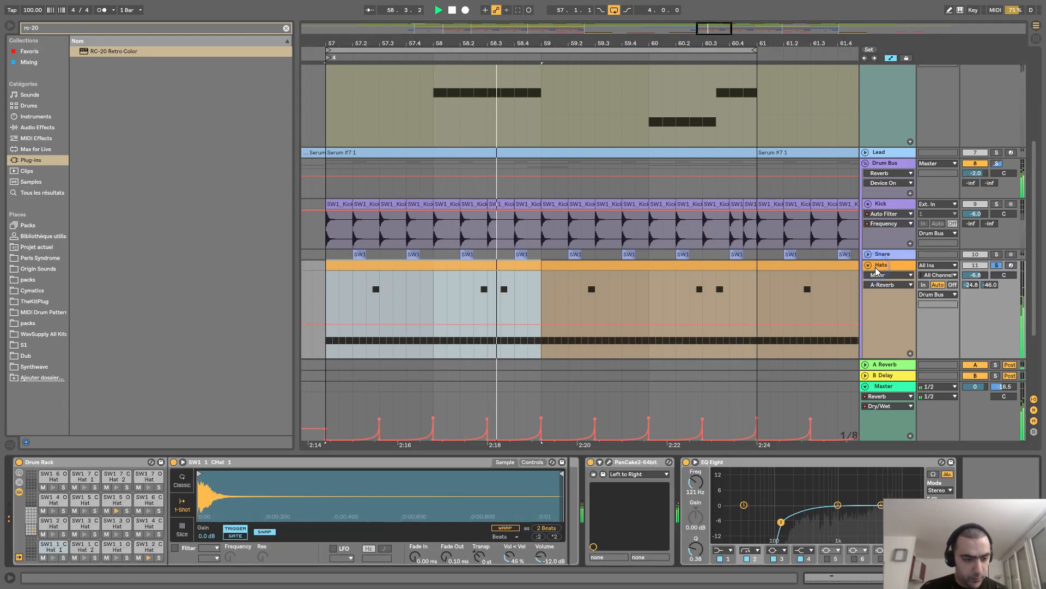
Step: Show the Hats clip's notes, stop playback and locate the clip's Swing 16-25 groove in the browser
left_click(824, 576)
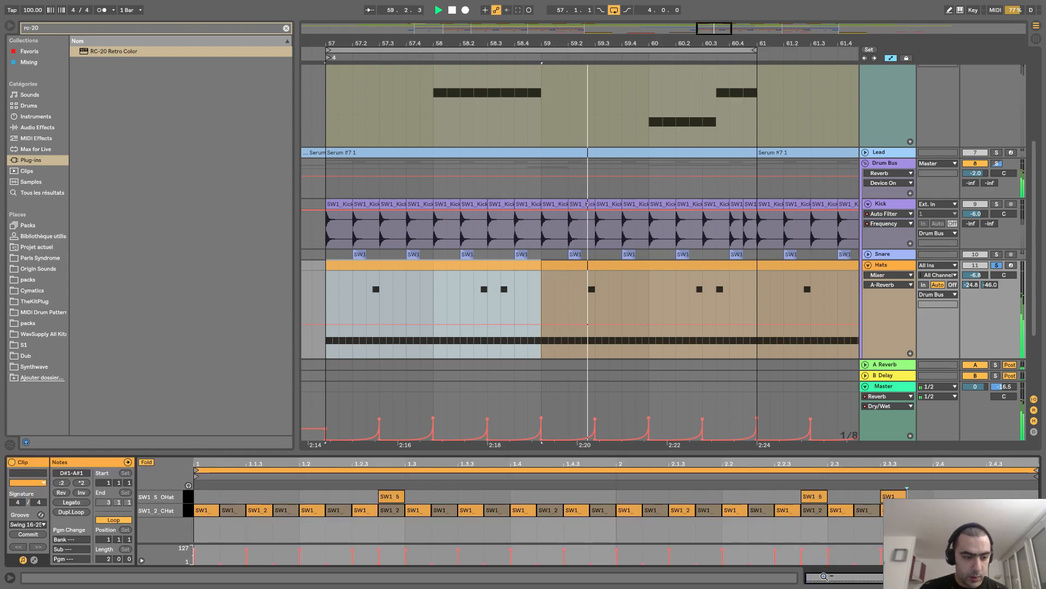
key("space")
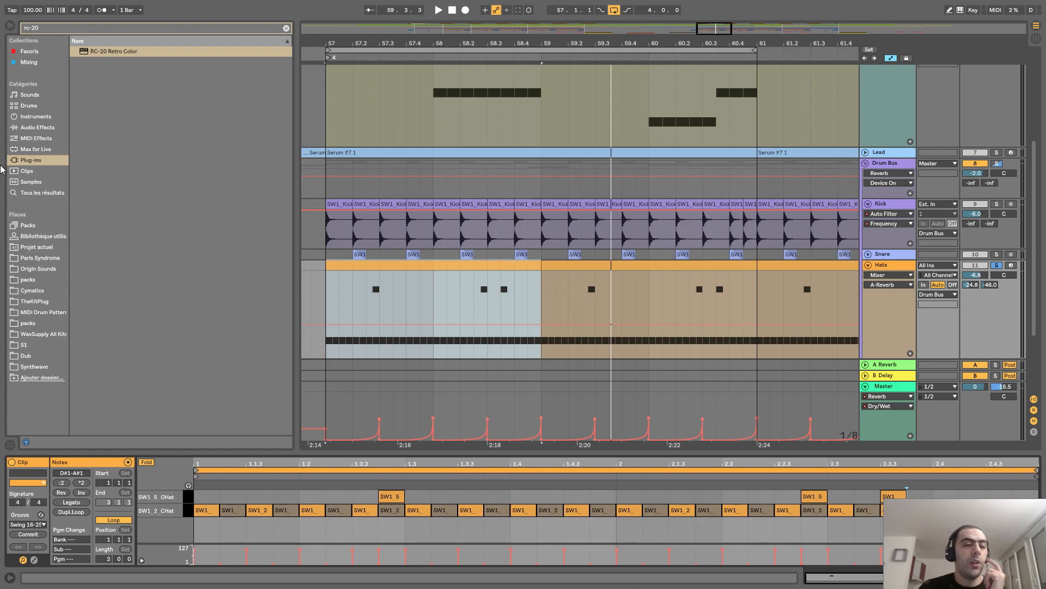
left_click(40, 514)
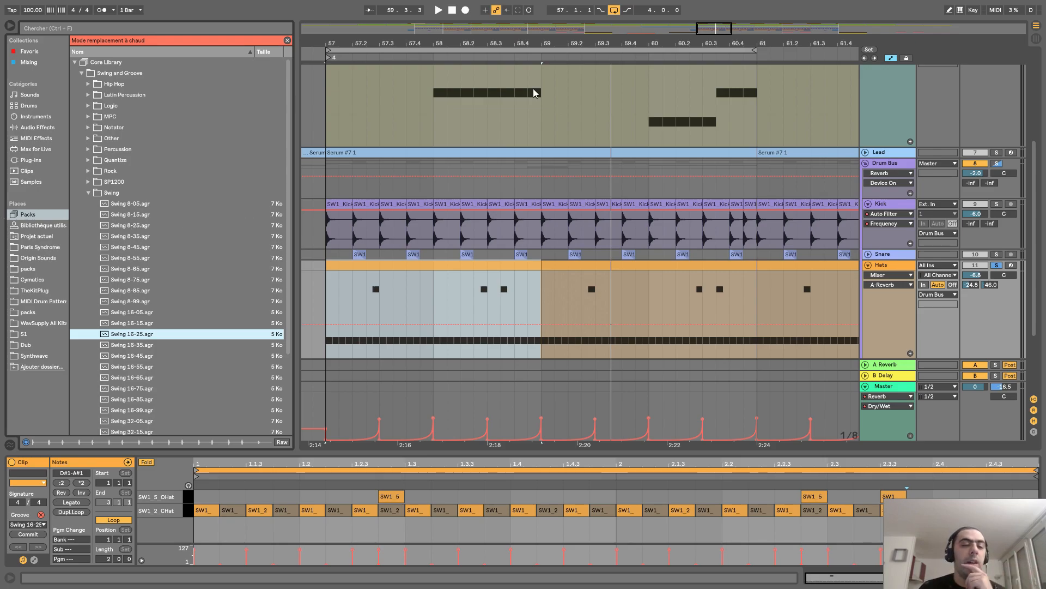
Step: Fold the Hats track and insert a new MIDI track and a new audio track below it
left_click(869, 265)
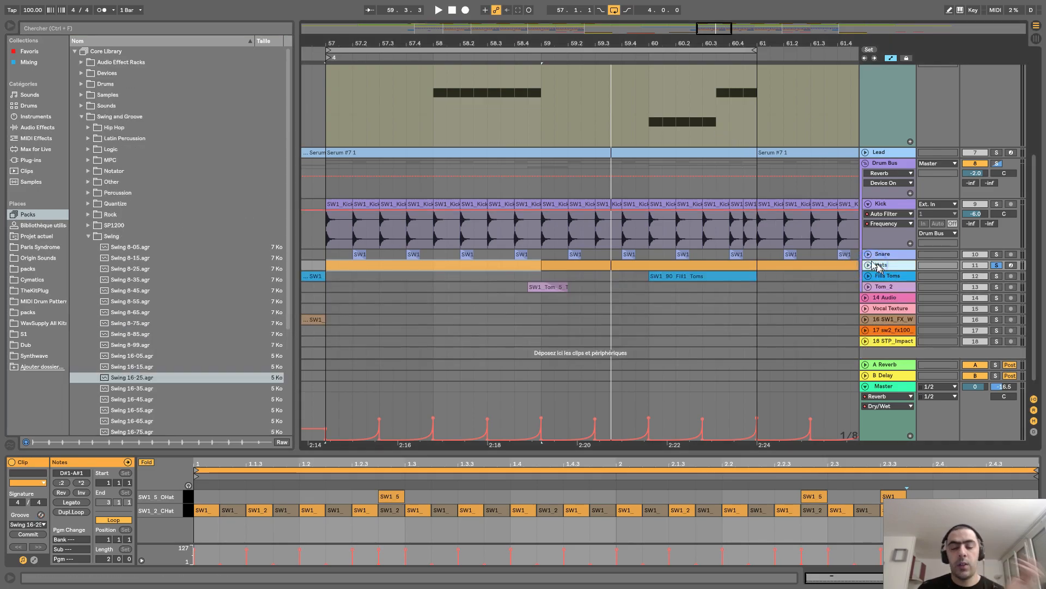
key("ctrl+shift+t")
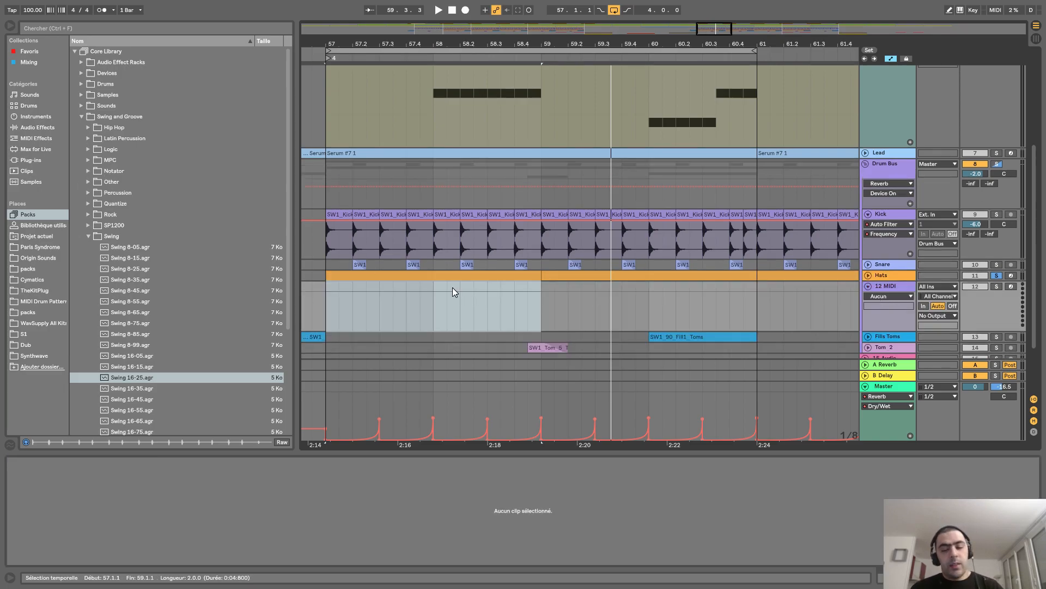
key("ctrl+t")
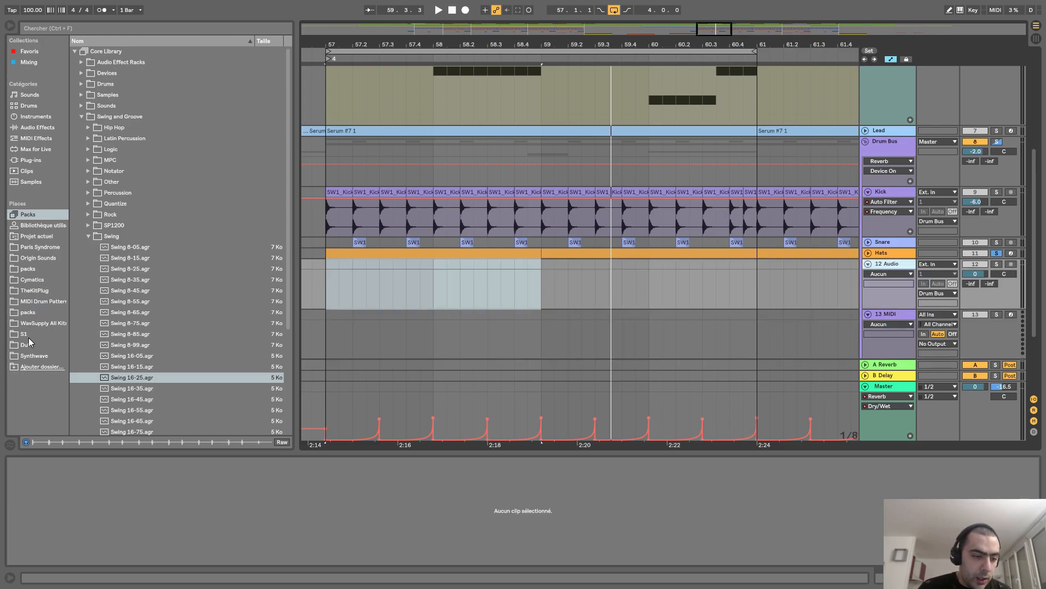
Step: Browse the S1 folder's Loopmasters Other Worlds pack, looking through TRD_WAV_LOOPS and its TRD_RHYTHMIC_TEXTURES for a loop
left_click(29, 337)
left_click(77, 193)
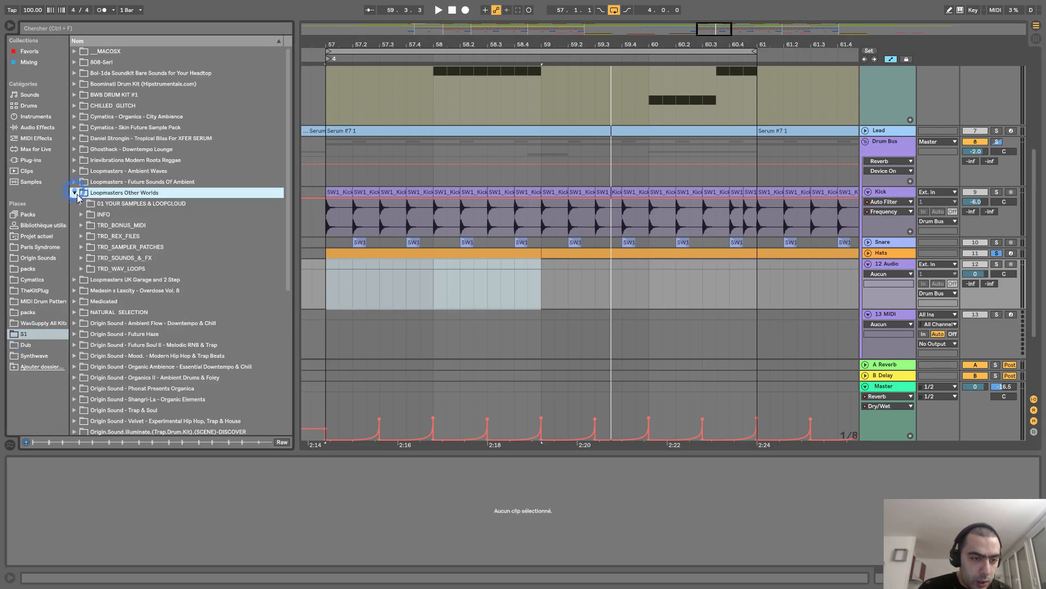
left_click(82, 269)
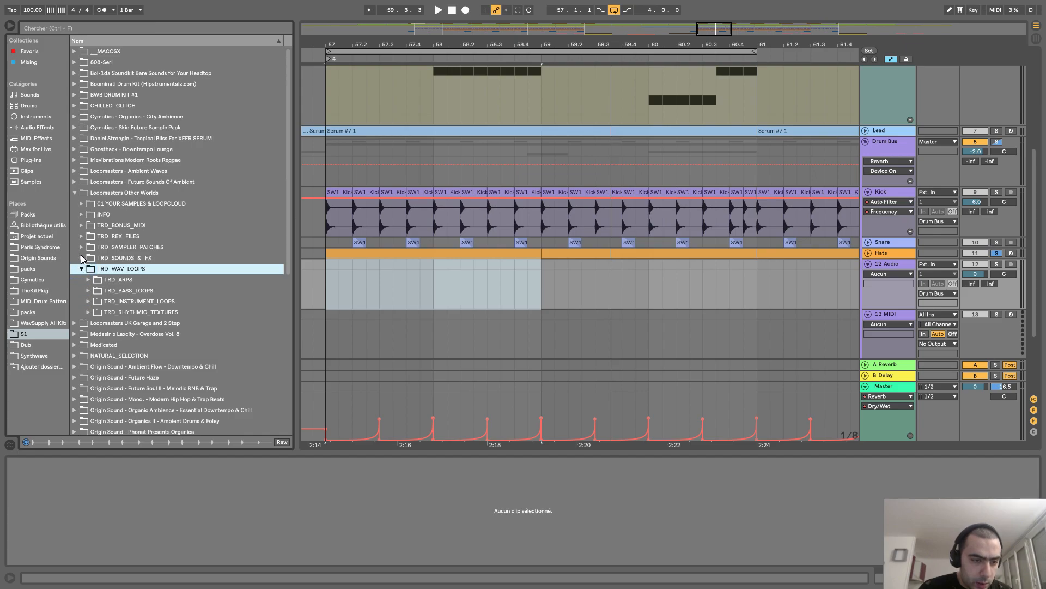
scroll(82, 272, "down", 2)
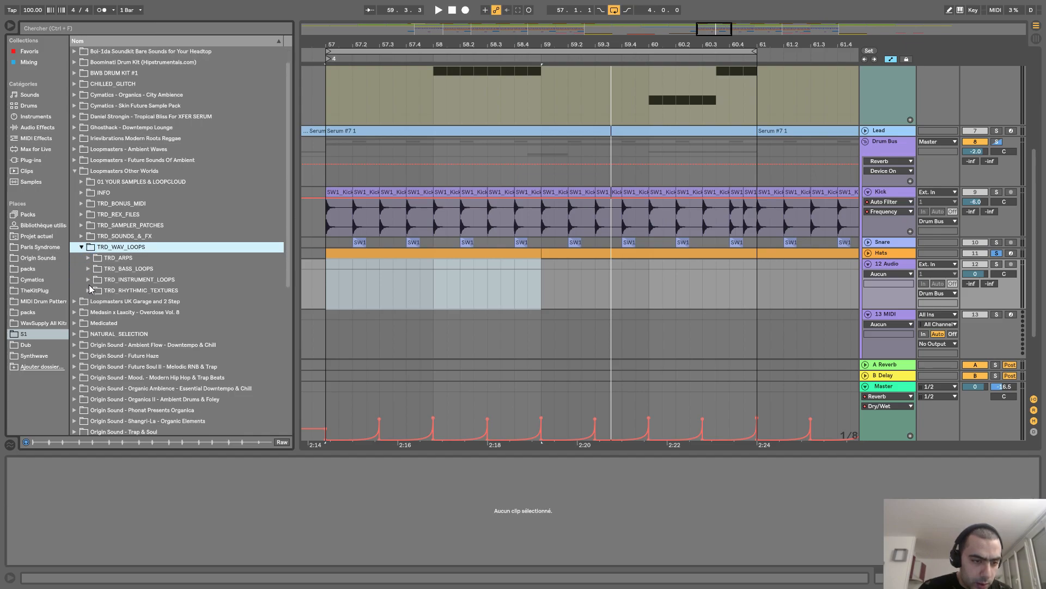
left_click(89, 290)
scroll(96, 235, "down", 4)
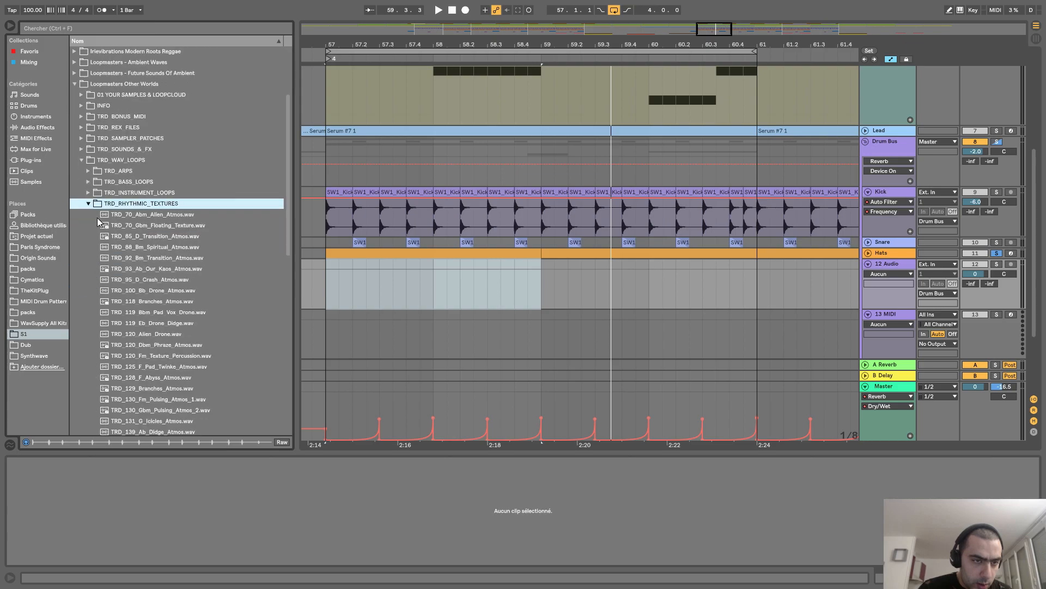
scroll(101, 207, "up", 6)
Step: Place FSA_85_Farout.wav from the Future Sounds Of Ambient drum loops at bar 57 on the new audio track
left_click(74, 183)
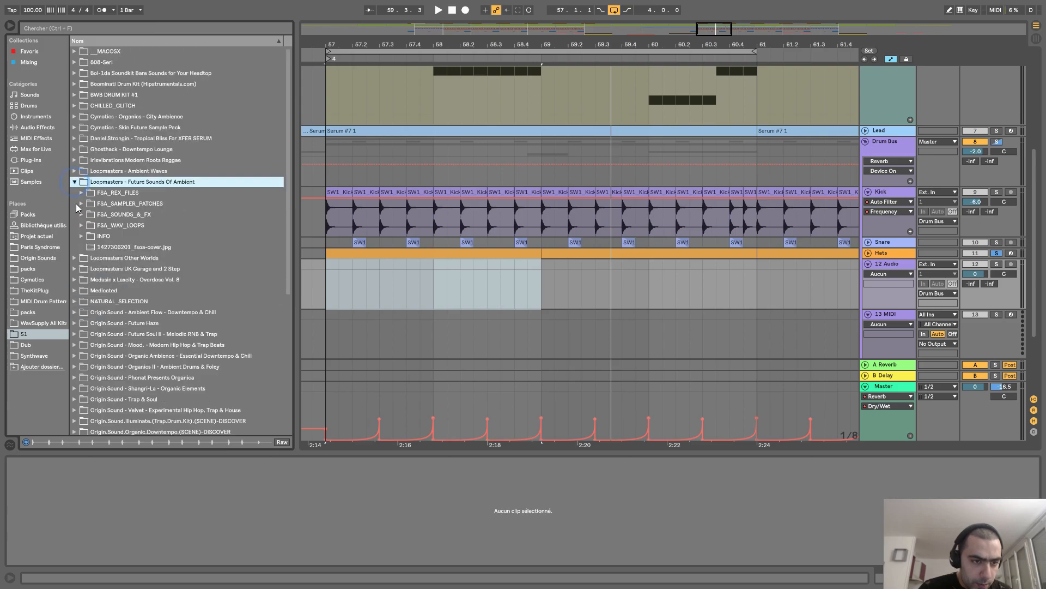
left_click(82, 225)
left_click(88, 247)
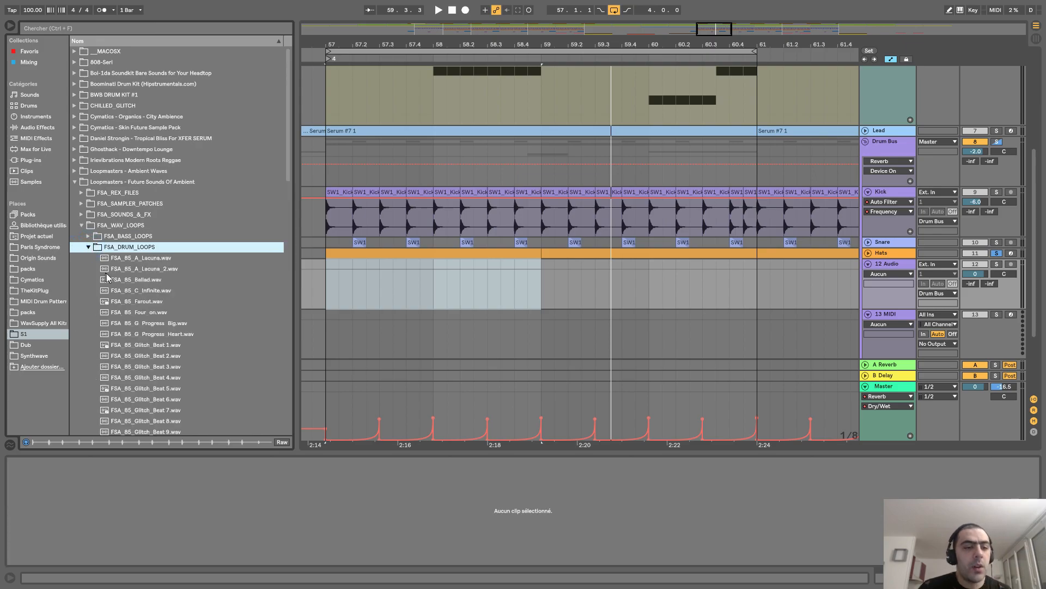
left_click_drag(354, 290, 339, 283)
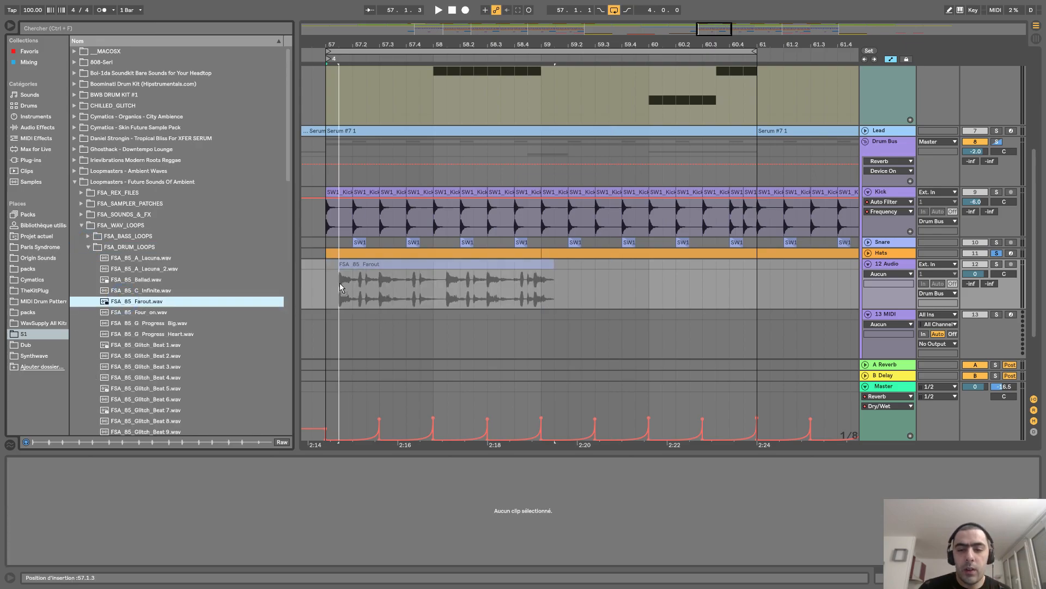
left_click(355, 266)
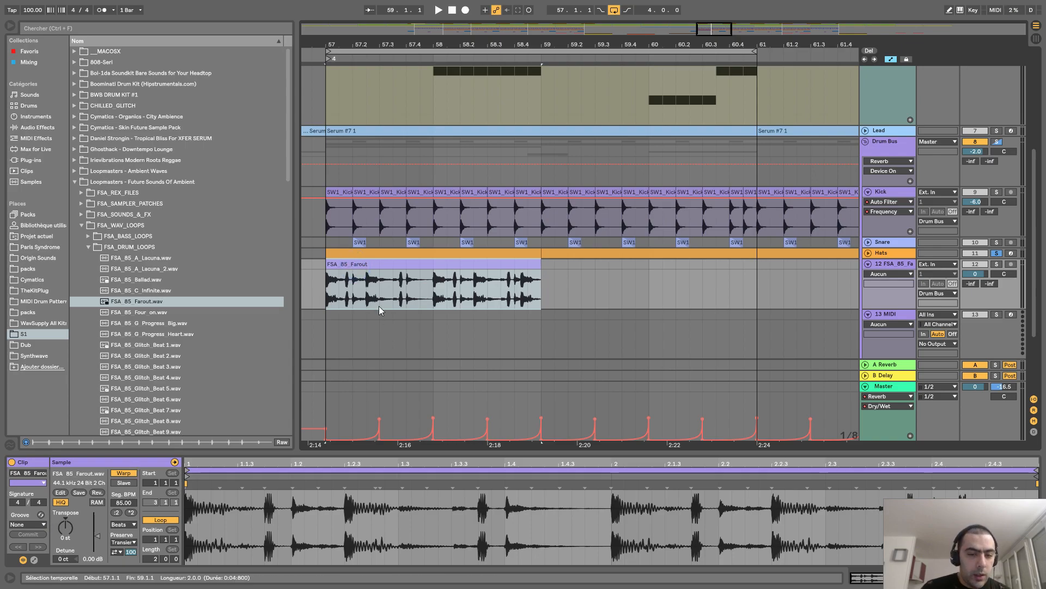
Step: Extract the groove from the FSA_85_Farout clip
right_click(376, 269)
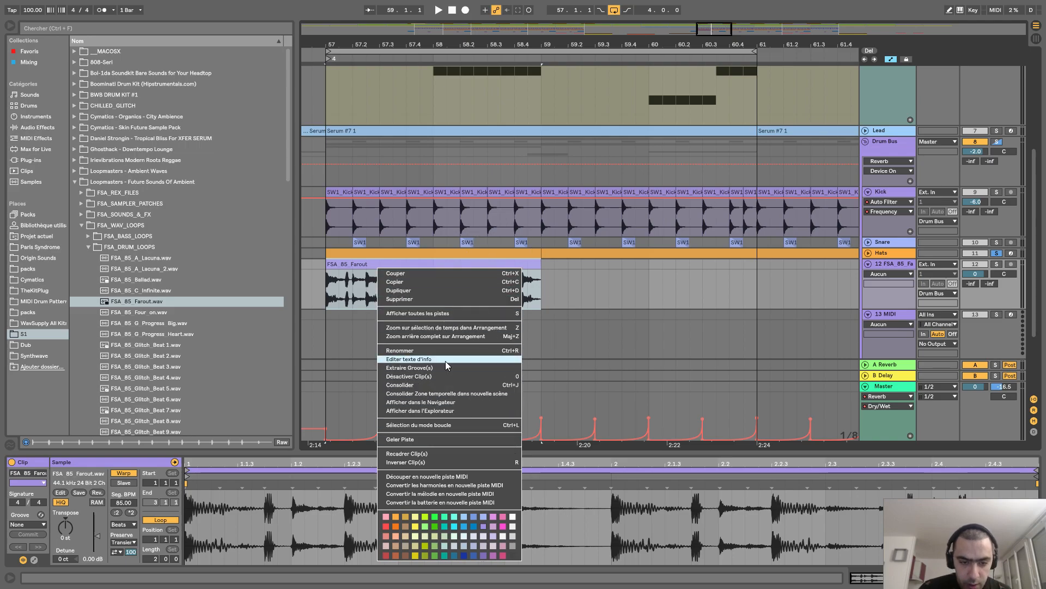
left_click(413, 368)
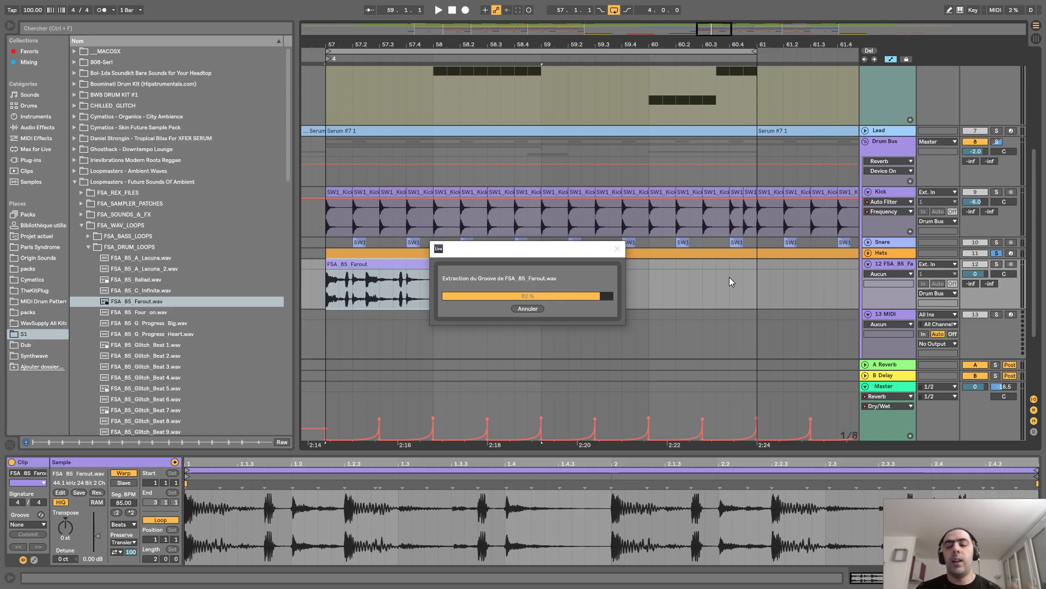
Step: Unfold the Hats track and look for the extracted FSA 85 Farout groove in the audio clip's groove choices
left_click(869, 253)
left_click(878, 253)
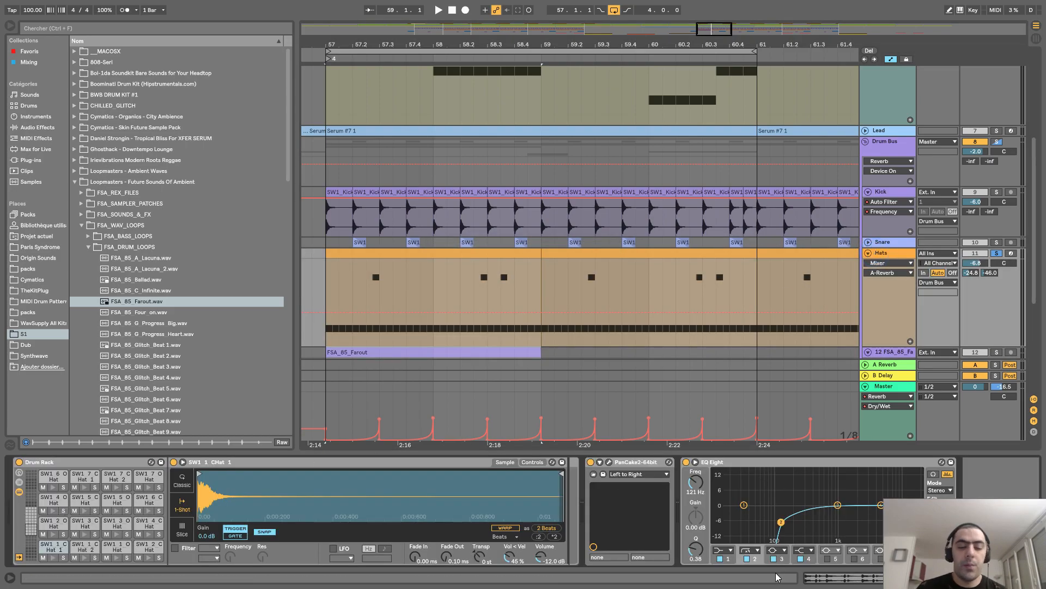
left_click(853, 579)
left_click(27, 483)
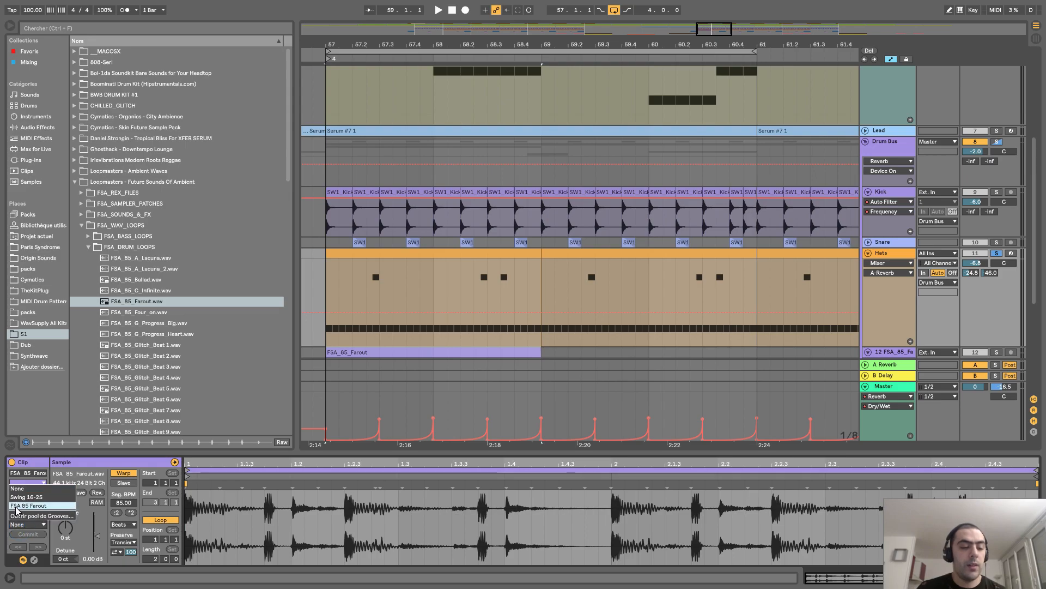
left_click(590, 358)
Step: Delete the FSA_85_Farout clip and both the audio and MIDI tracks added below Hats
scroll(579, 349, "down", 3)
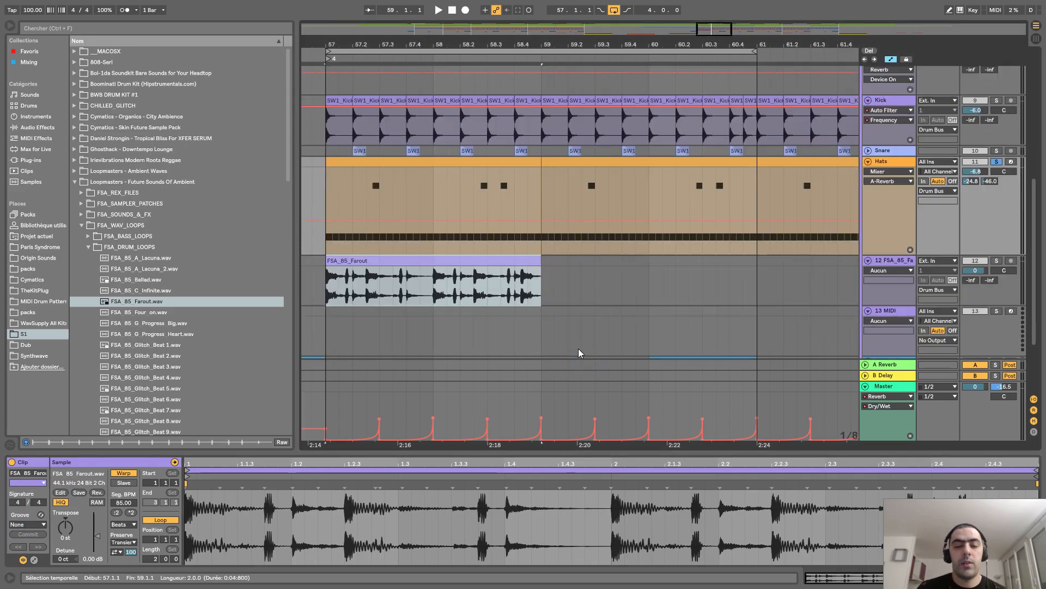
left_click(494, 270)
left_click(493, 265)
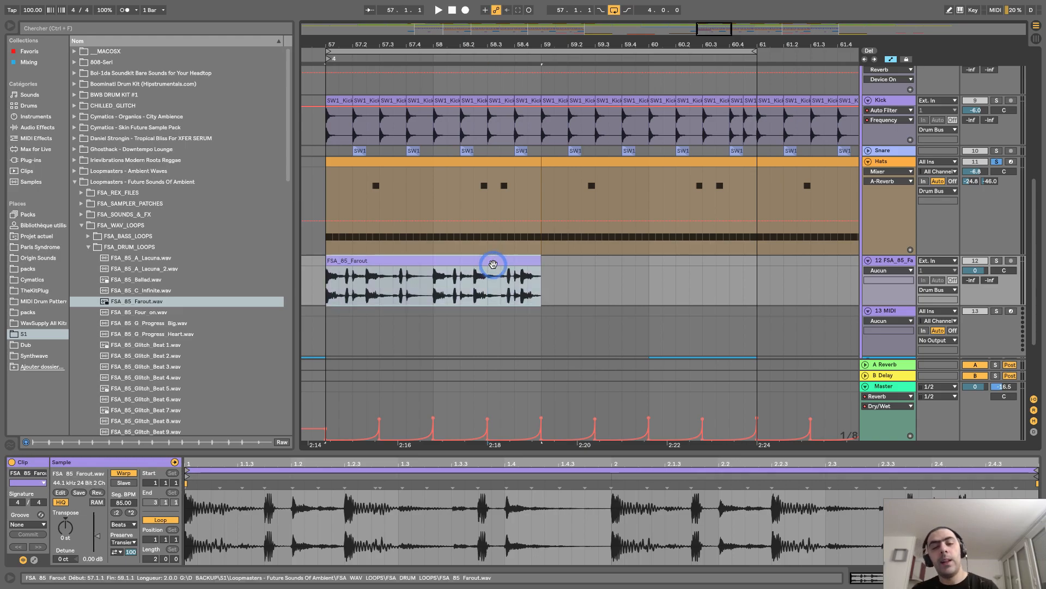
key("Delete")
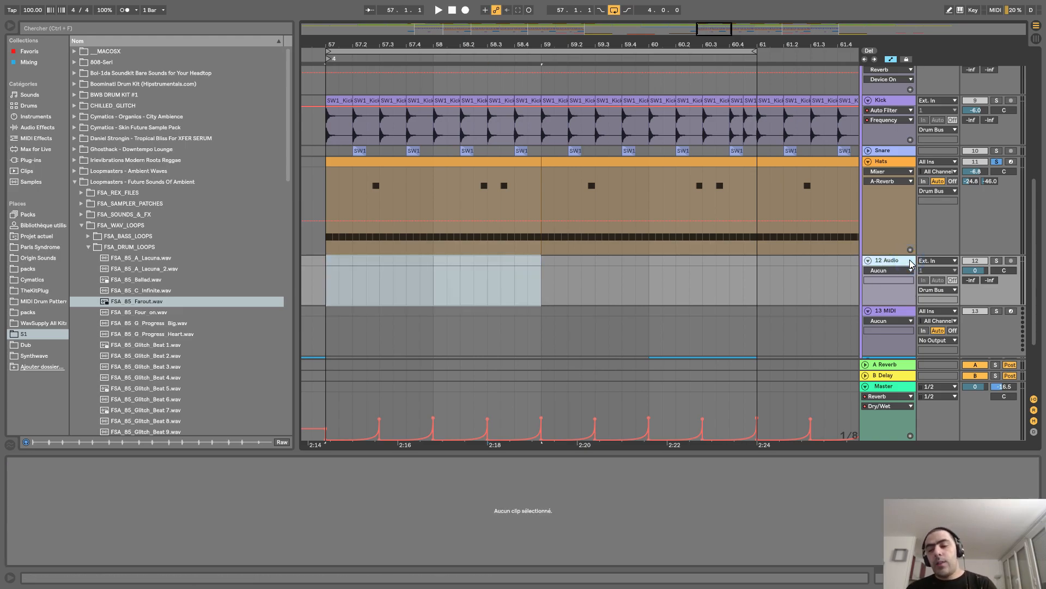
key("Delete")
key("Delete")
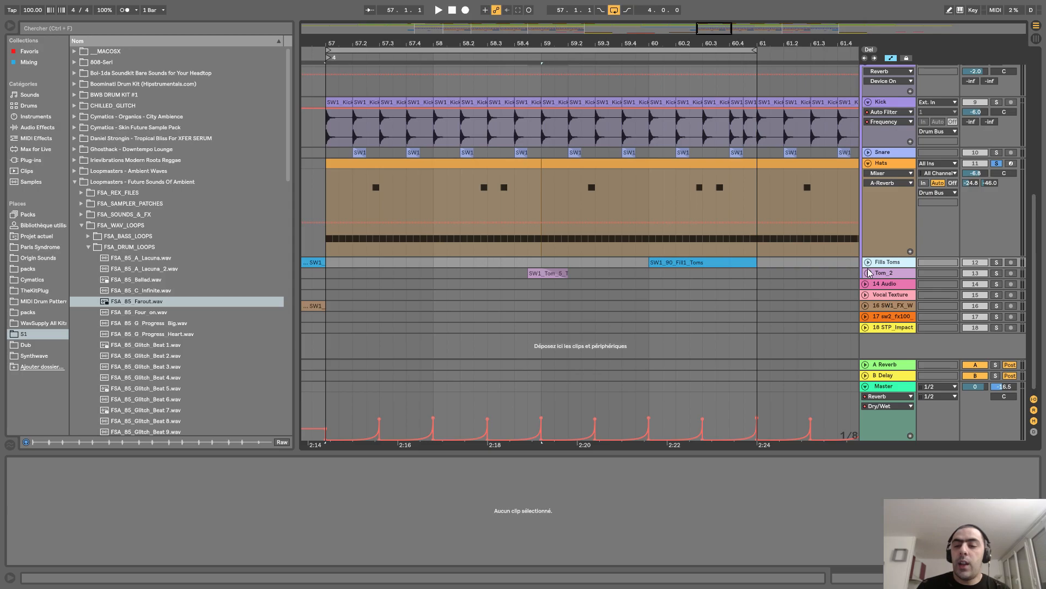
Step: Unfold the Fills Toms track, show its EQ Eight and Saturator, and solo it to play the loop
left_click(868, 262)
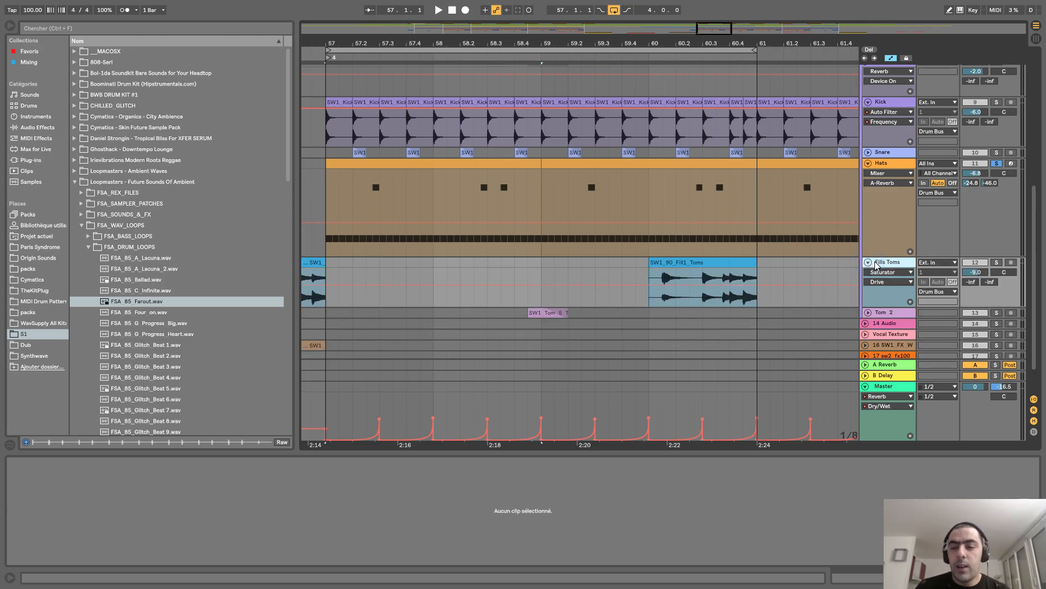
double_click(894, 262)
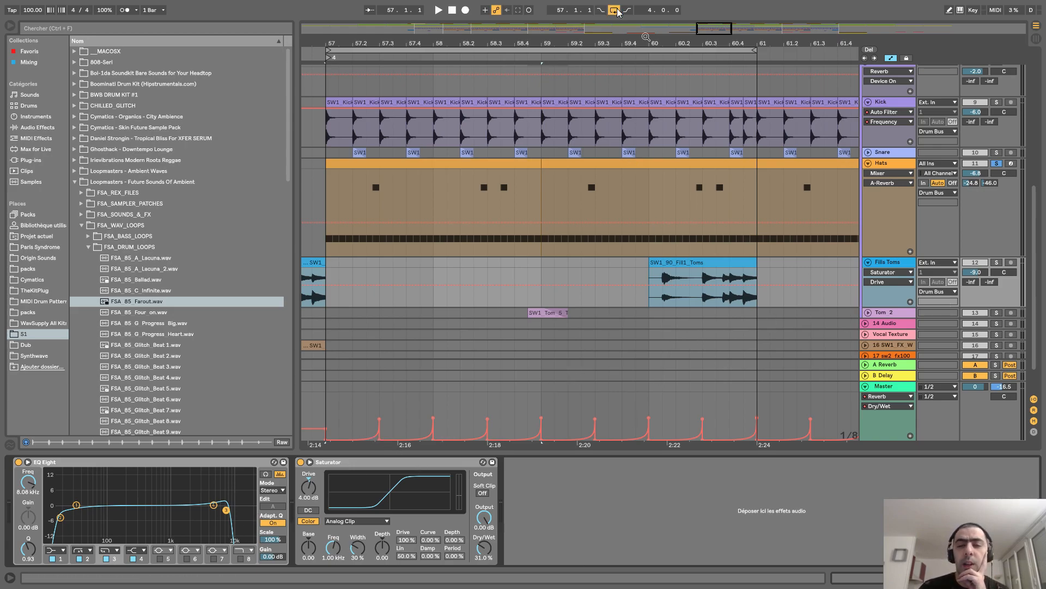
left_click(997, 262)
left_click(634, 58)
left_click_drag(637, 46, 640, 44)
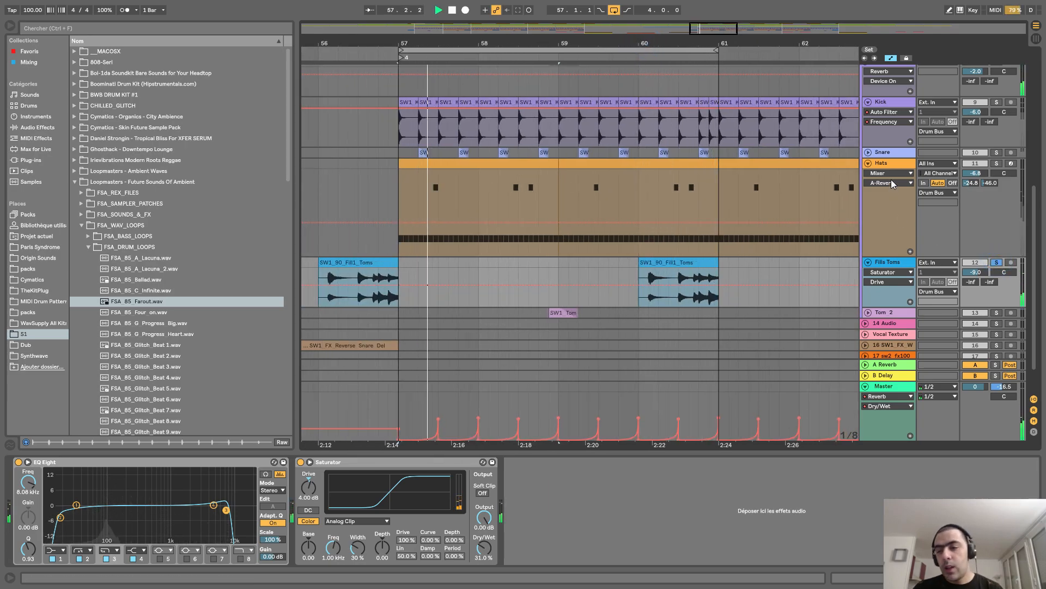
Step: Solo the whole Drum Bus group, listen to all the drums together and stop playback
scroll(944, 148, "up", 2)
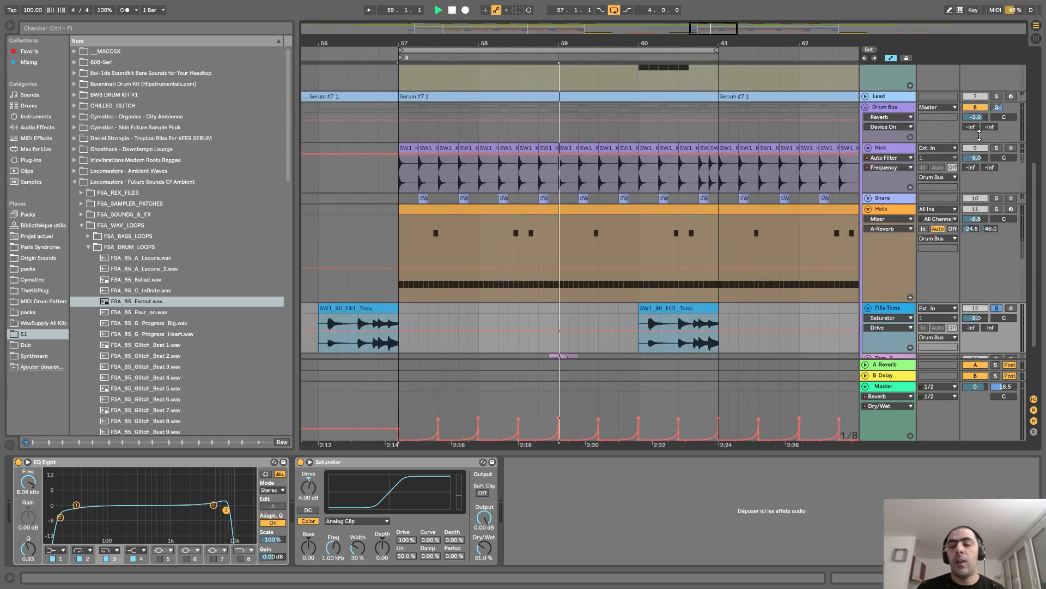
left_click(997, 107)
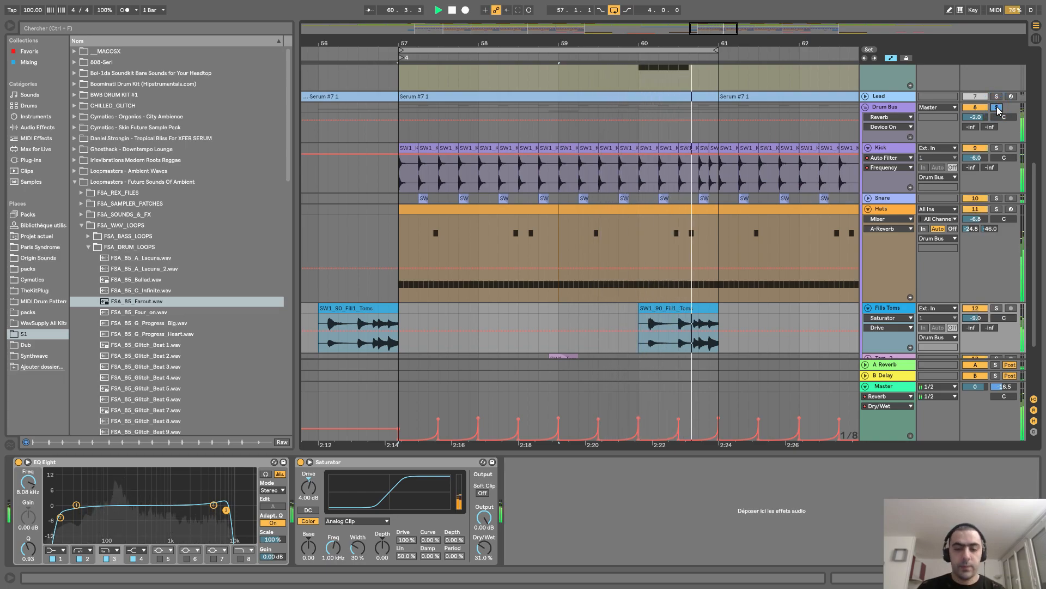
key("space")
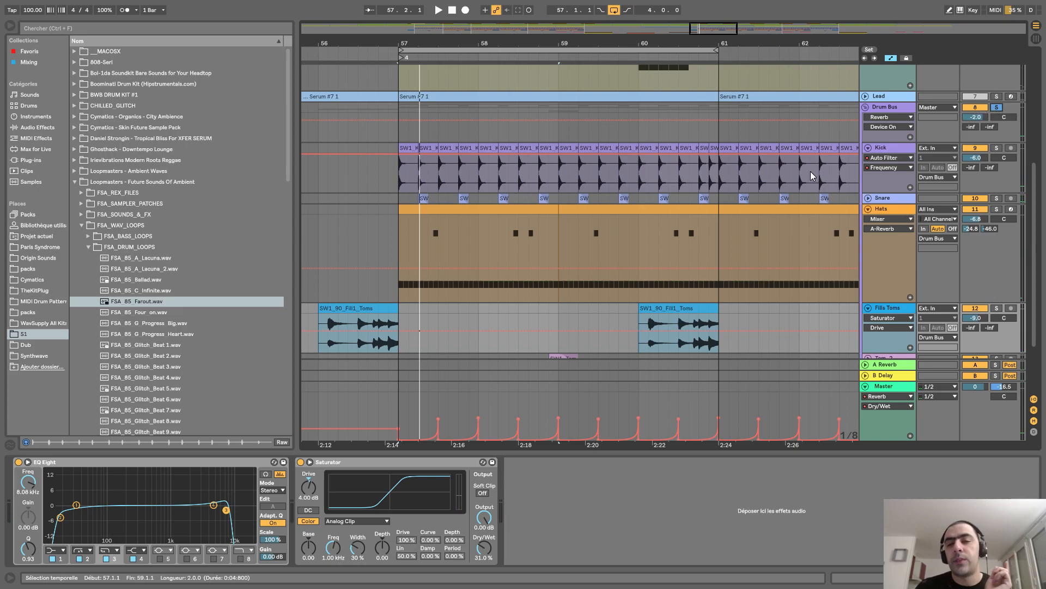
Step: Unfold the Tom_2 track, select it to show its device chain, and solo it
left_click_drag(666, 45, 671, 60)
scroll(757, 217, "down", 5)
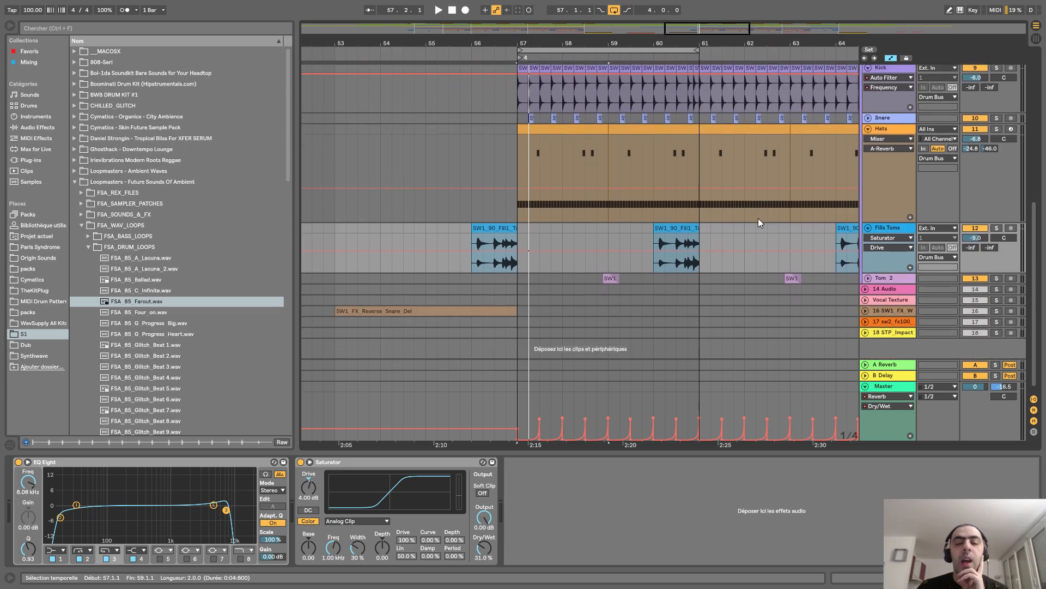
left_click(867, 278)
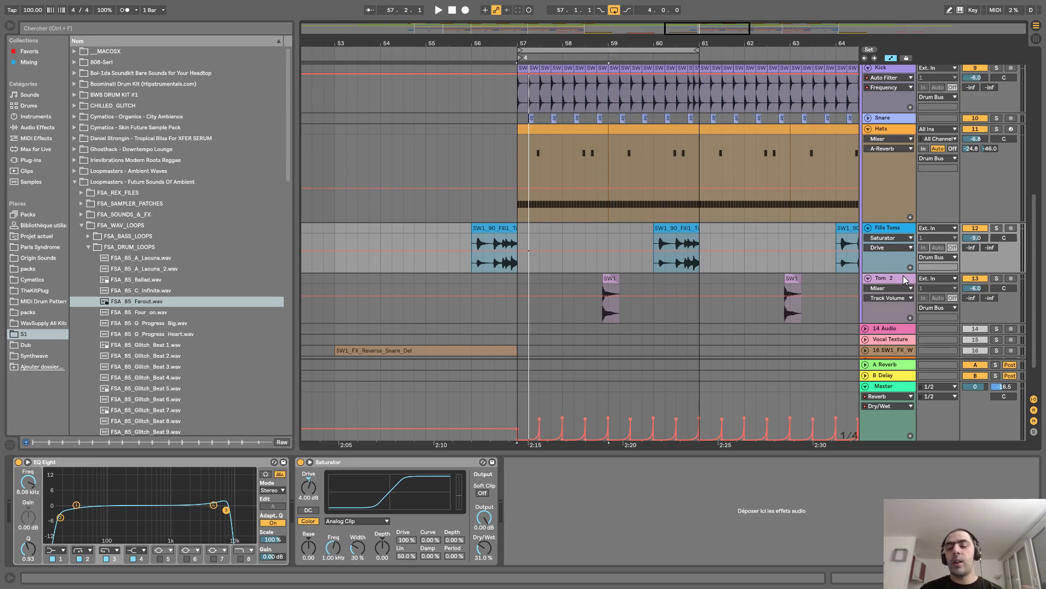
scroll(901, 276, "down", 1)
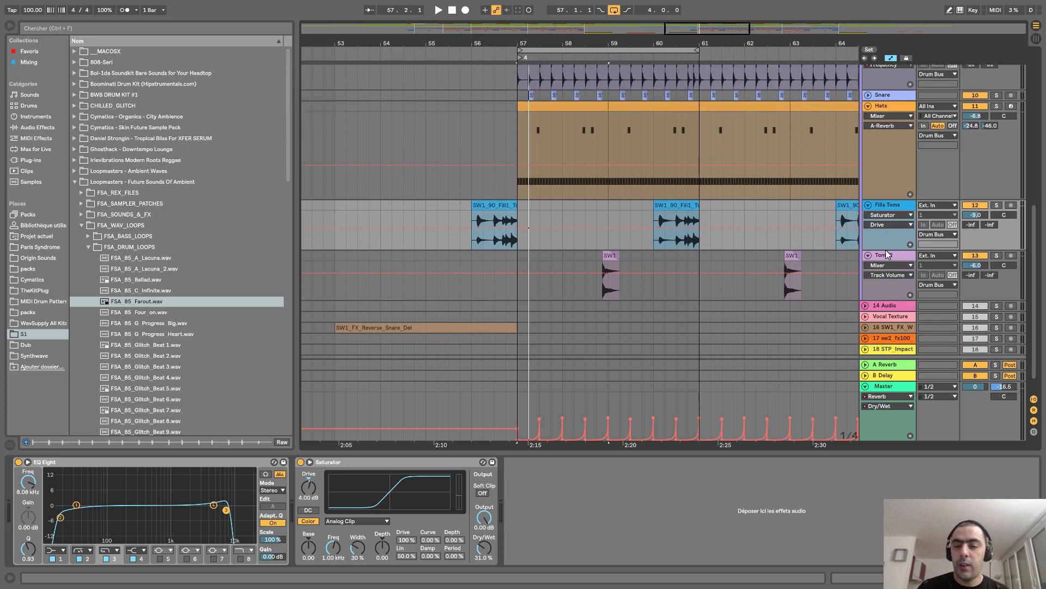
scroll(885, 250, "down", 1)
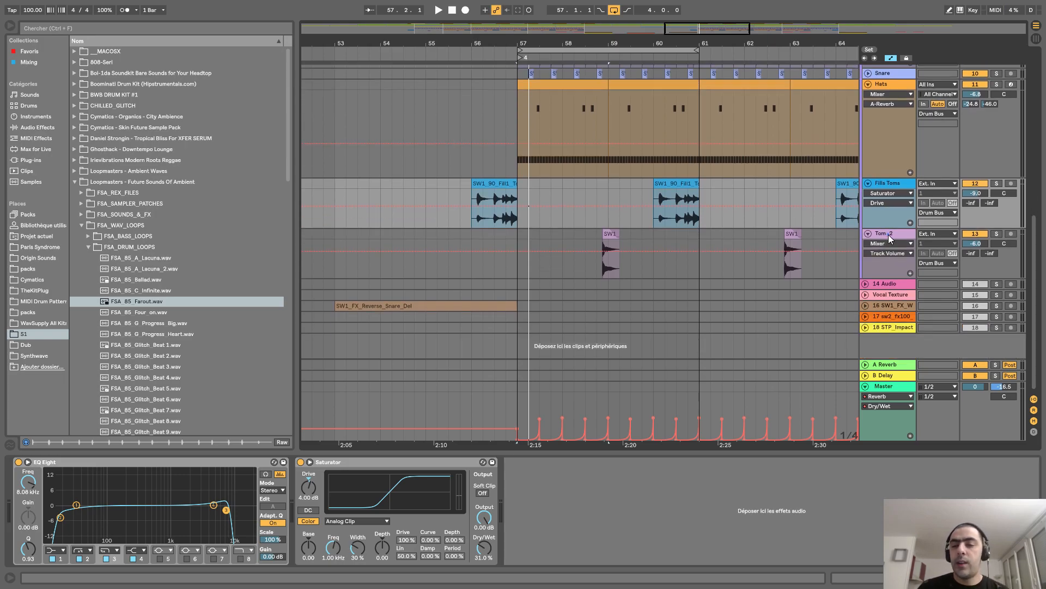
left_click(888, 234)
left_click(997, 234)
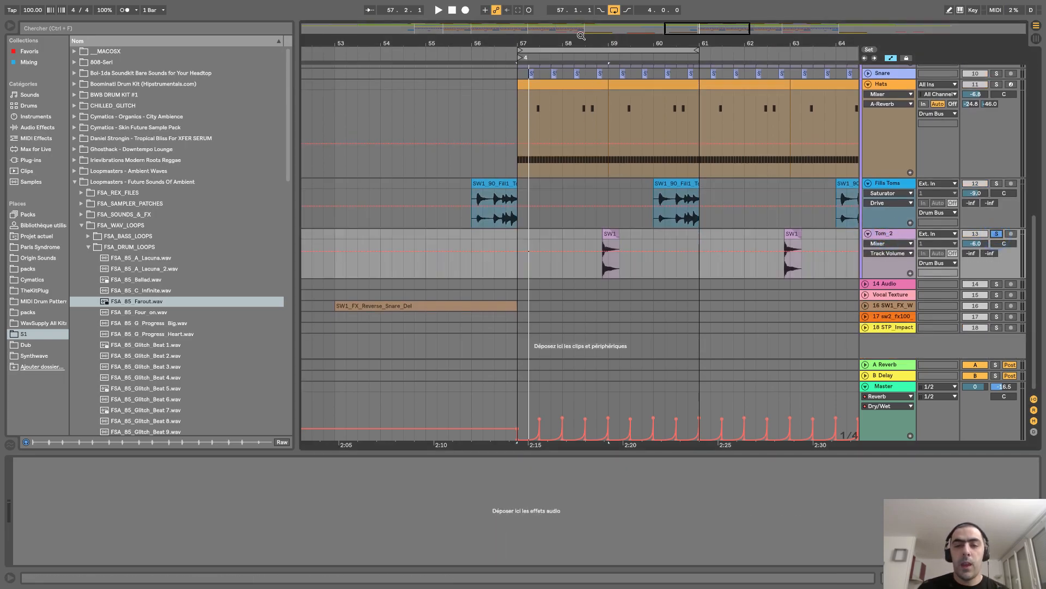
Step: Play the soloed Tom_2 track from section 4 at bar 57, stop playback and unsolo the track
left_click_drag(792, 46, 621, 53)
left_click(618, 58)
key("space")
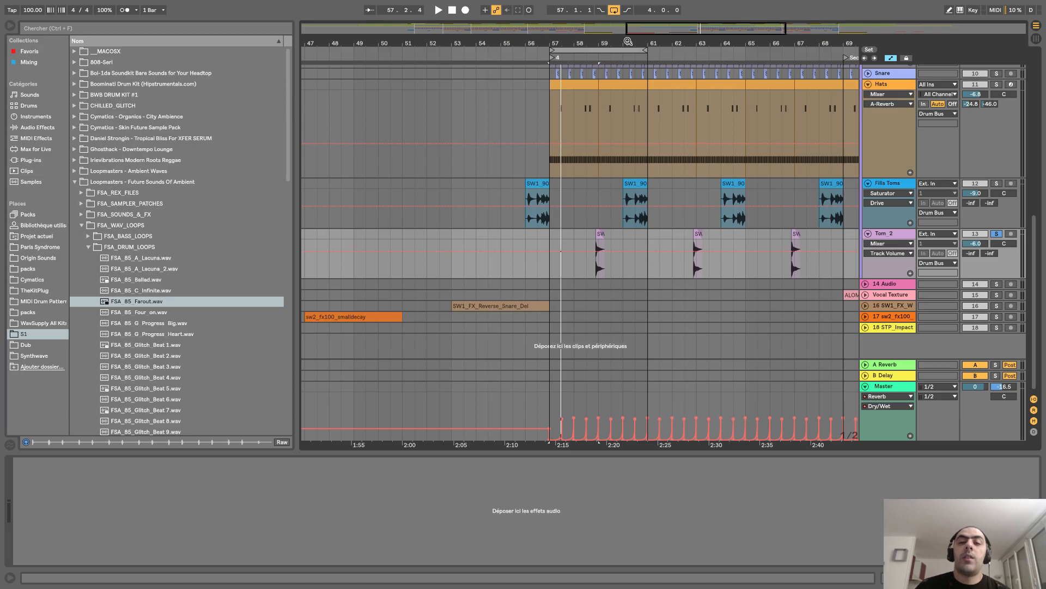
left_click_drag(628, 43, 627, 40)
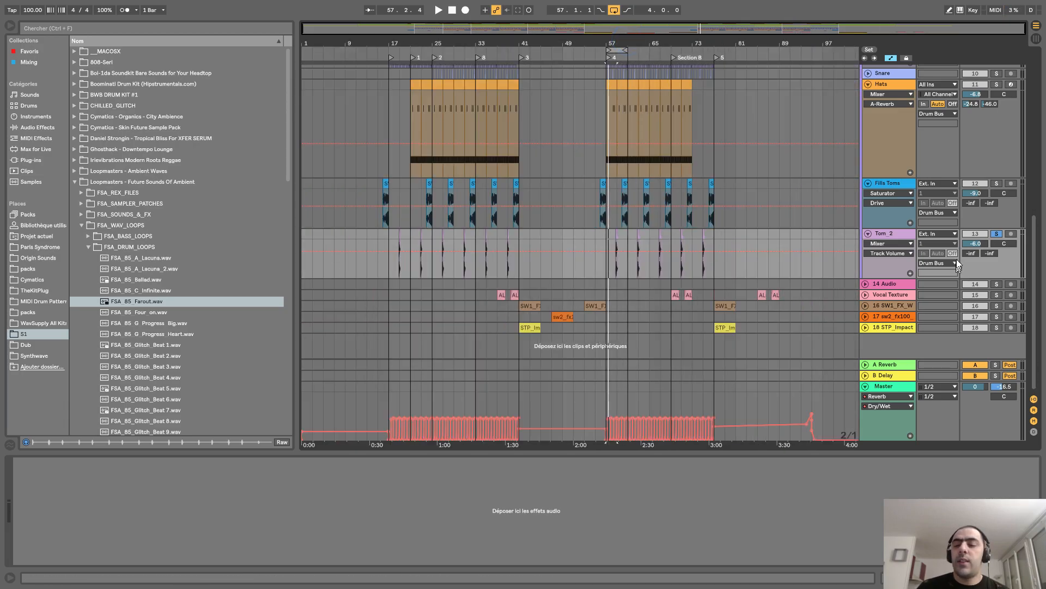
left_click(996, 235)
Step: Unfold the SW1_FX track around the noise sweep at bar 41 and show its Auto Filter, Reverb and EQ Eight
scroll(712, 240, "up", 4)
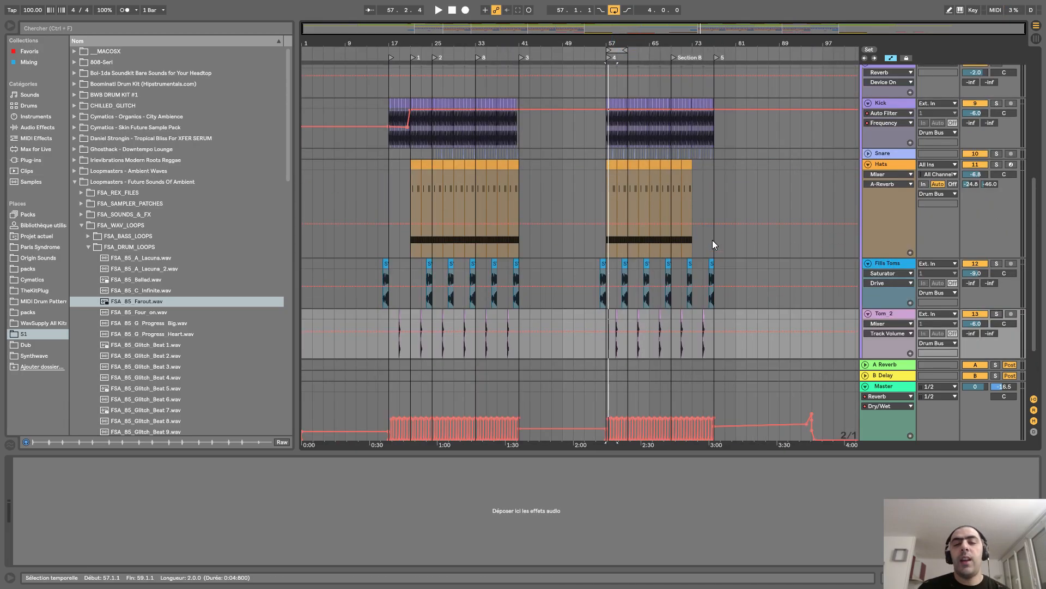
scroll(698, 226, "down", 3)
left_click_drag(532, 40, 530, 82)
left_click(865, 294)
left_click(865, 294)
left_click(865, 305)
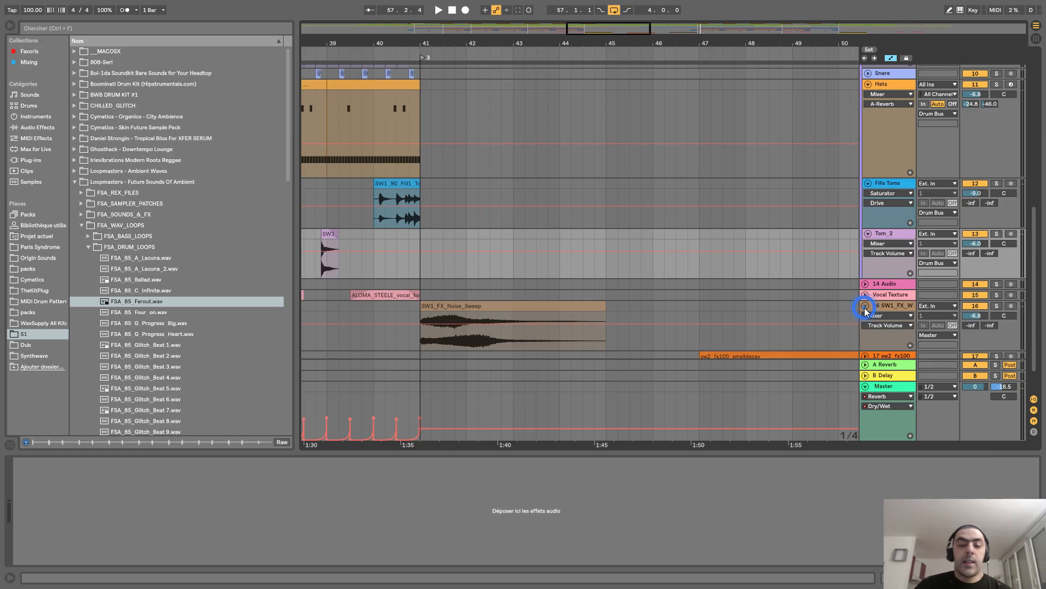
scroll(812, 277, "down", 1)
left_click(890, 266)
double_click(889, 267)
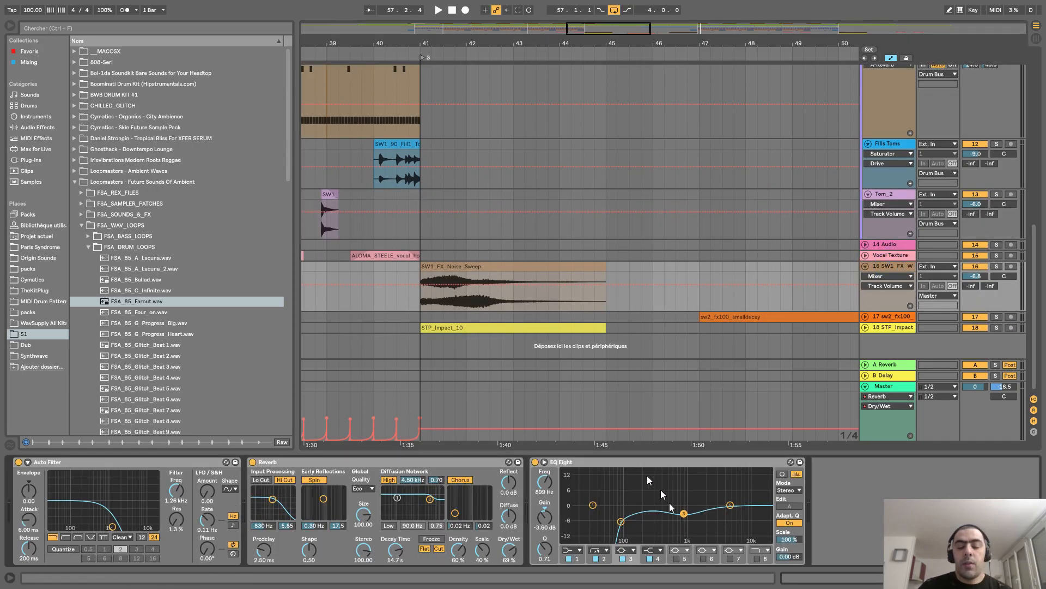
Step: Solo the SW1_FX track and listen to the noise sweep from bar 41 and the reverse snare before bar 57
left_click(996, 267)
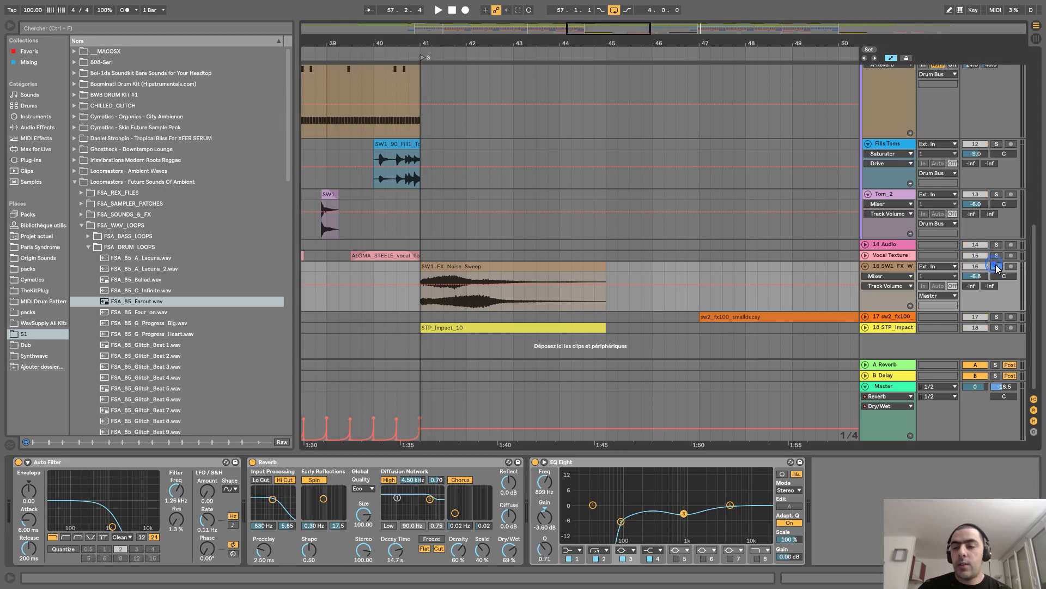
left_click(423, 58)
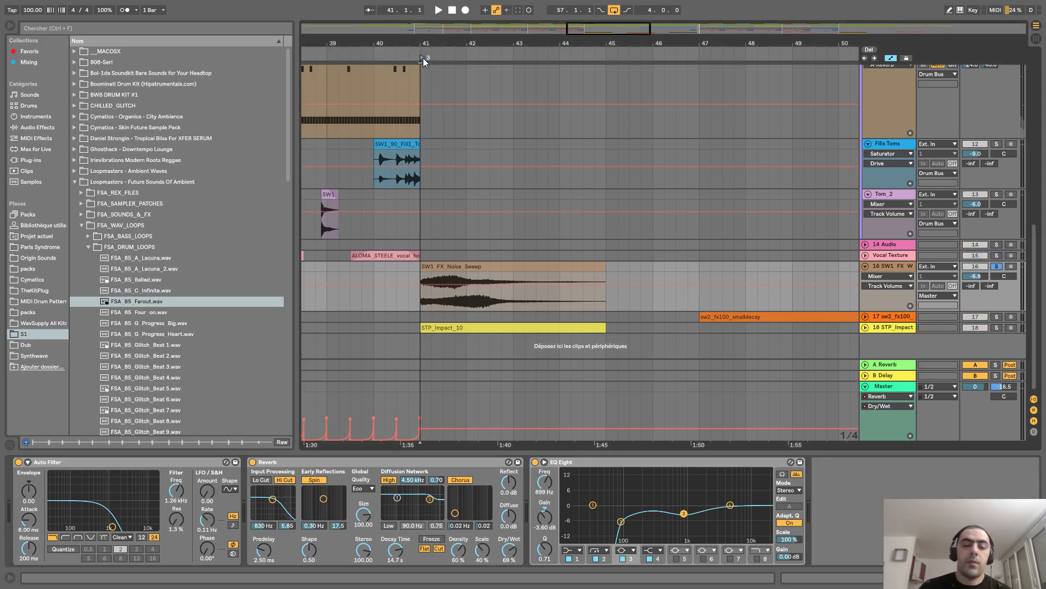
key("space")
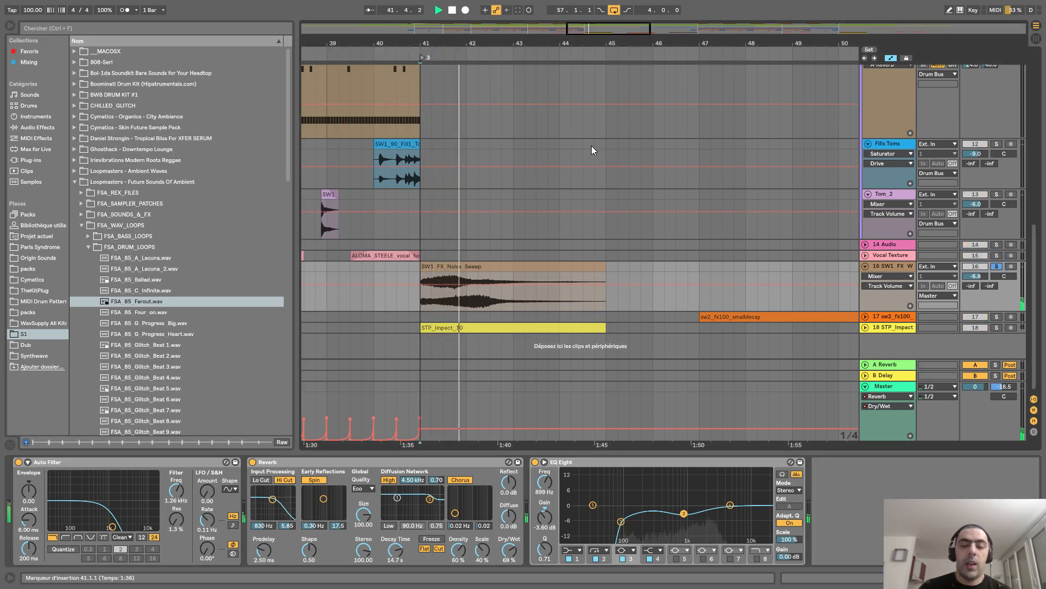
left_click_drag(603, 58, 603, 32)
left_click(708, 52)
left_click_drag(727, 41, 731, 84)
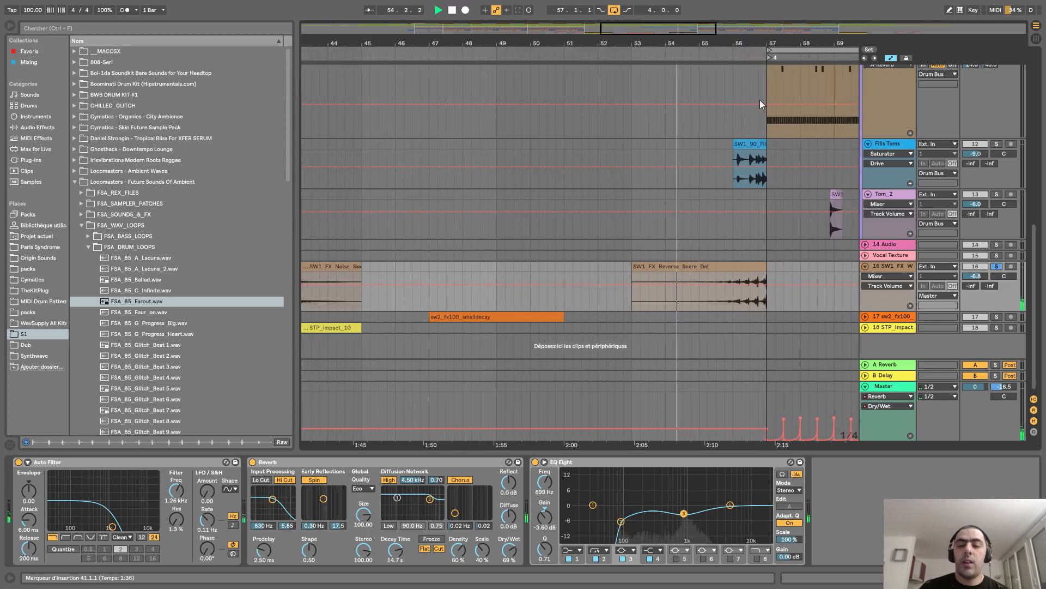
left_click_drag(774, 44, 696, 21)
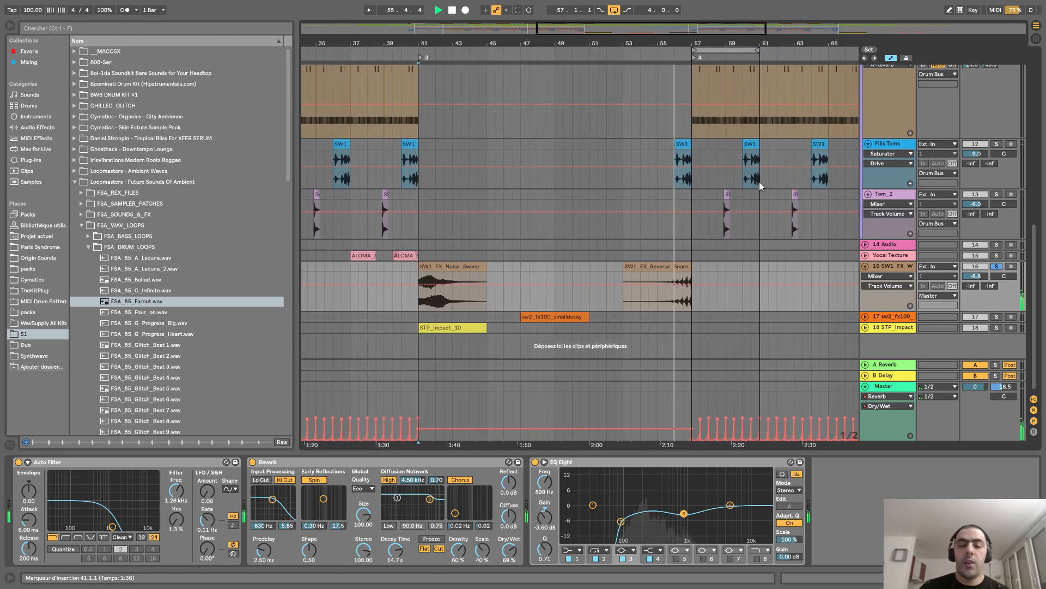
key("space")
Step: Unfold the sw2_fx100 track, listen to its smalldecay clip in solo from about bar 47 and show its EQ Eight
left_click(865, 316)
left_click(522, 52)
left_click(997, 317)
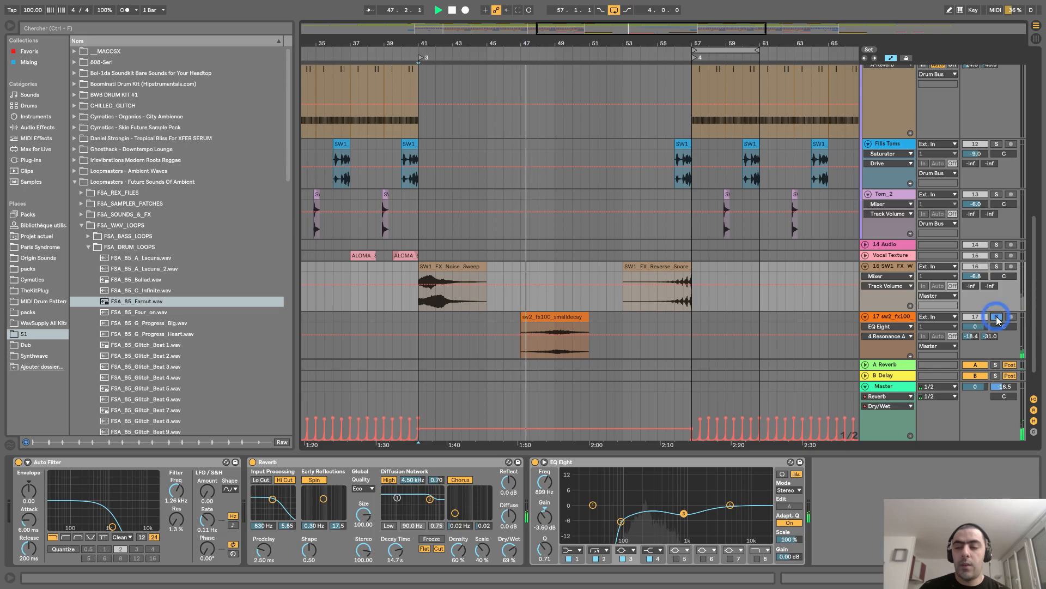
left_click(888, 319)
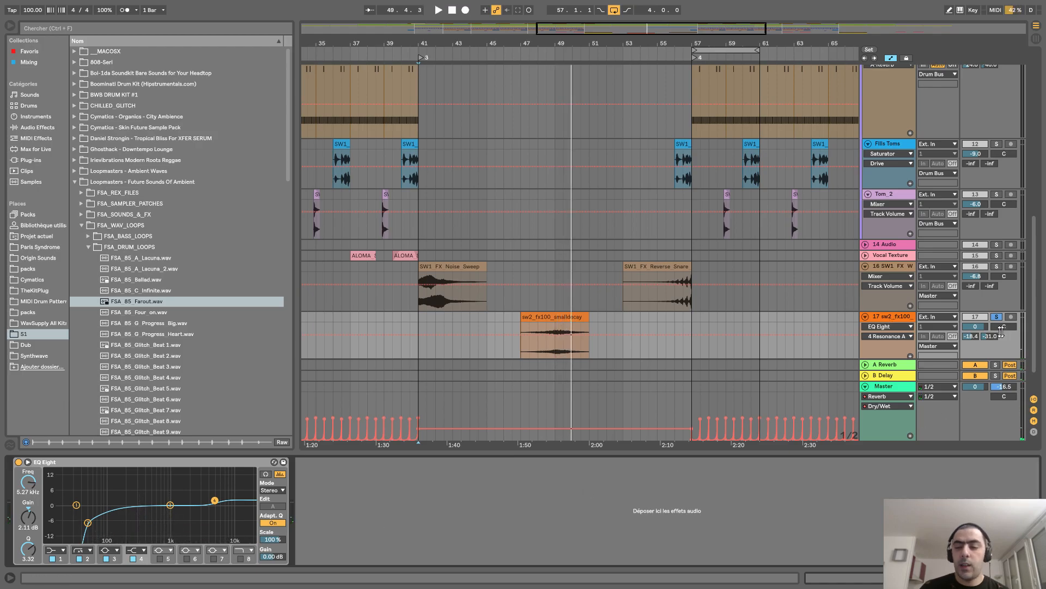
Step: Unfold the STP_Impact track, solo it to play the impact from bar 41, and unsolo it to hear it with the other tracks
scroll(918, 316, "down", 2)
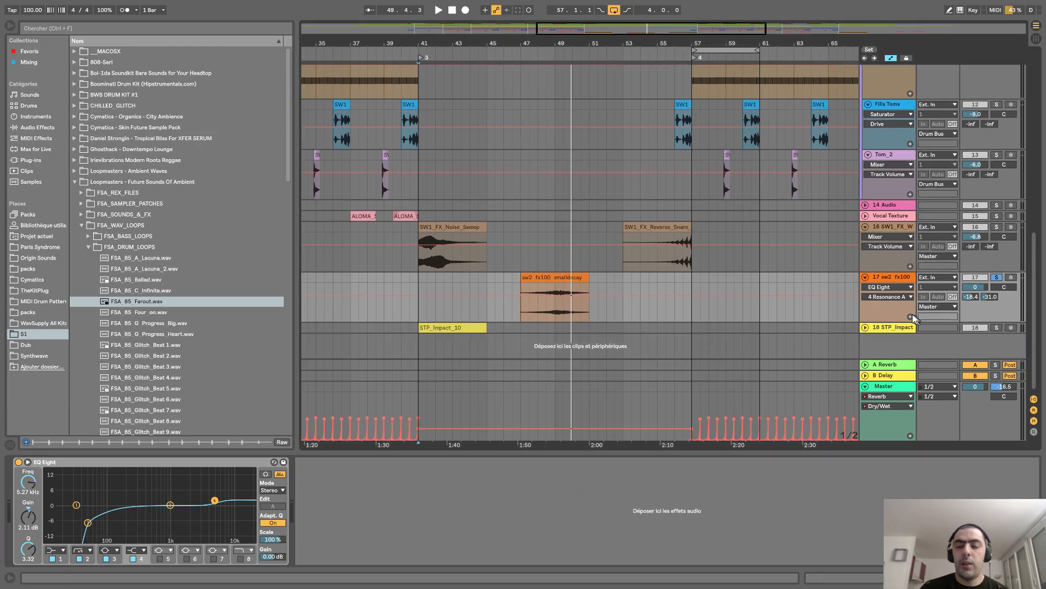
left_click(865, 328)
left_click(884, 327)
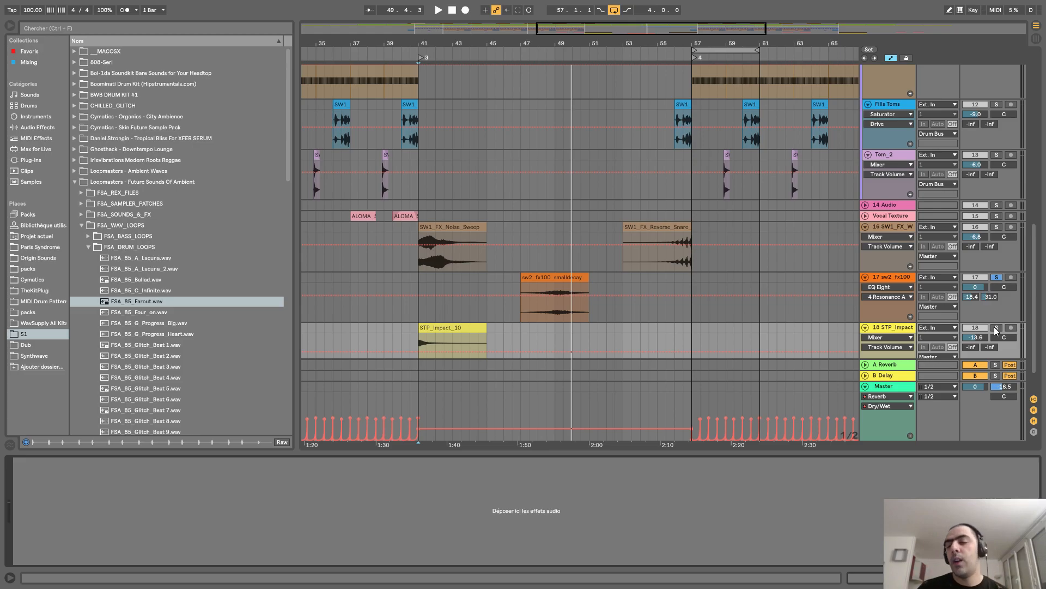
left_click(995, 327)
key("space")
left_click(995, 329)
key("space")
key("space")
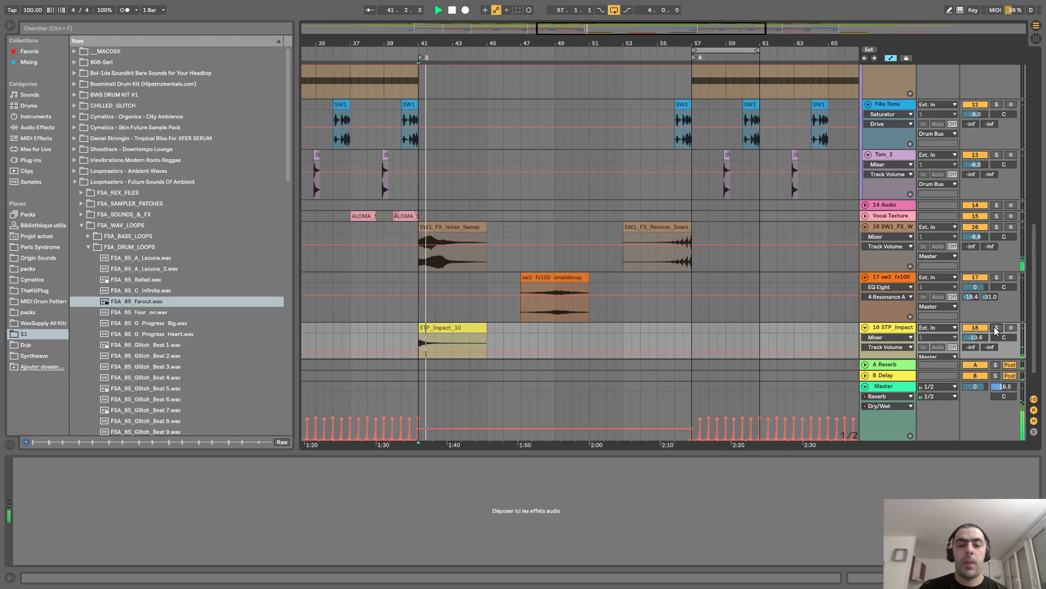
Step: Unfold the Arpeggiator and Cymatics Rev tracks across the whole arrangement and show the EQ Eight on Cymatics Rev
scroll(682, 177, "up", 10)
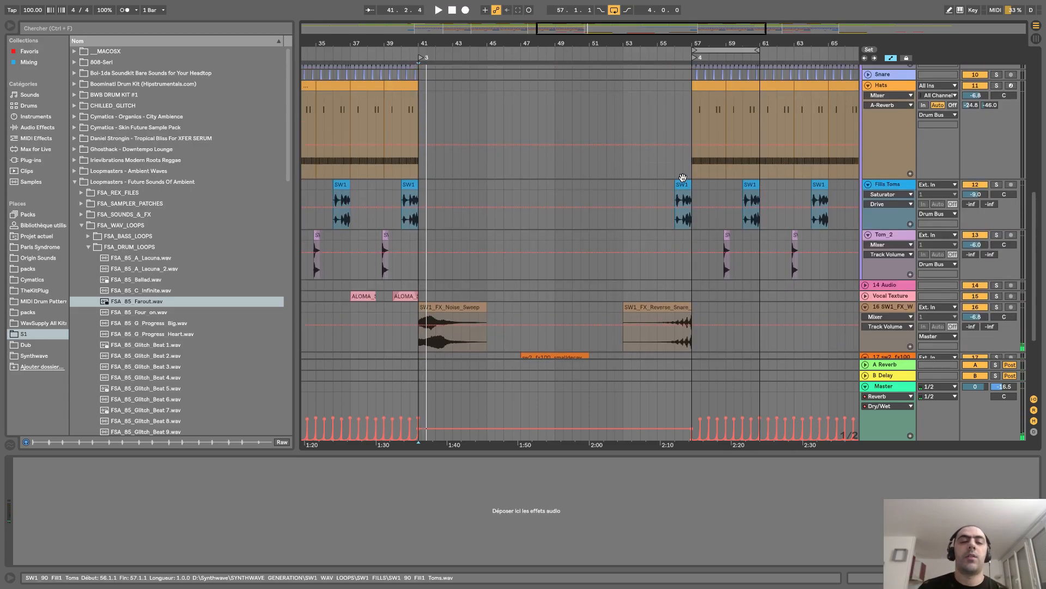
scroll(681, 179, "up", 3)
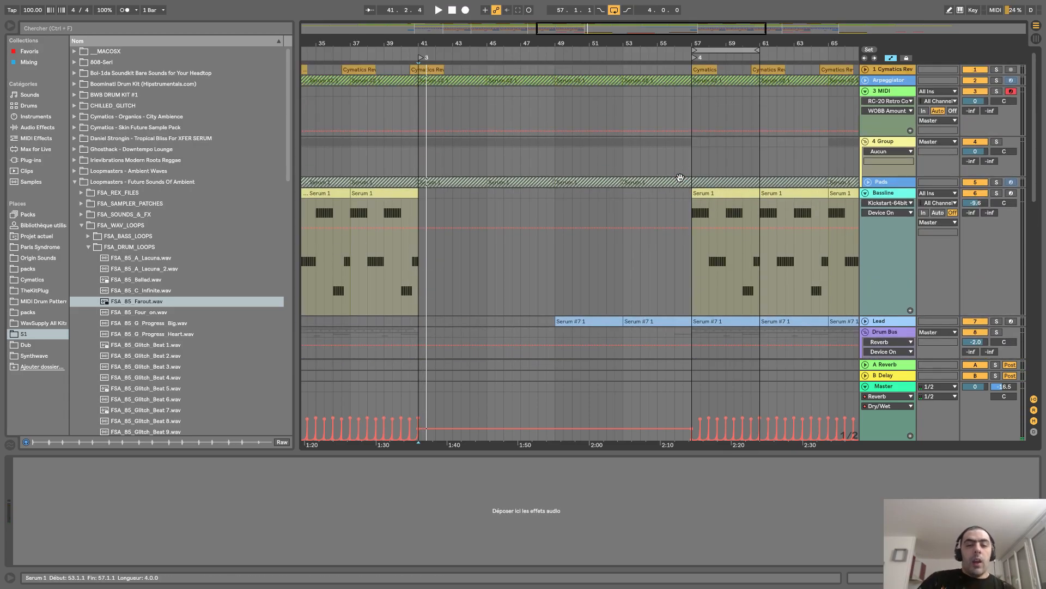
left_click(866, 80)
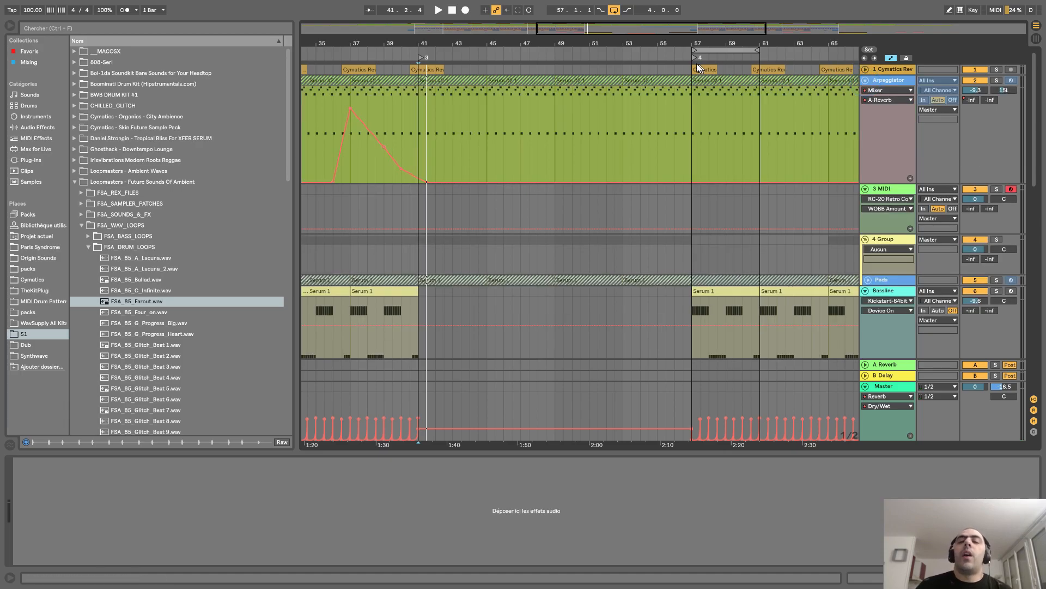
key("minus")
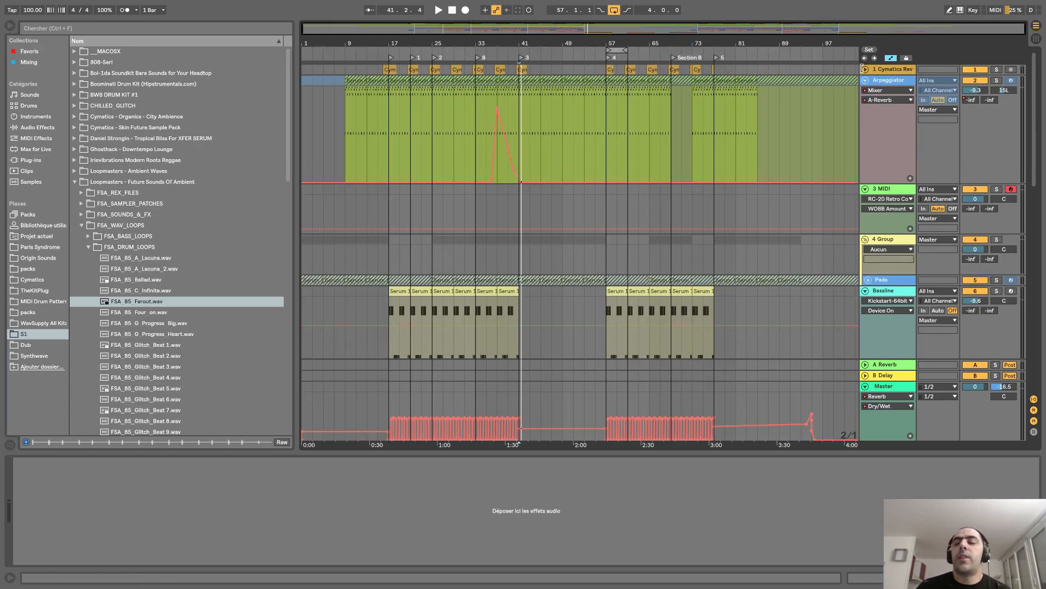
left_click(864, 69)
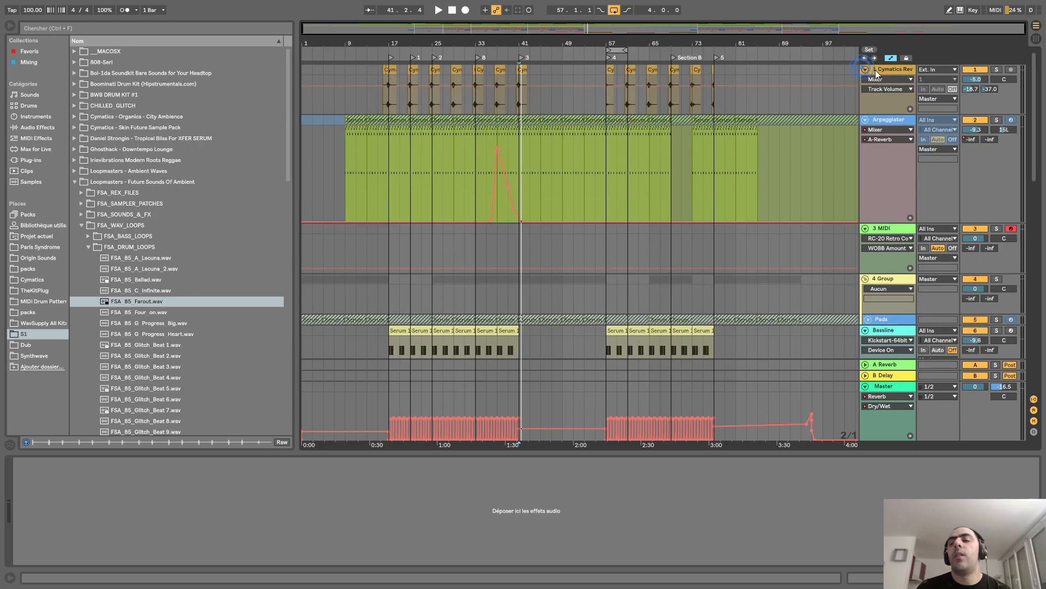
left_click(883, 70)
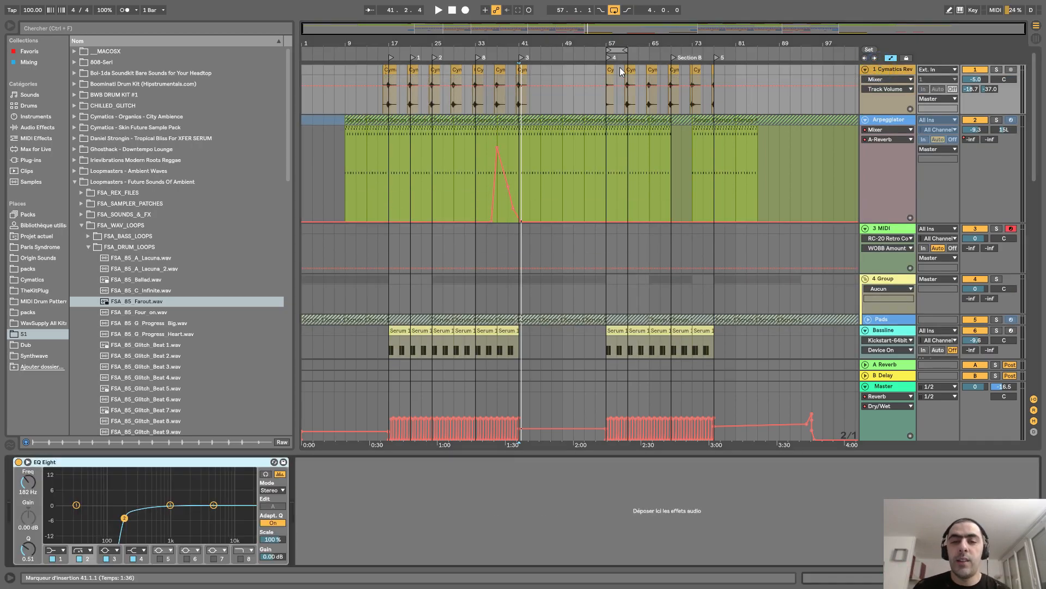
mouse_move(611, 41)
left_mouse_down()
mouse_move(611, 59)
mouse_move(611, 40)
left_mouse_up()
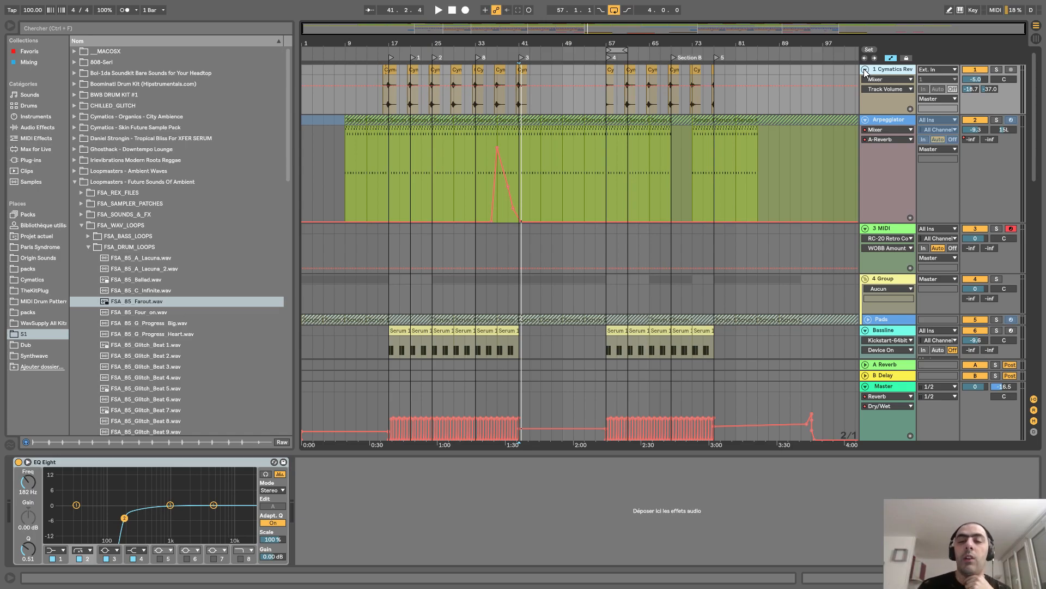
Step: Unfold the Vocal Texture track around its Section B clips and show its effects chain
scroll(835, 151, "down", 10)
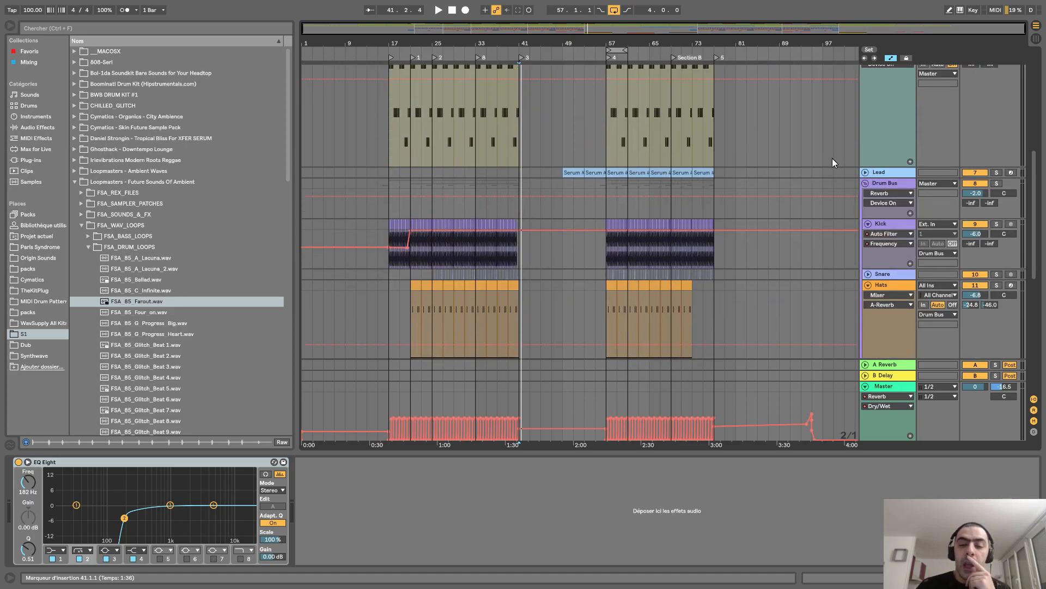
scroll(823, 157, "down", 8)
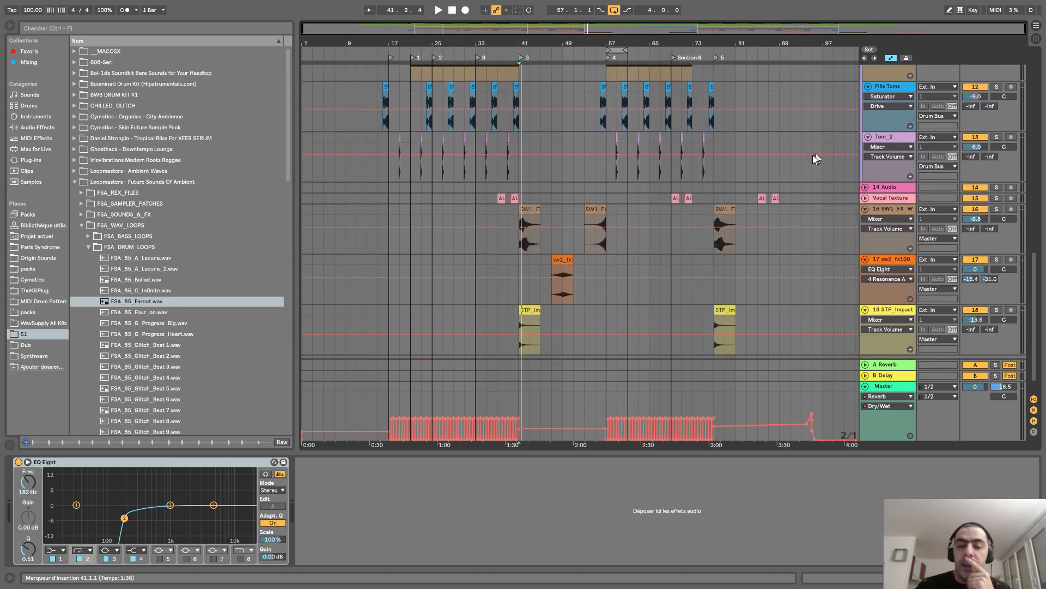
left_click_drag(703, 51, 708, 214)
left_click(865, 177)
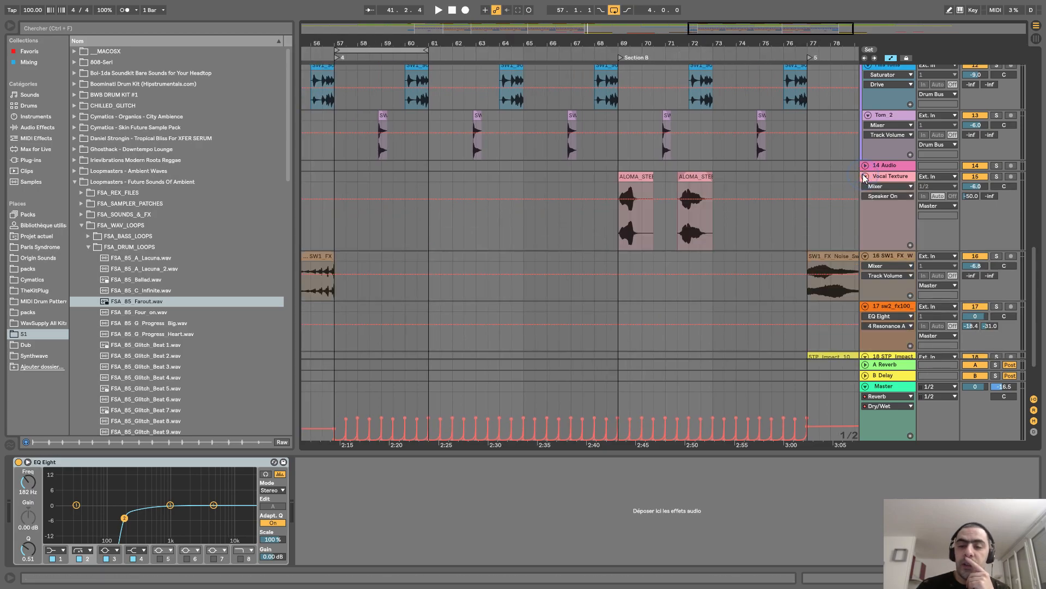
mouse_move(671, 43)
left_mouse_down()
mouse_move(670, 21)
mouse_move(667, 38)
left_mouse_up()
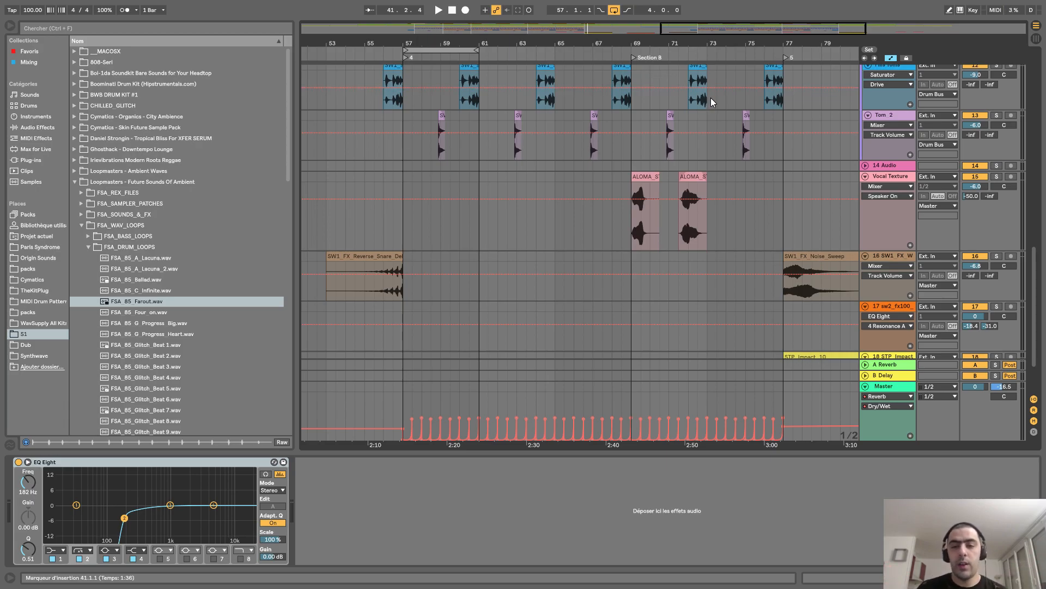
left_click(893, 176)
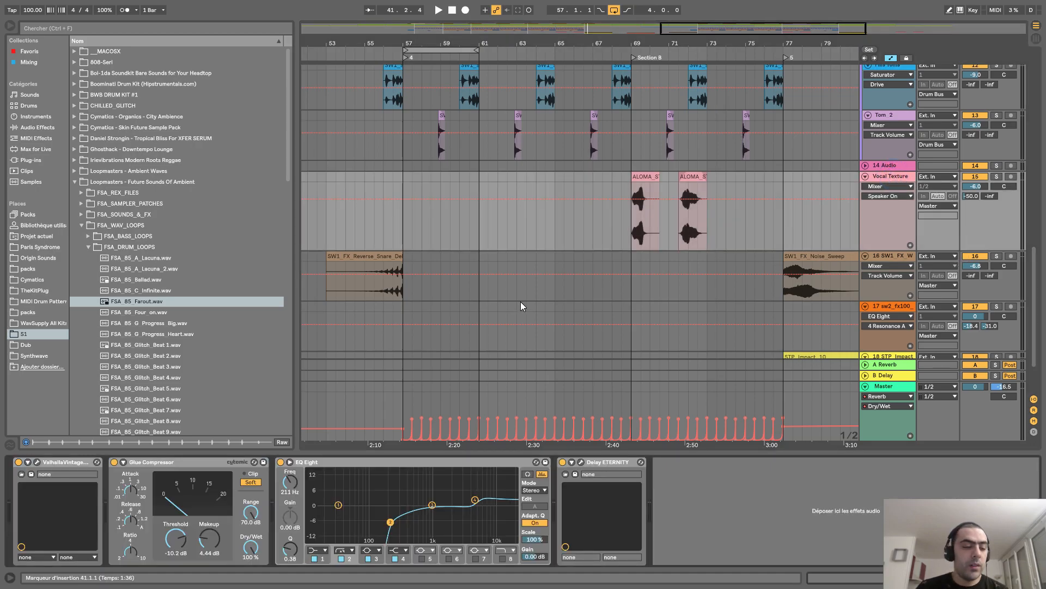
Step: Examine the ValhallaVintageVerb settings on the Vocal Texture track, close that plug-in window and open the Delay ETERNITY interface
left_click(37, 462)
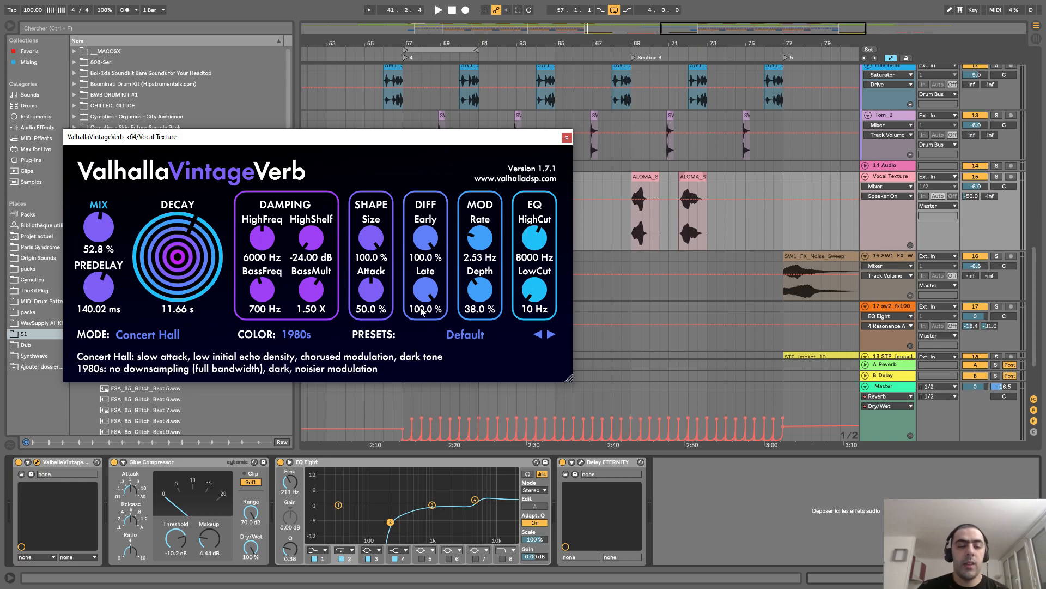
left_click(567, 137)
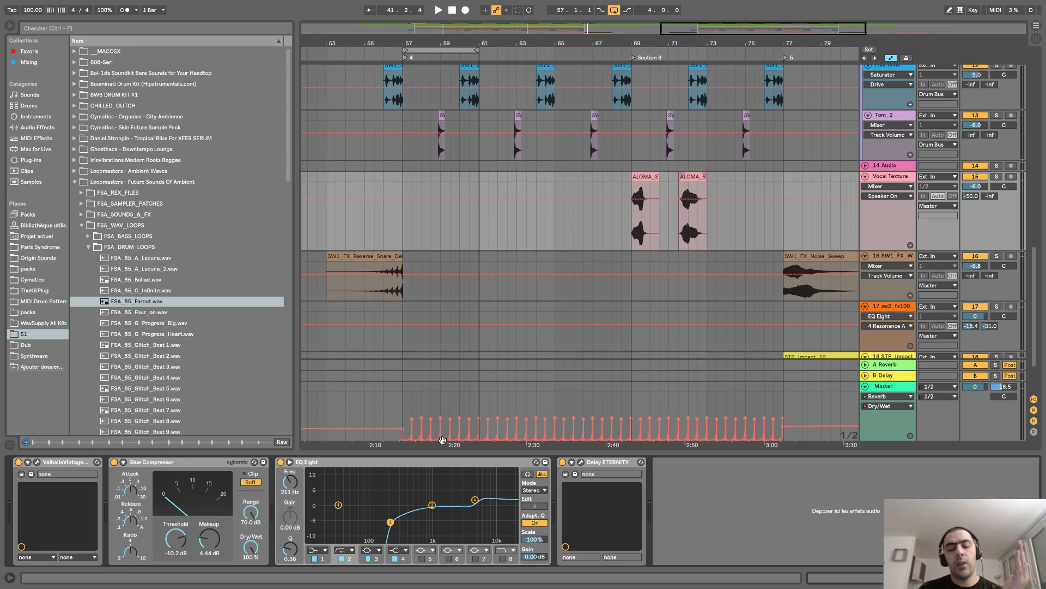
left_click(581, 462)
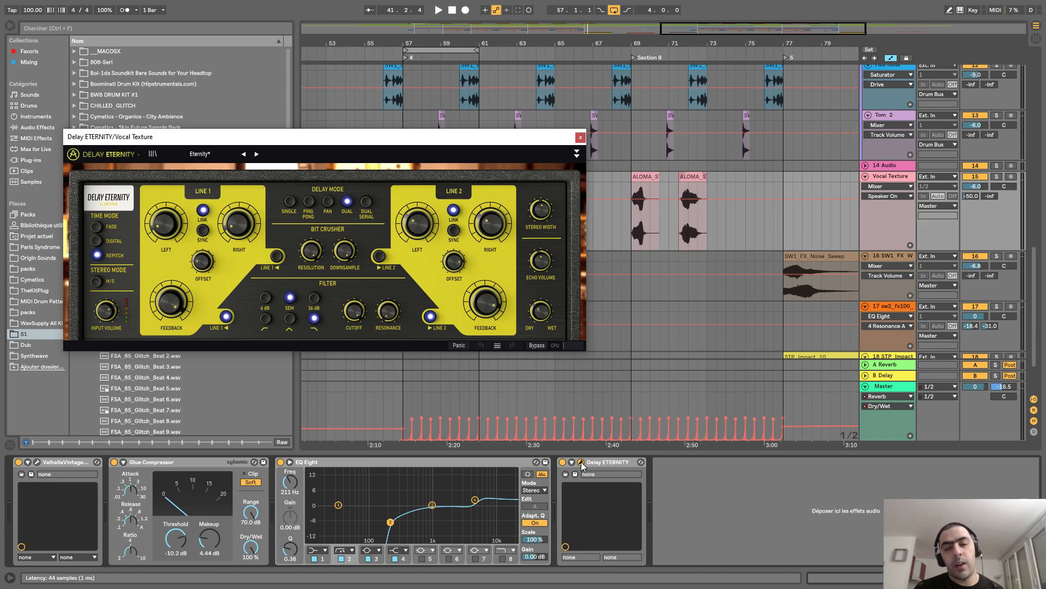
Step: Close the Delay ETERNITY window, solo the Vocal Texture track and play its first vocal clip from the Section B locator
left_click(580, 137)
left_click(995, 177)
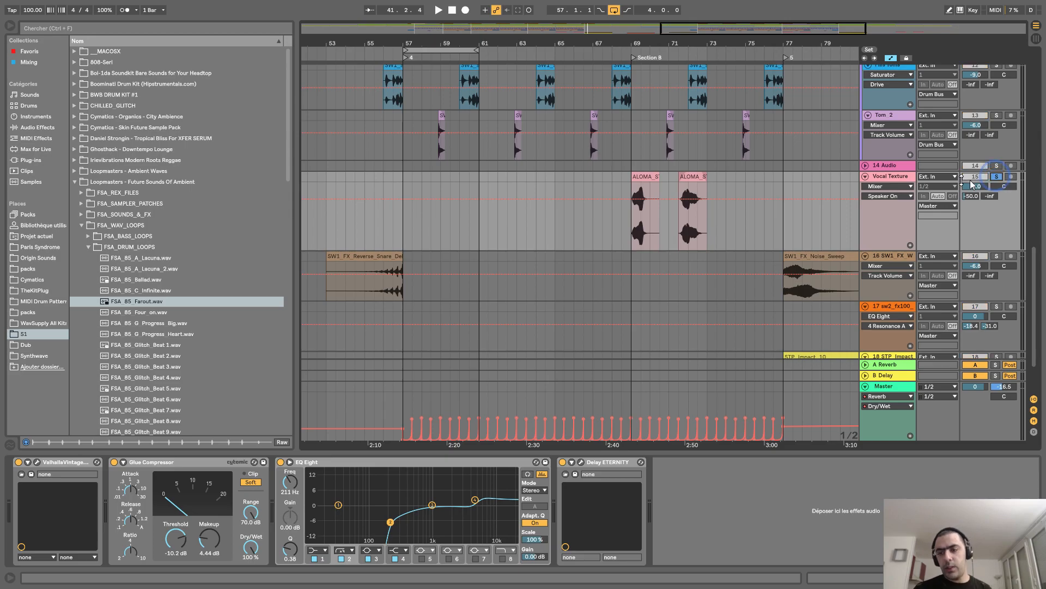
left_click_drag(645, 41, 637, 45)
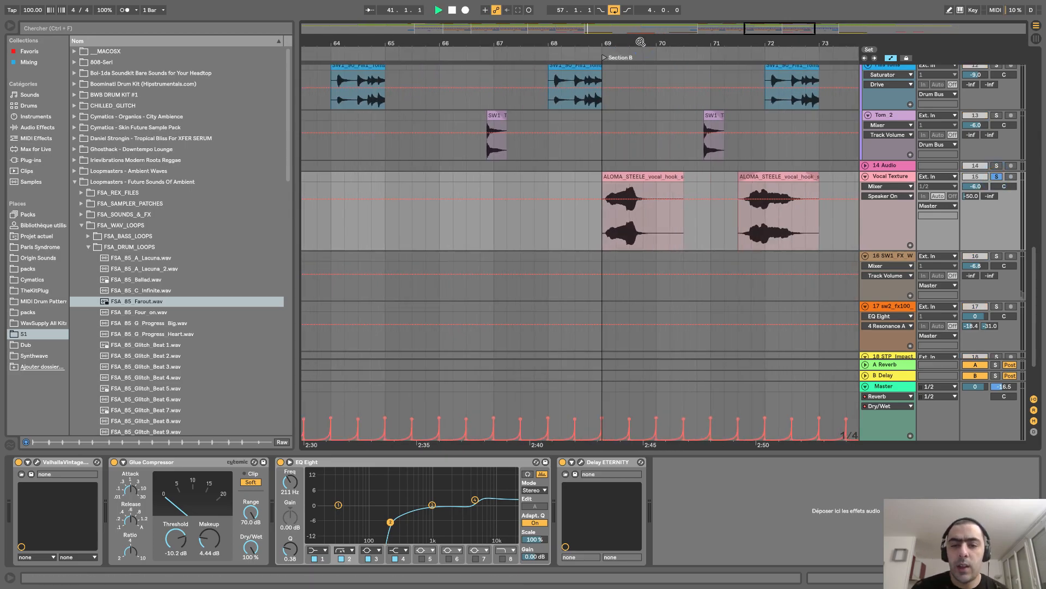
double_click(610, 56)
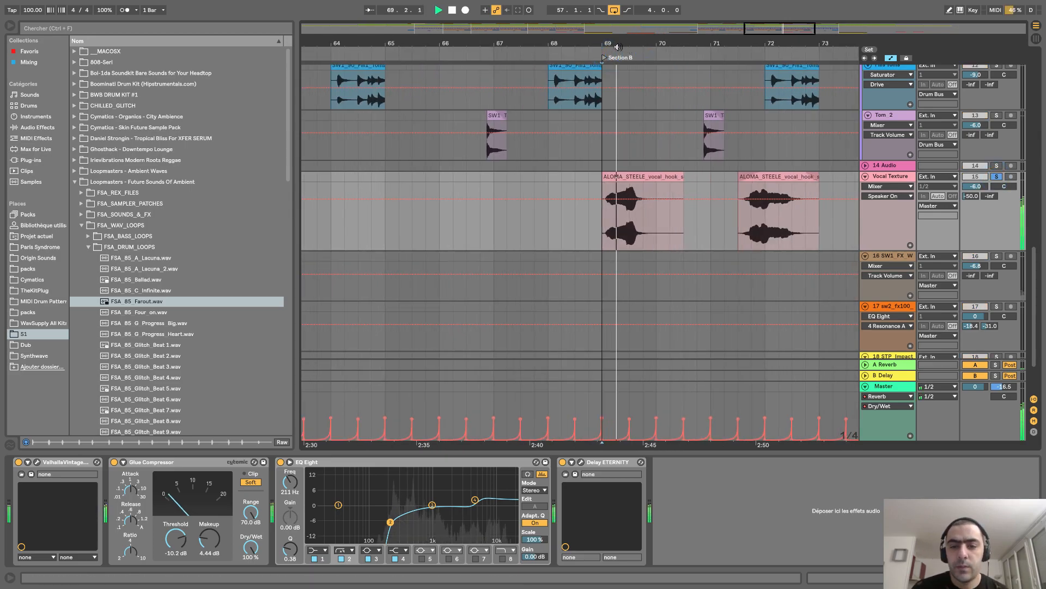
left_click_drag(622, 46, 550, 46)
key("space")
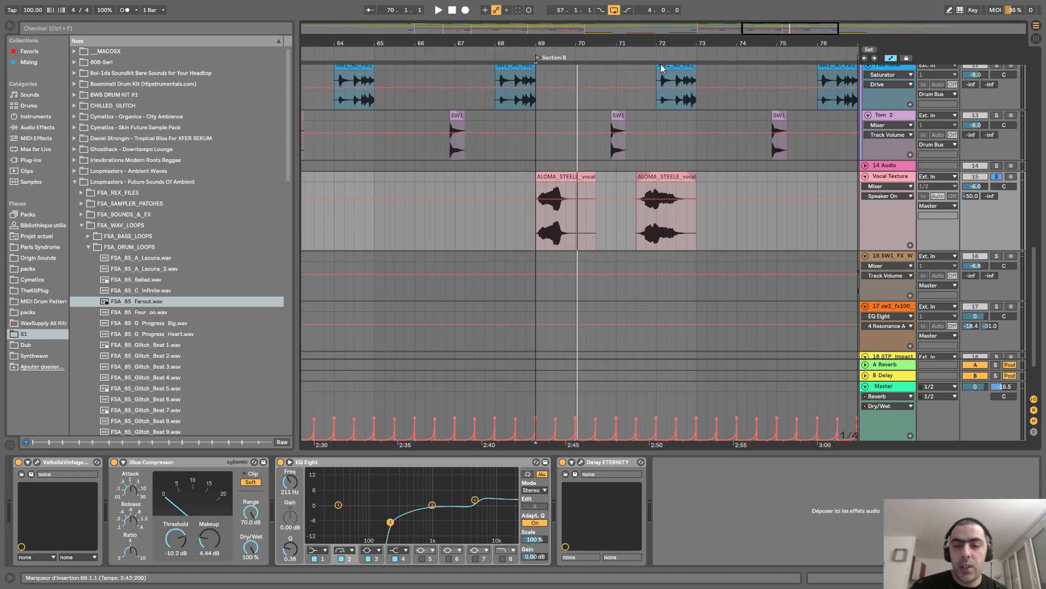
Step: Play the second Section B vocal clip from bar 71 with Vocal Texture still soloed, then stop playback
left_click(631, 54)
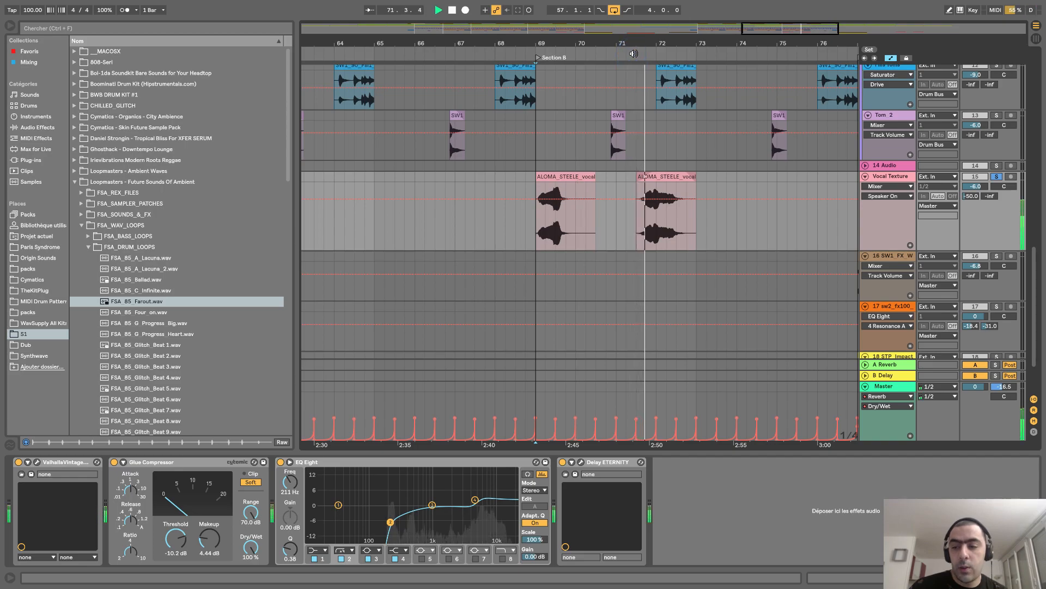
scroll(637, 53, "down", 5)
key("space")
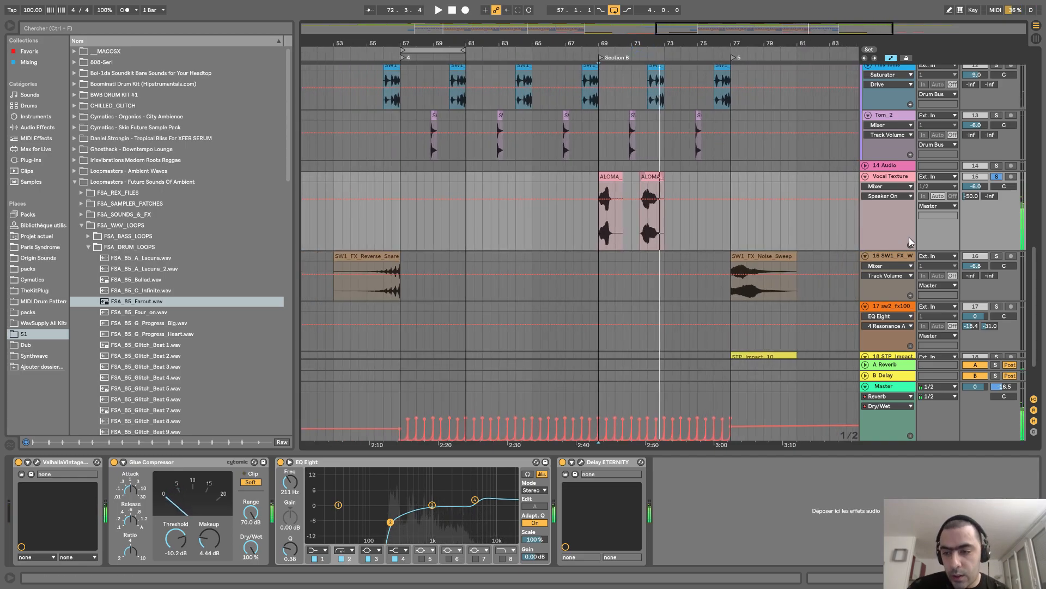
Step: Unsolo the Vocal Texture track and play Section B from bar 69 to hear the vocals with the other tracks
left_click(997, 177)
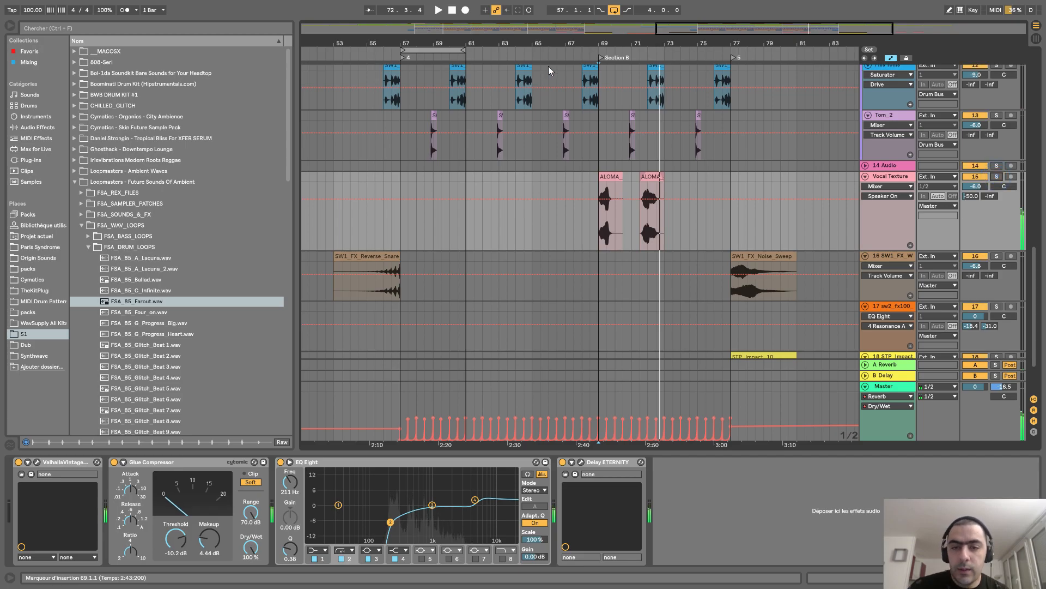
left_click(601, 58)
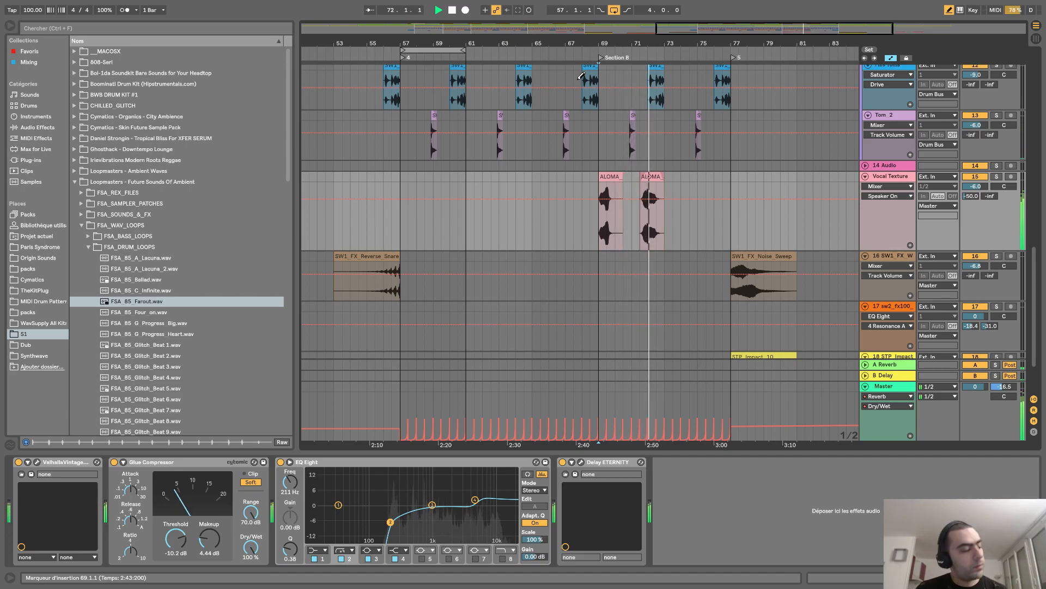
key("space")
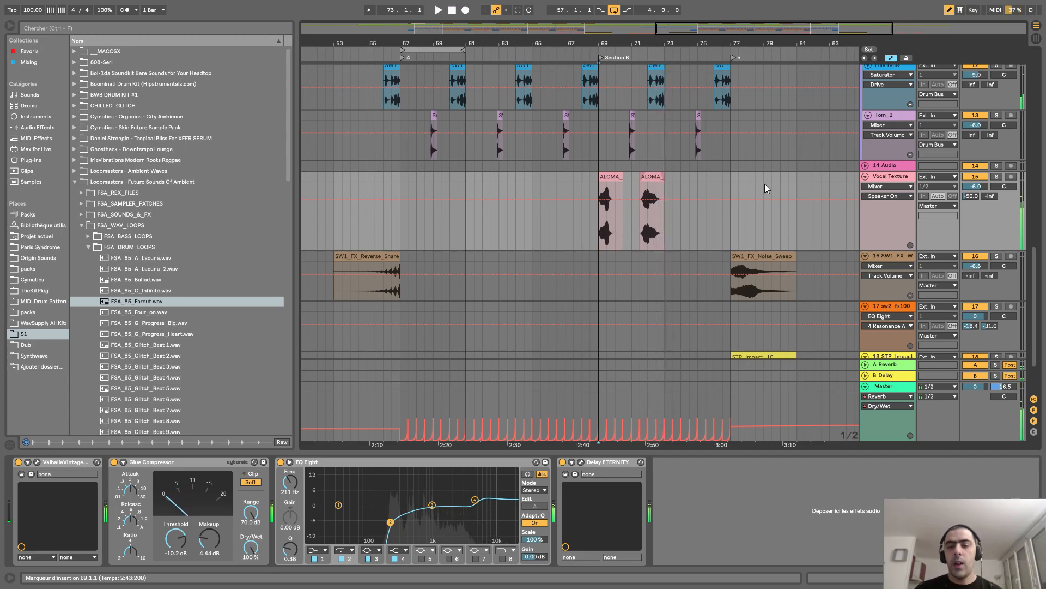
Step: Fold the Vocal Texture, sw2_fx100, STP_Impact, Tom_2, Fills Toms and Hats tracks, showing the whole arrangement
left_click(866, 176)
left_click_drag(713, 46, 711, 9)
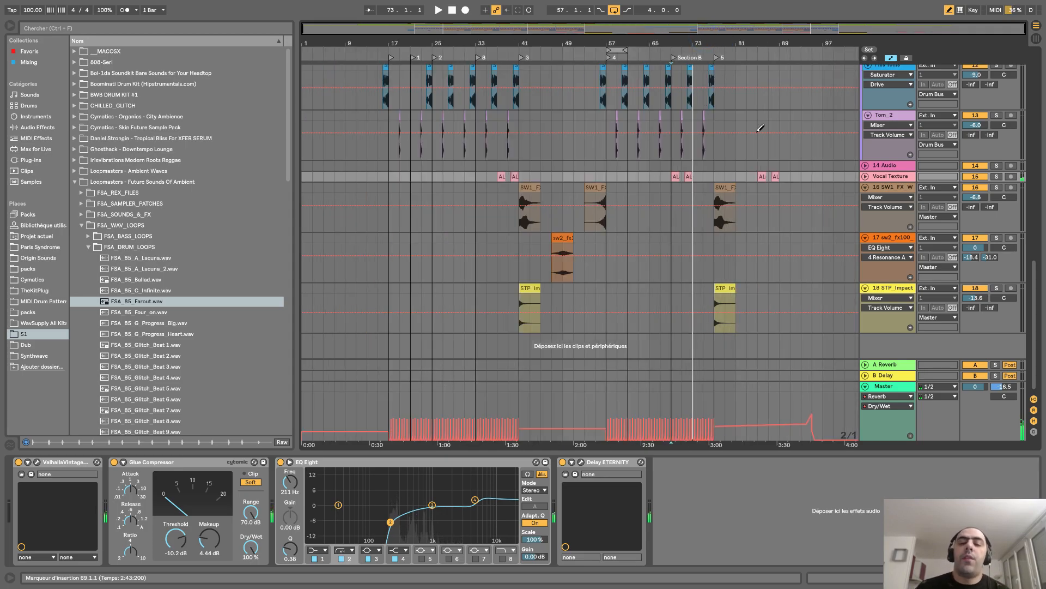
left_click(865, 239)
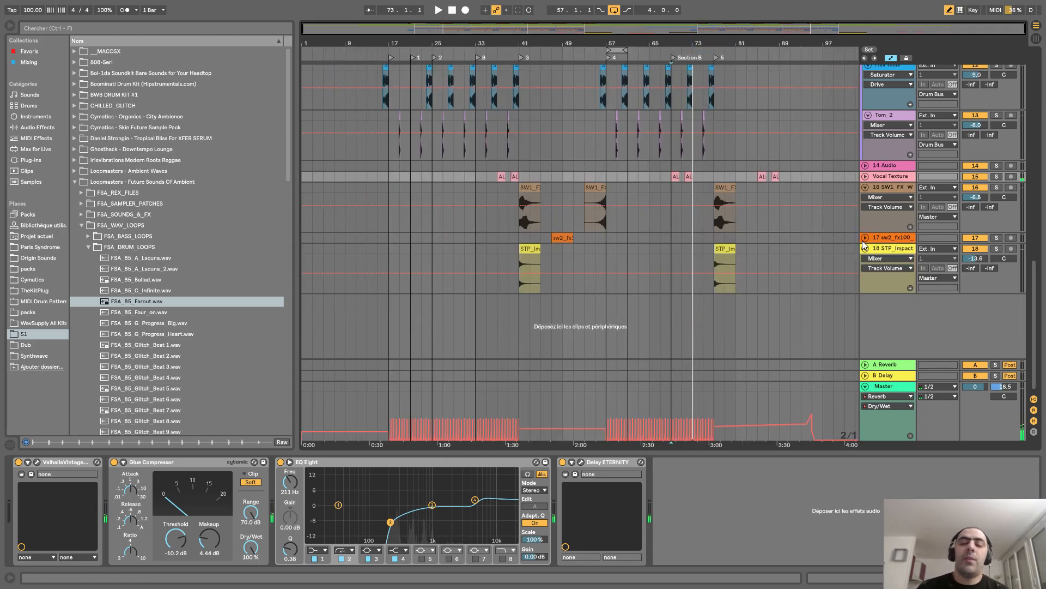
scroll(867, 256, "up", 2)
left_click(865, 283)
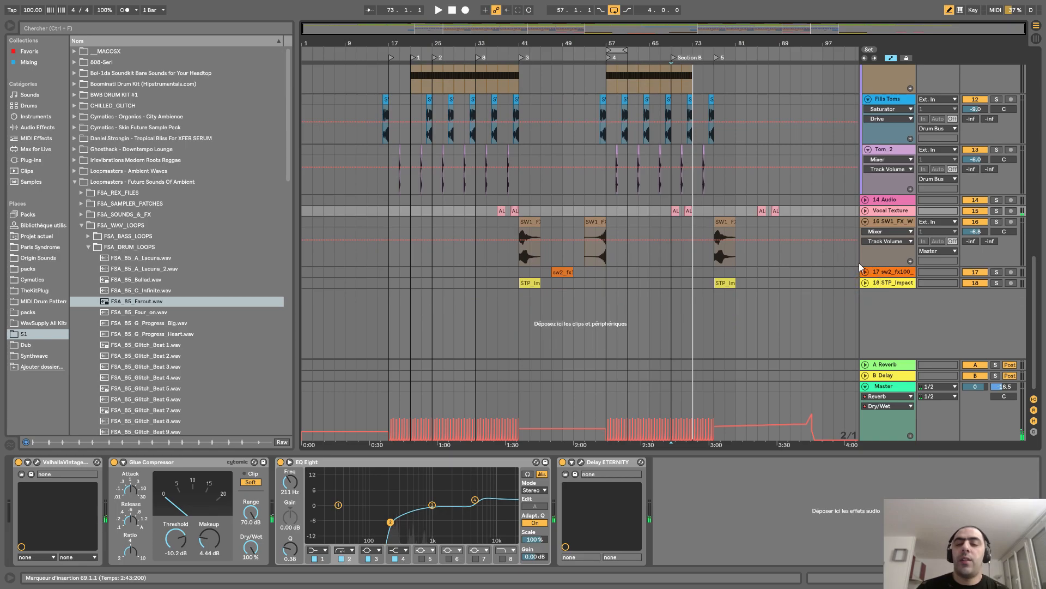
left_click(868, 150)
scroll(867, 158, "up", 5)
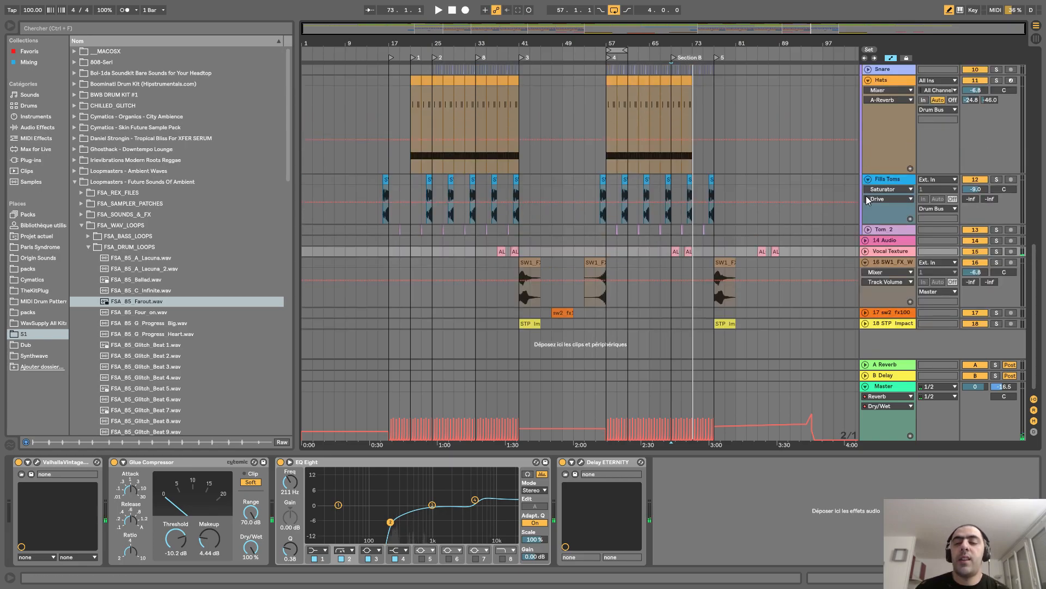
left_click(868, 178)
scroll(872, 166, "up", 5)
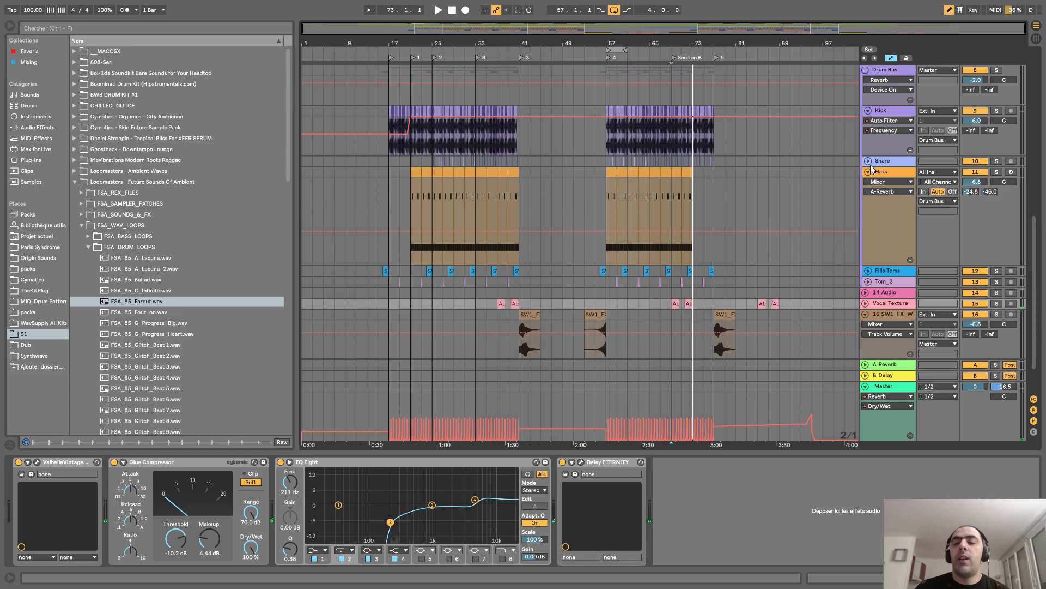
left_click(867, 172)
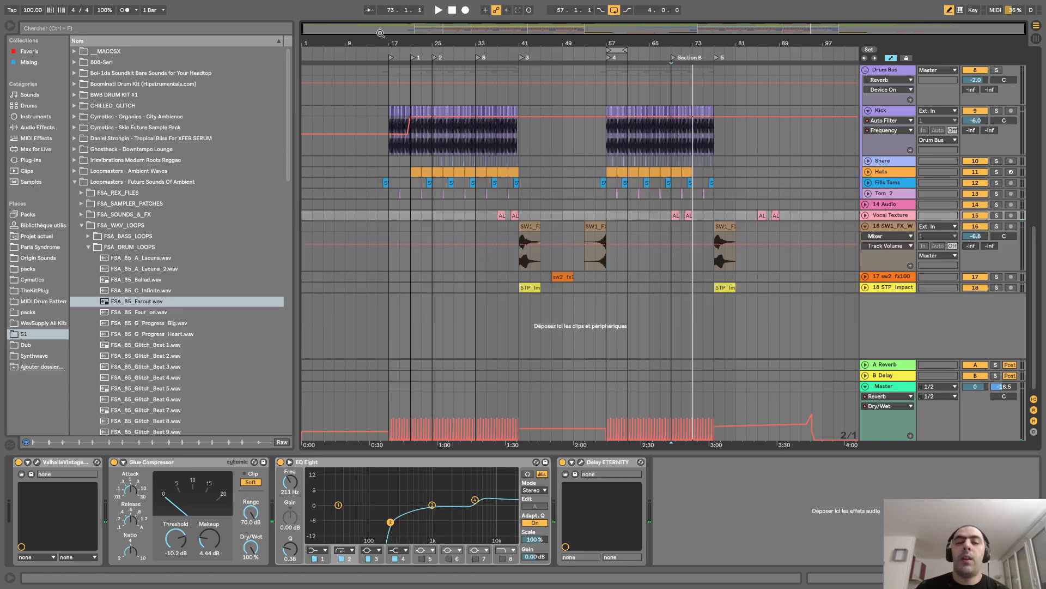
Step: Play the song from its start and unfold the Pads track to show its clips and device chain
left_click_drag(389, 37, 403, 41)
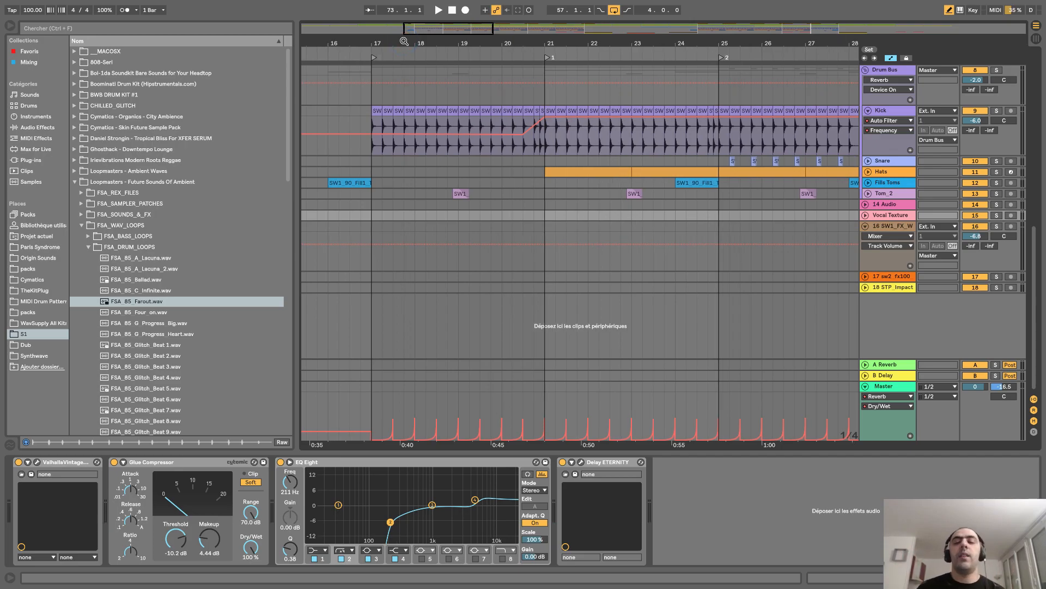
left_click_drag(407, 42, 410, 40)
scroll(416, 131, "up", 5)
scroll(416, 131, "up", 4)
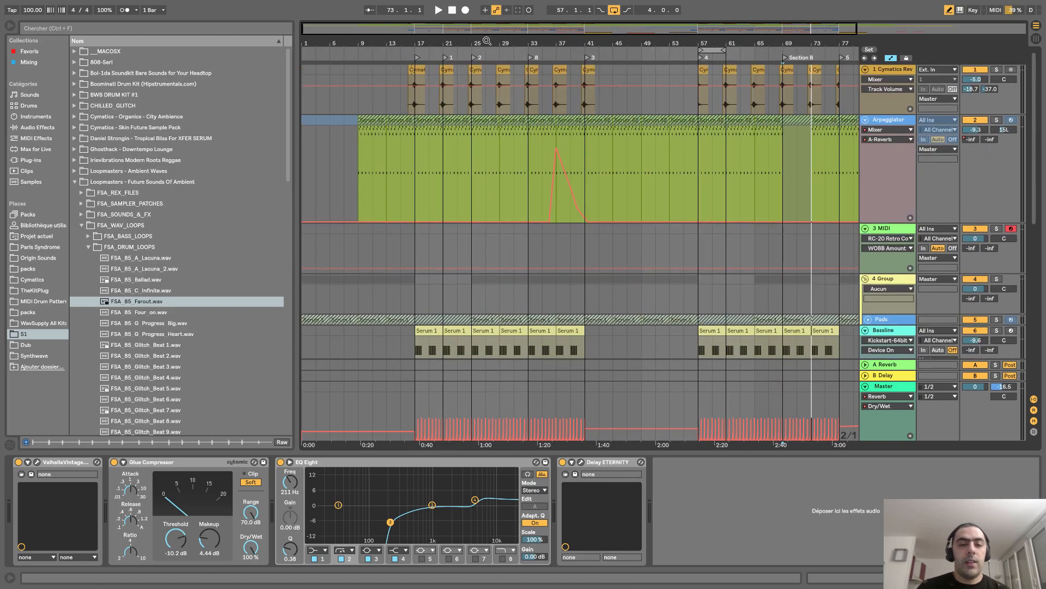
left_click(448, 11)
left_click(439, 9)
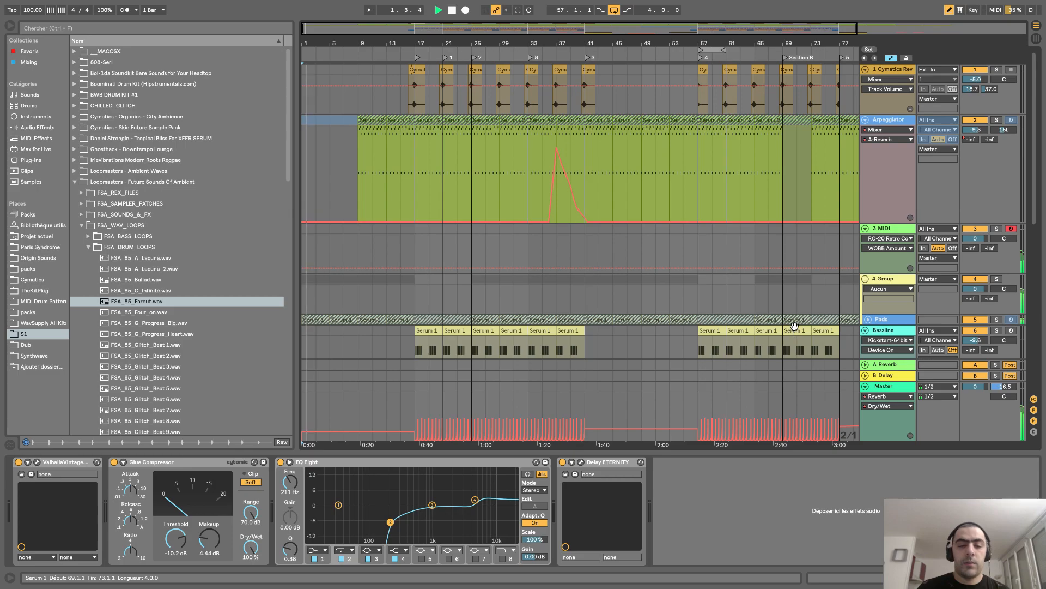
left_click(871, 320)
left_click(884, 321)
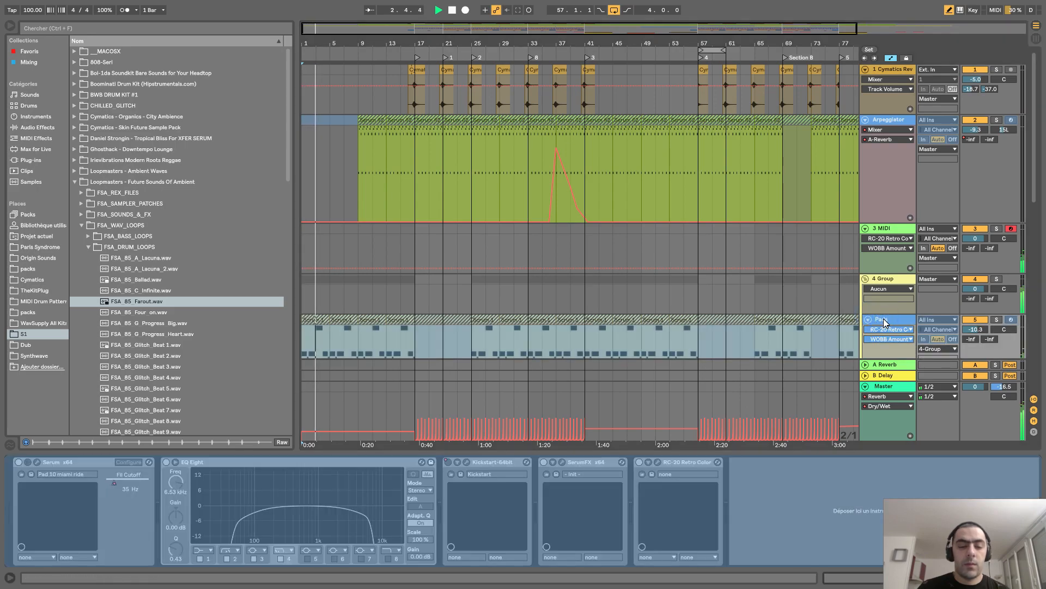
Step: Show the Serum filter cutoff automation on the Pads track and examine its curve over the intro
left_click(889, 259)
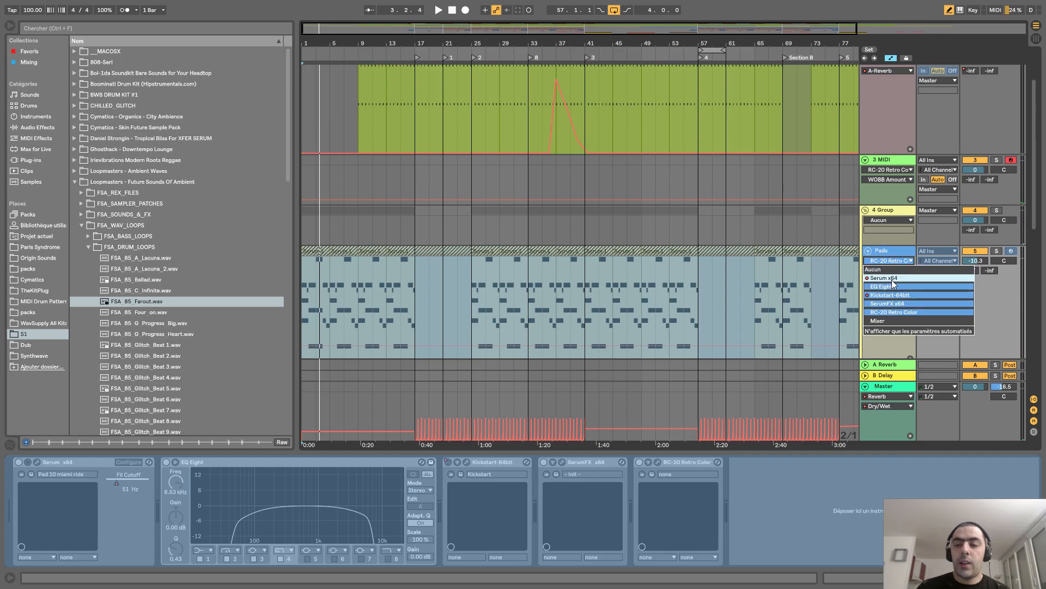
left_click(892, 278)
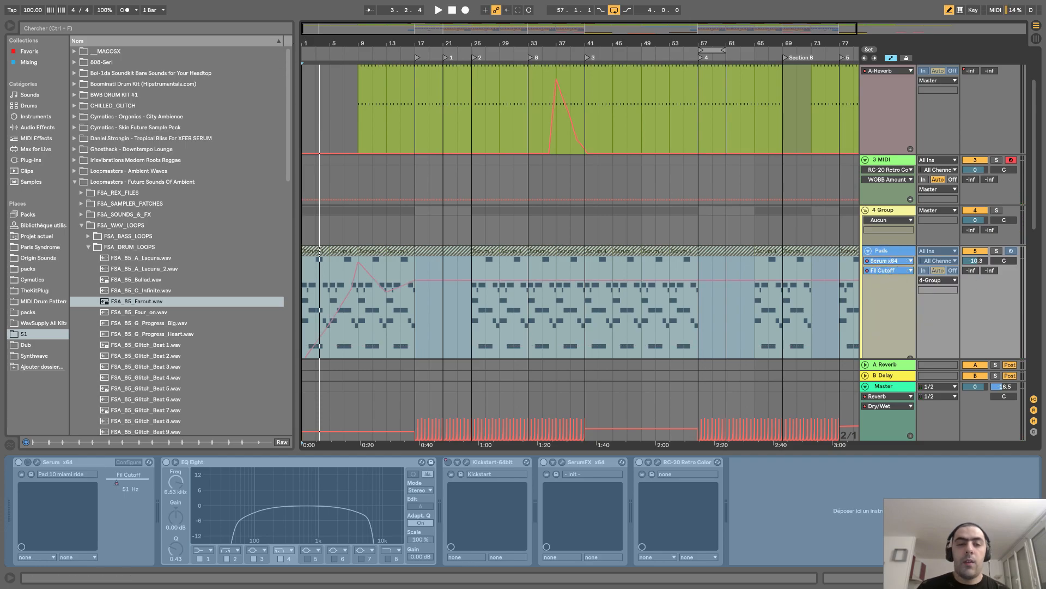
left_click_drag(307, 43, 307, 98)
scroll(430, 280, "down", 3)
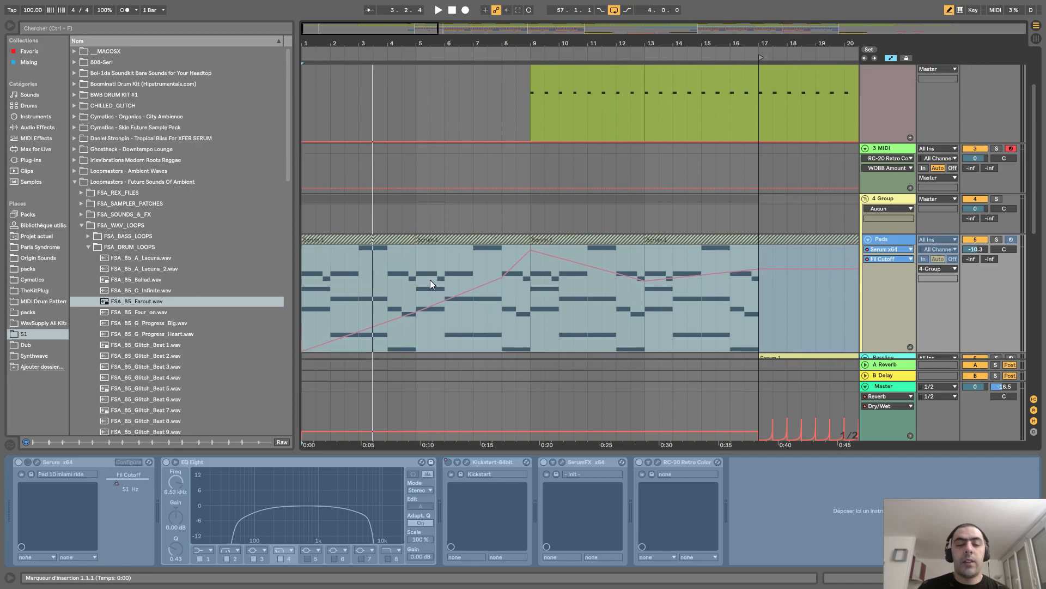
scroll(329, 221, "up", 3)
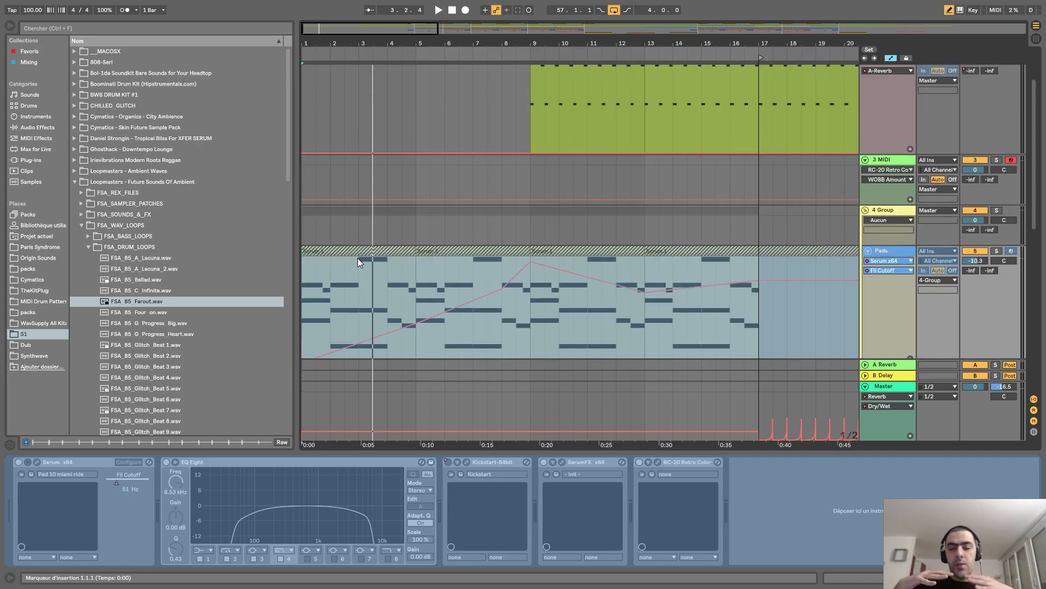
scroll(451, 147, "up", 3)
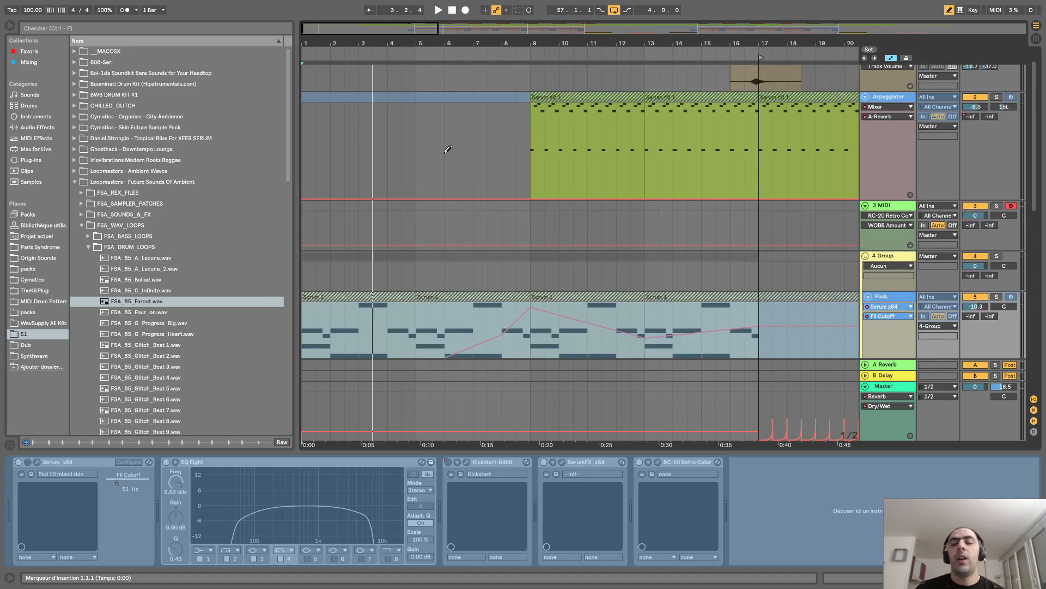
Step: Show the Serum filter cutoff automation on the Arpeggiator track and examine its curve across the arrangement
left_click(880, 130)
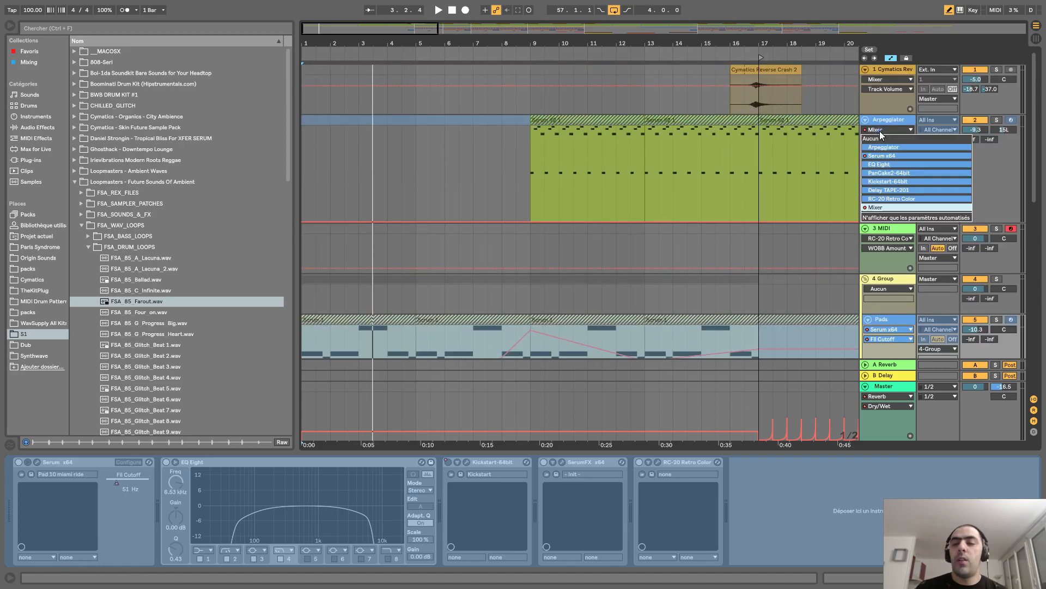
left_click(884, 156)
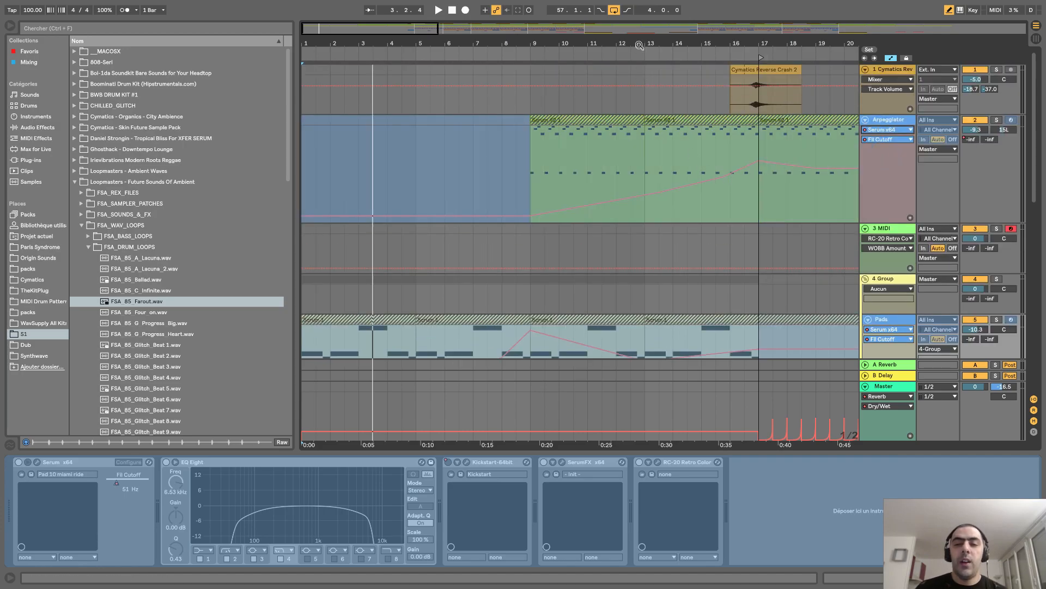
left_click_drag(639, 44, 642, 39)
scroll(368, 119, "down", 4)
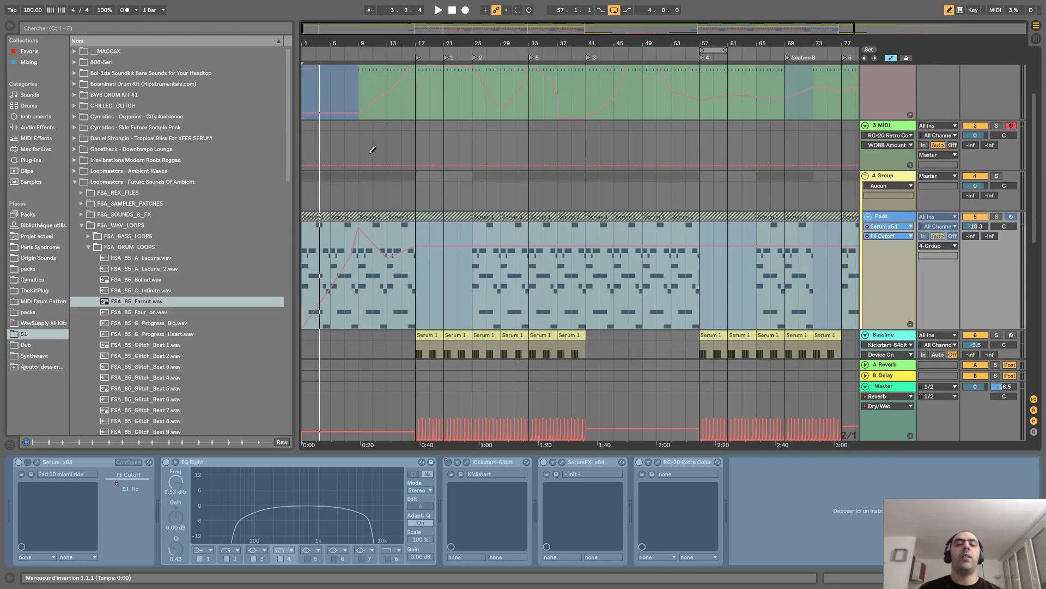
Step: Hide the browser and enlarge the arrangement around bars 10 to 42
left_click(10, 25)
left_click_drag(103, 43, 109, 41)
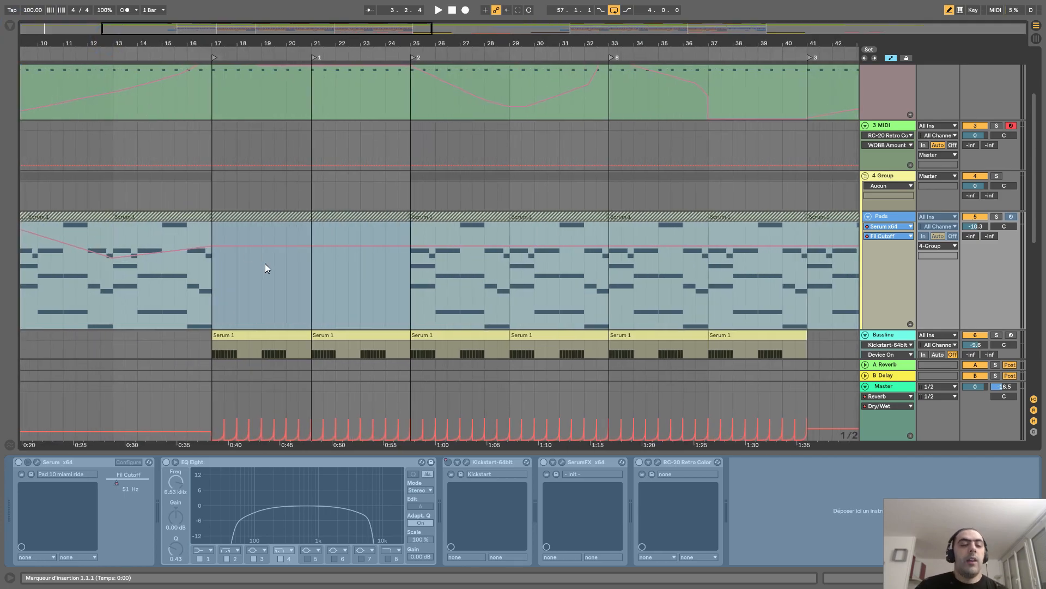
scroll(267, 256, "down", 5)
scroll(270, 254, "up", 10)
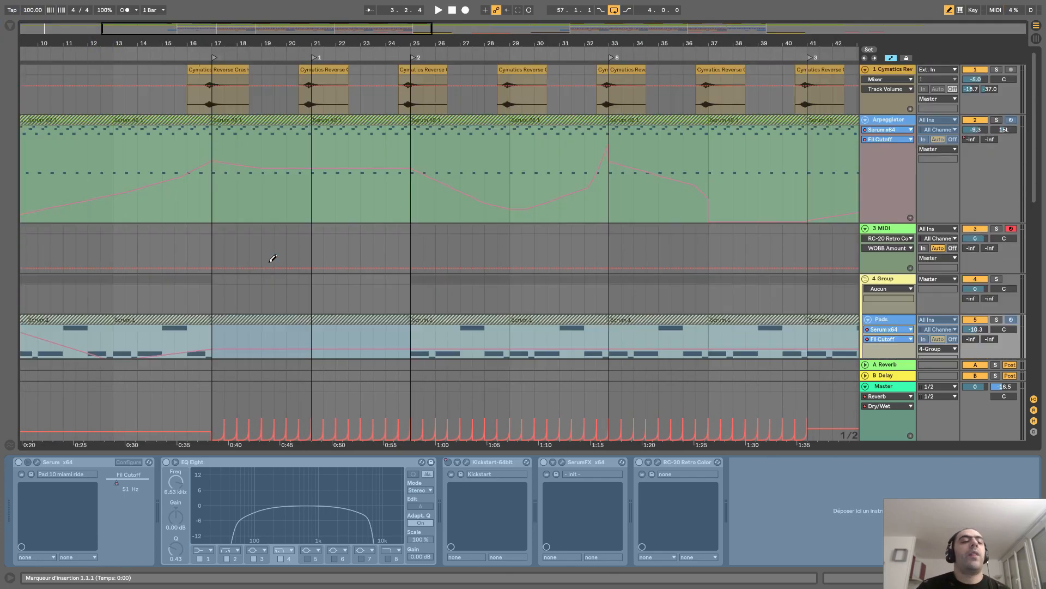
Step: Rename the unnamed locator at bar 17 as "Bass+Kick iN"
right_click(215, 55)
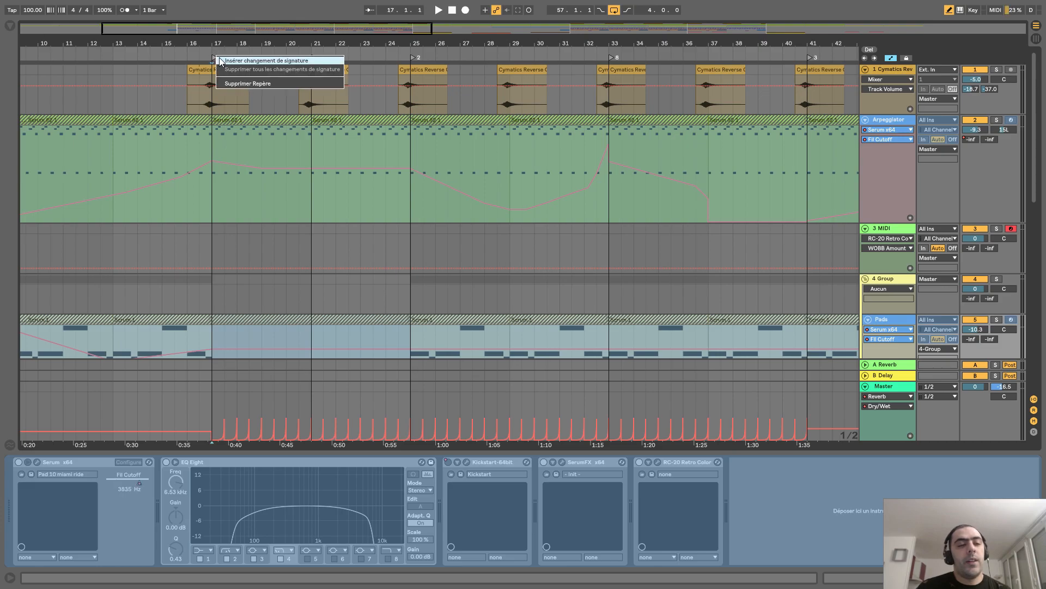
left_click(211, 50)
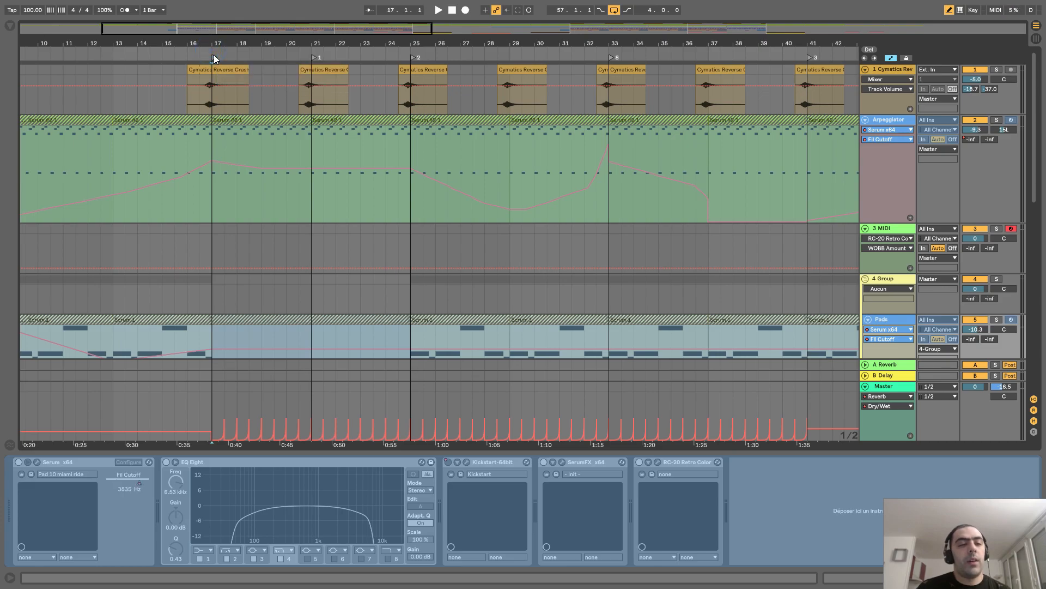
right_click(215, 56)
left_click(237, 70)
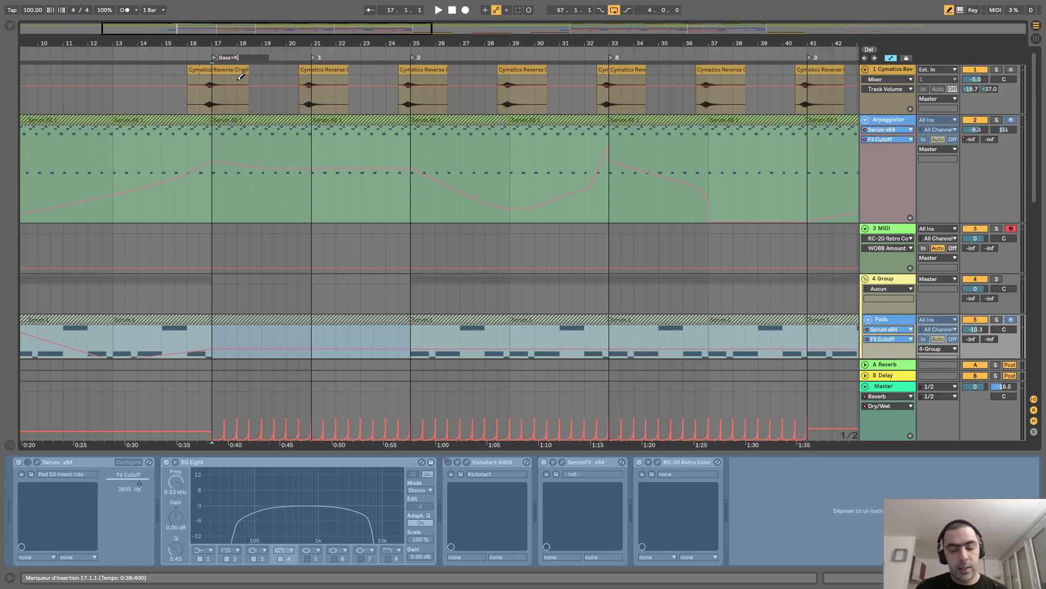
key("Return")
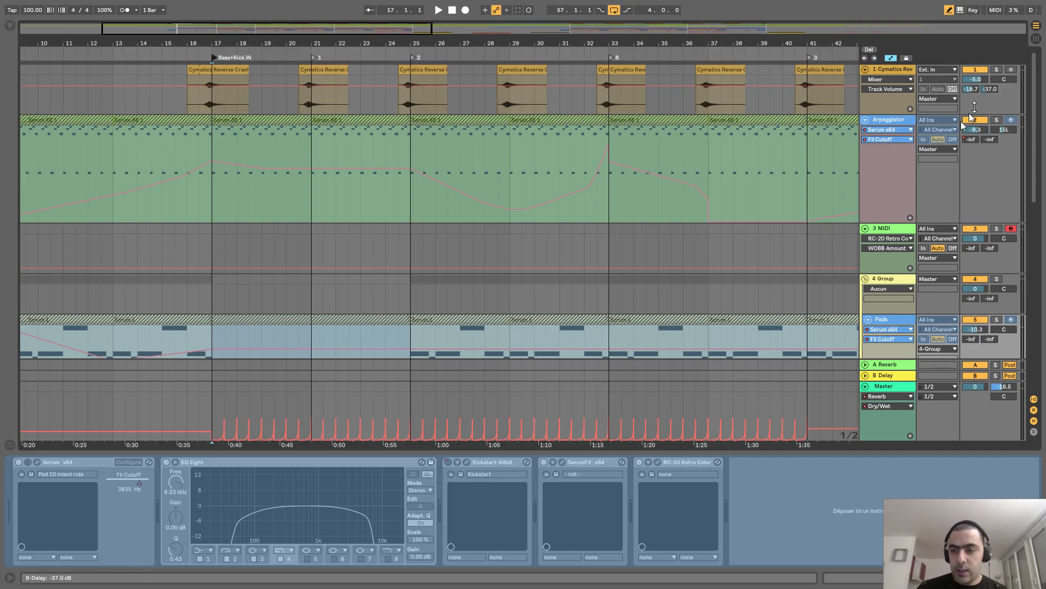
Step: Play the transition into the Bass+Kick section at bar 17 and examine the Arpeggiator, Pads, Bassline and drum tracks
scroll(179, 153, "down", 4)
left_click(178, 54)
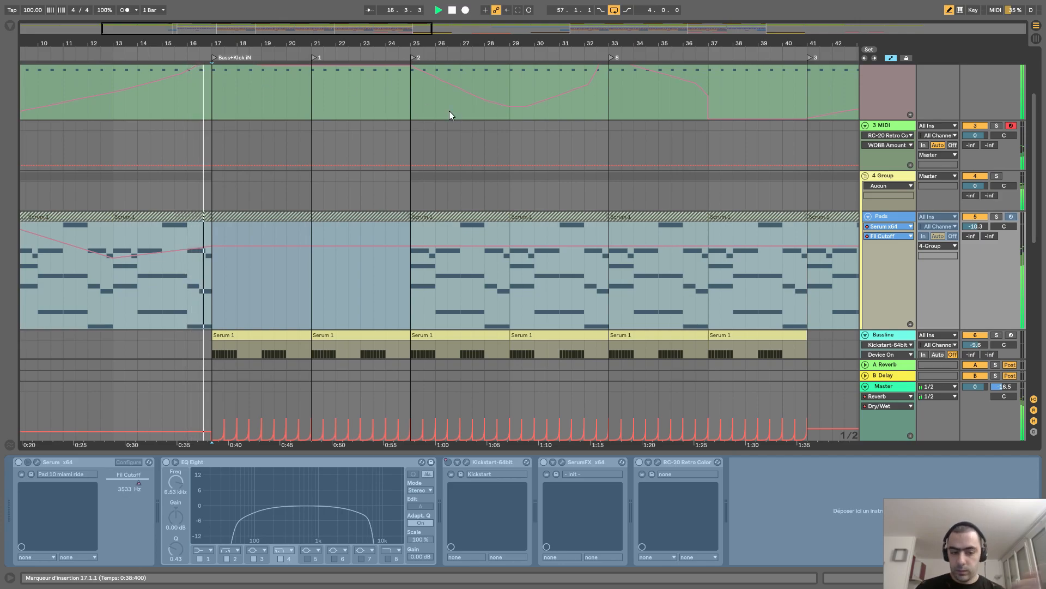
scroll(449, 115, "down", 3)
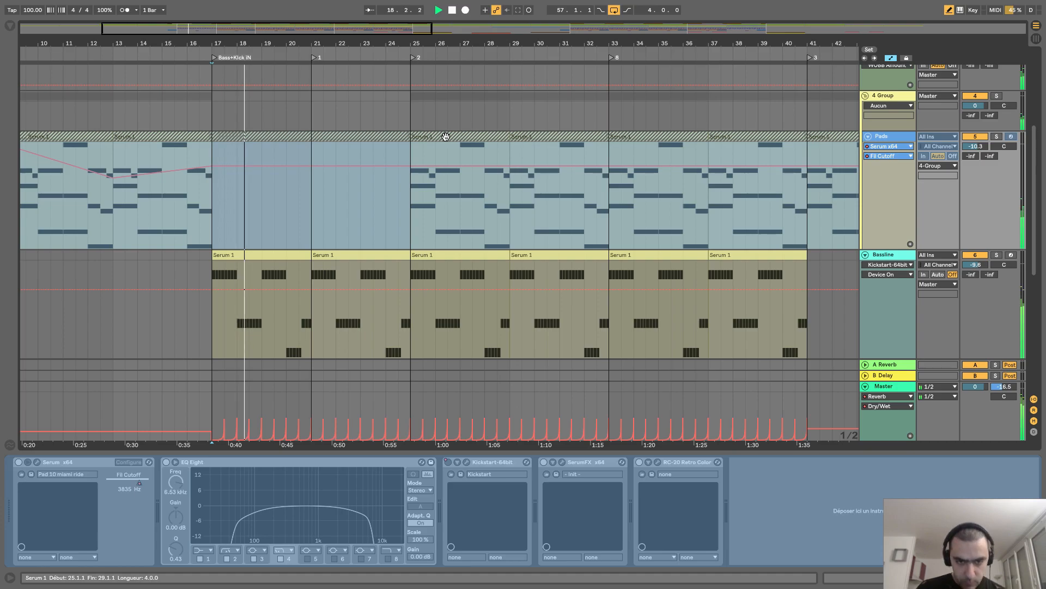
scroll(412, 133, "up", 3)
scroll(412, 133, "up", 3)
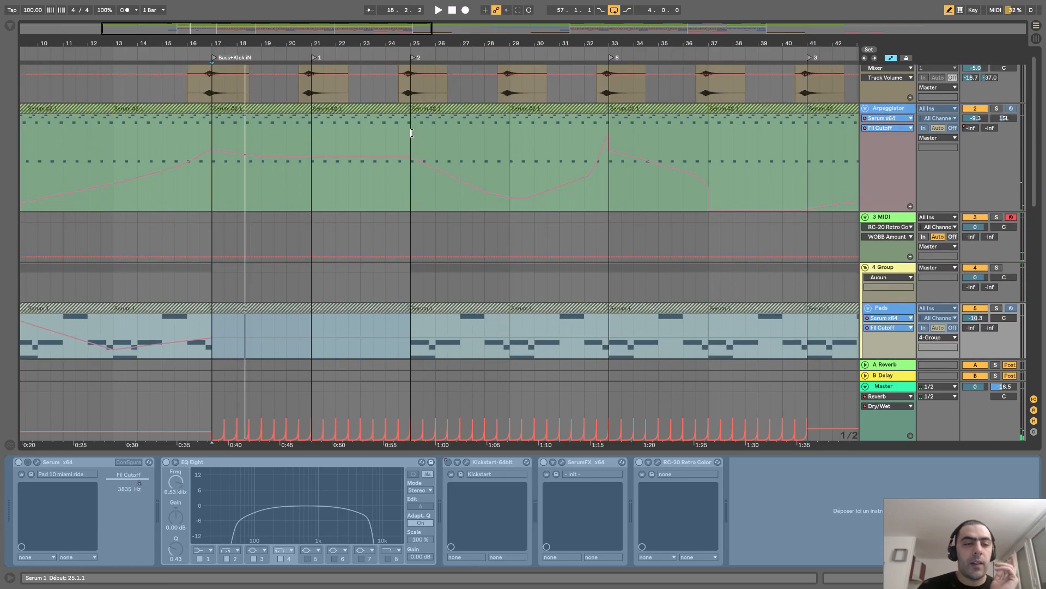
scroll(412, 133, "down", 9)
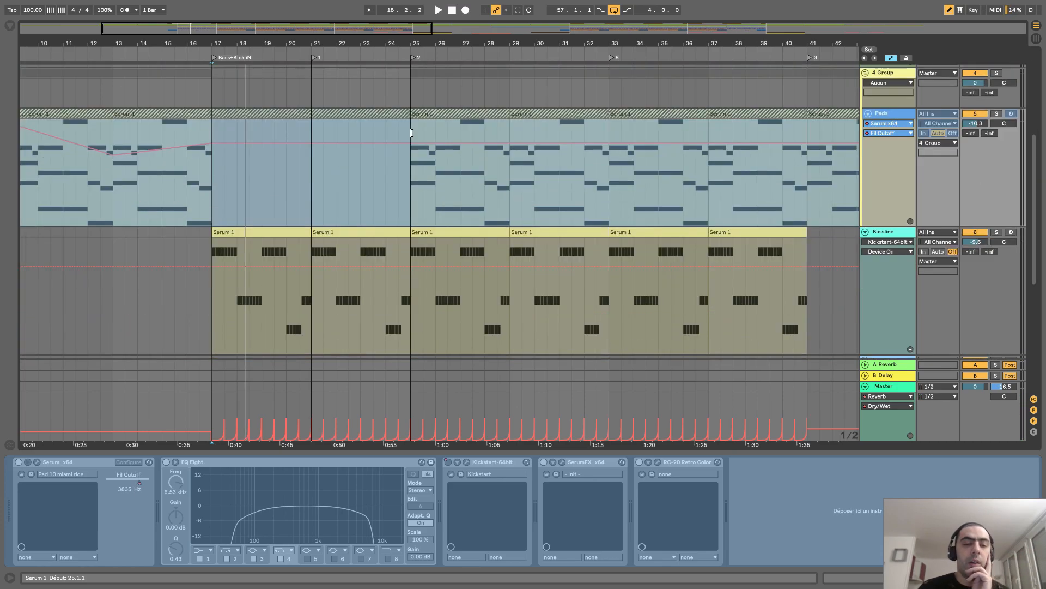
scroll(412, 133, "down", 3)
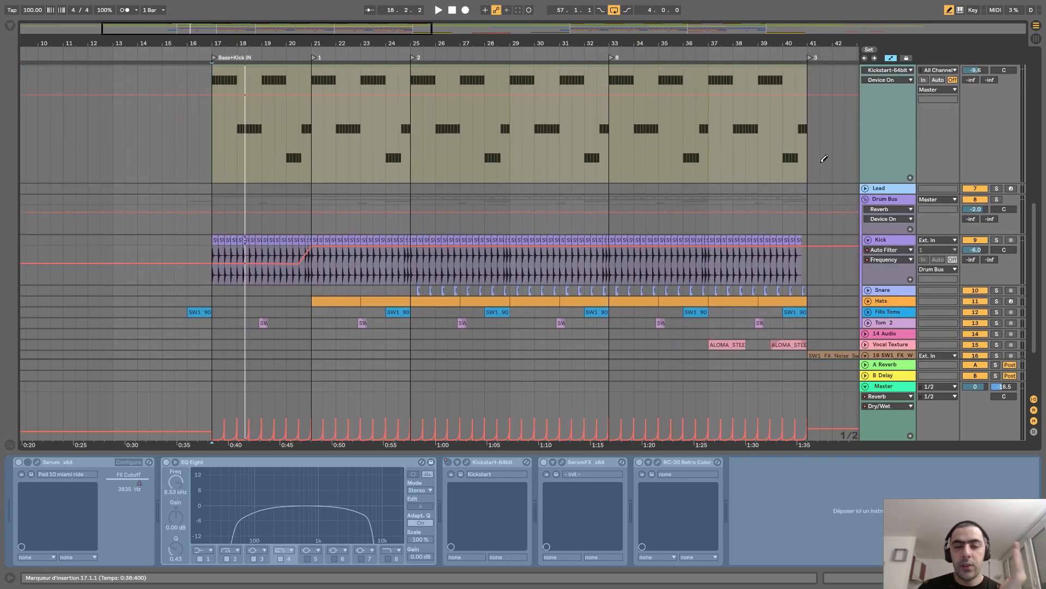
Step: Compare the Kick from the bar 17 locator with its Auto Filter bypassed and with it switched back on
left_click(880, 240)
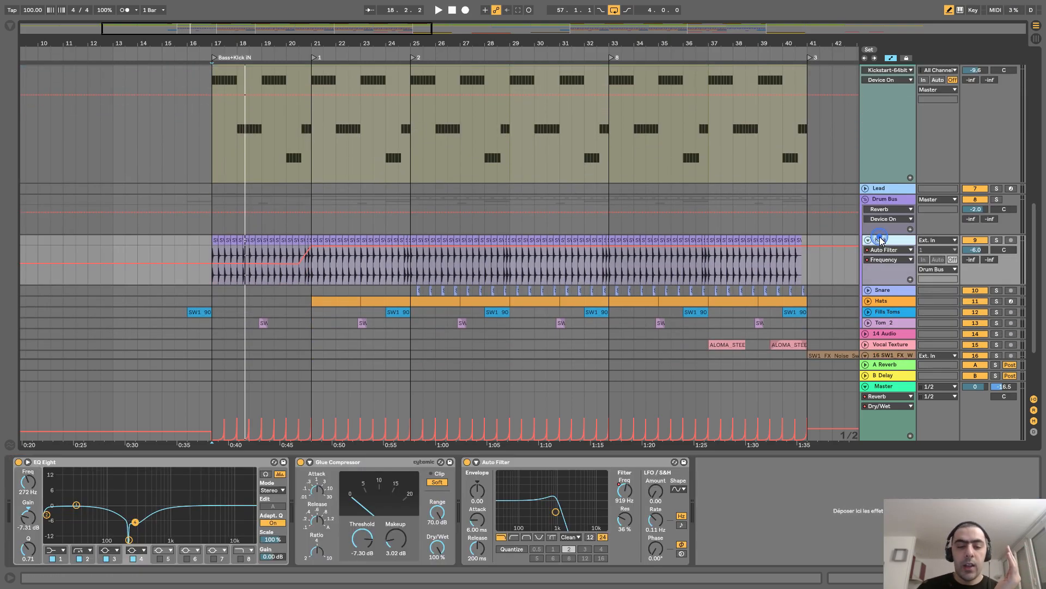
left_click(468, 462)
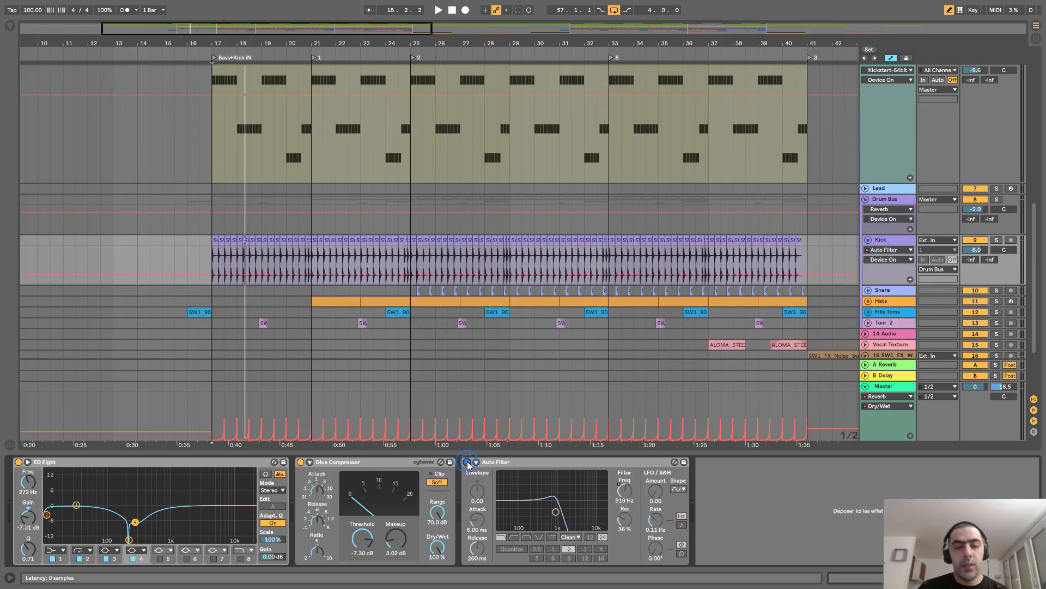
left_click(215, 59)
key("space")
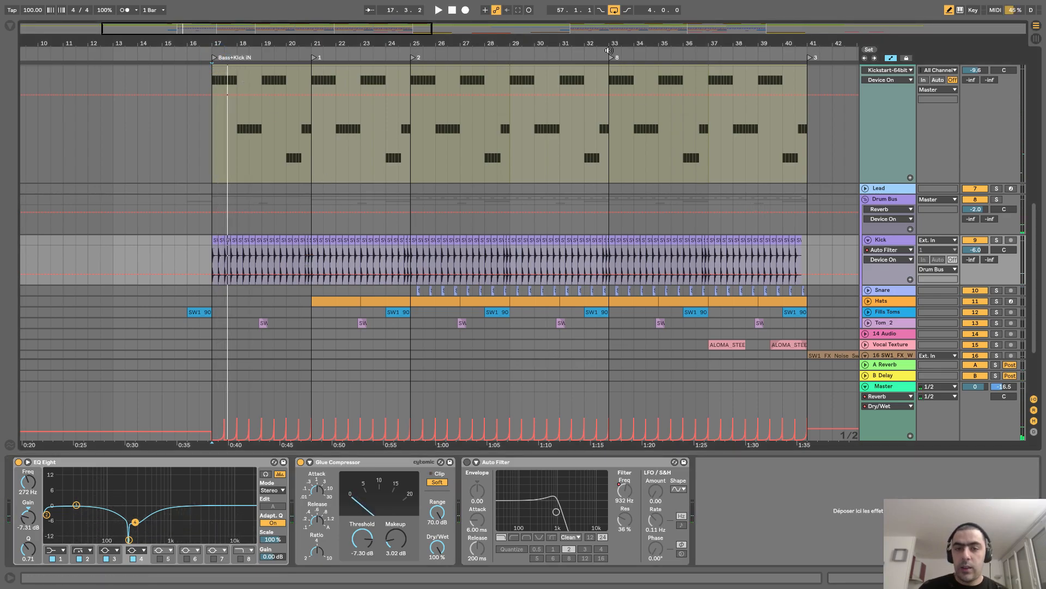
left_click(467, 462)
key("space")
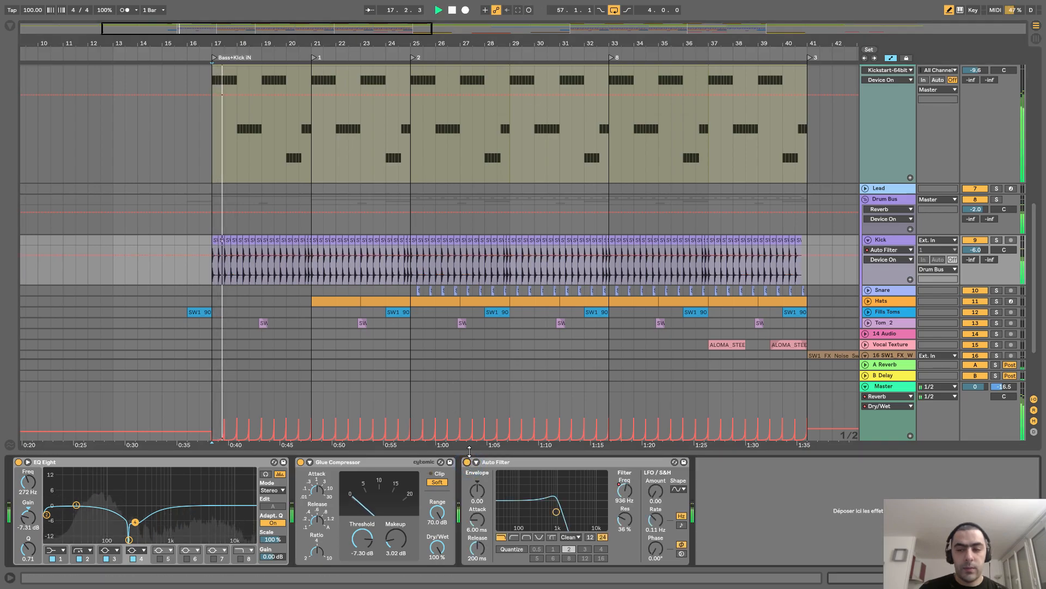
key("space")
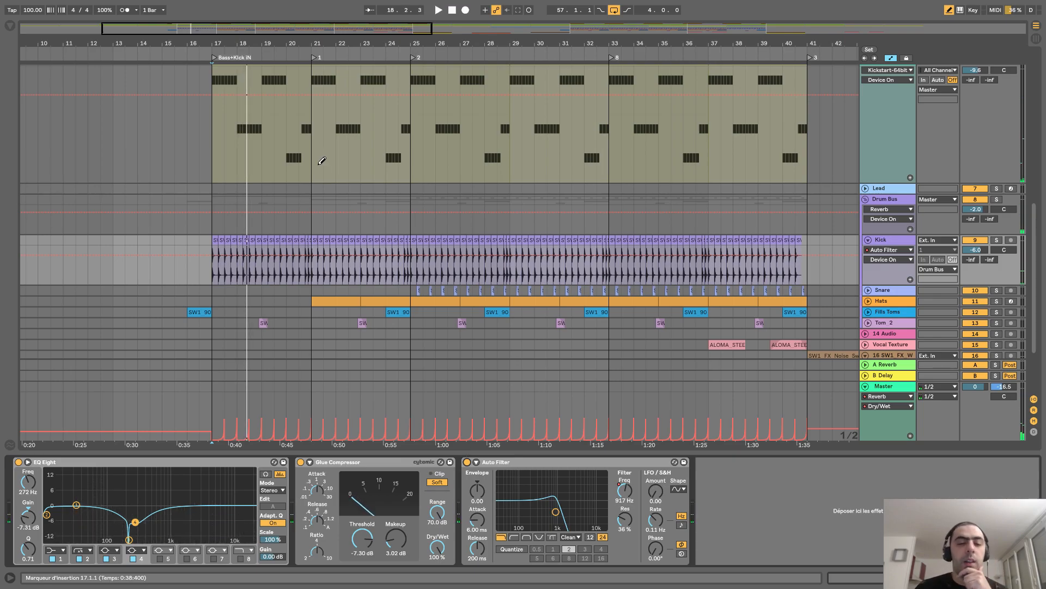
Step: Unfold the Fills Toms track and play the tom fill leading into bar 17
scroll(339, 180, "down", 4)
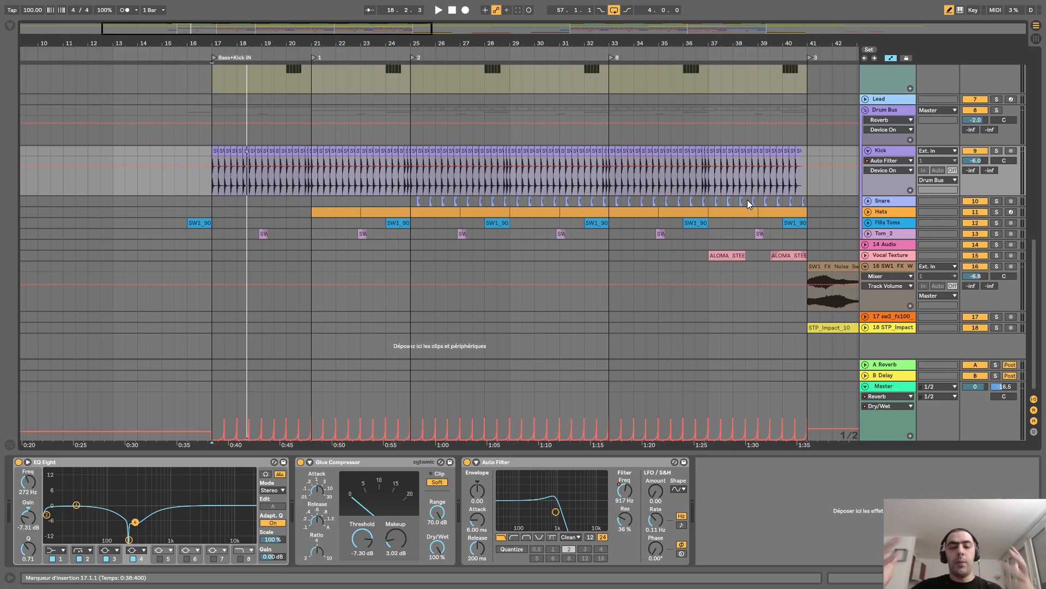
left_click(868, 222)
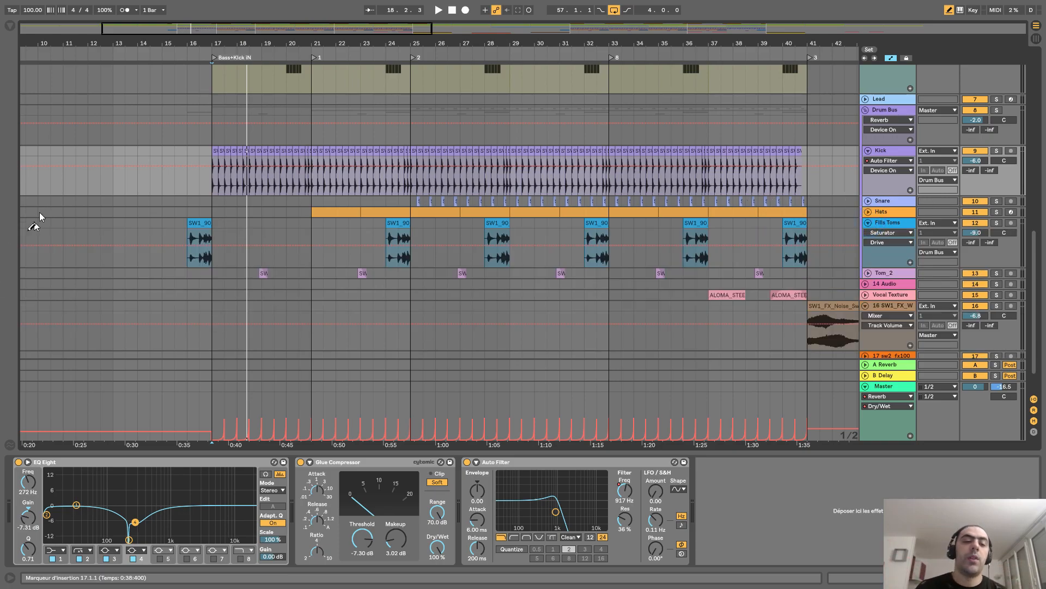
left_click(183, 56)
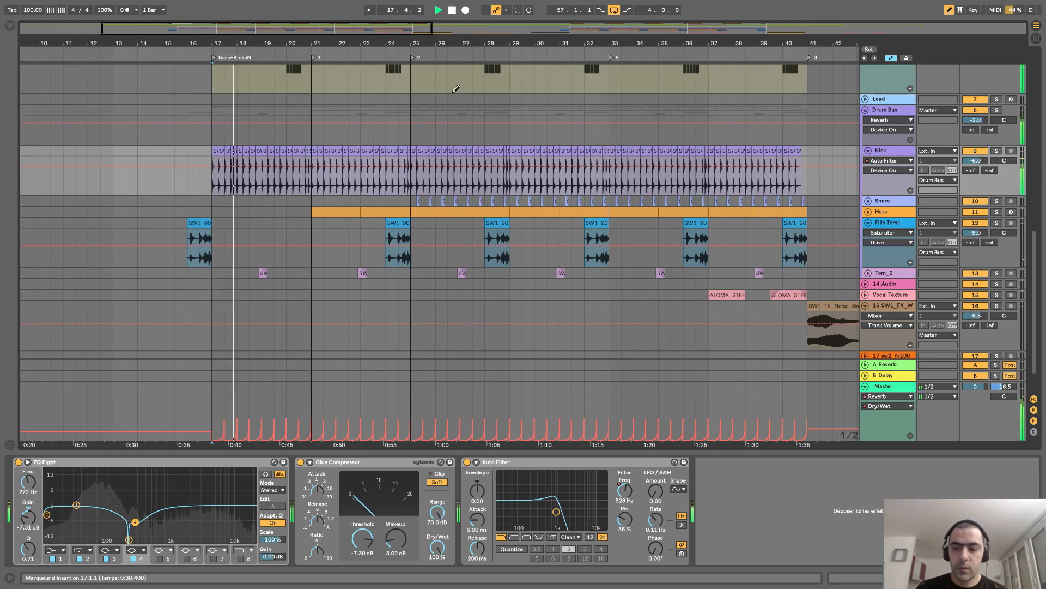
key("space")
Step: Examine which tracks play in the breakdown between bars 41 and 57, and view the full arrangement
scroll(570, 163, "down", 3)
scroll(564, 193, "up", 6)
scroll(562, 194, "up", 6)
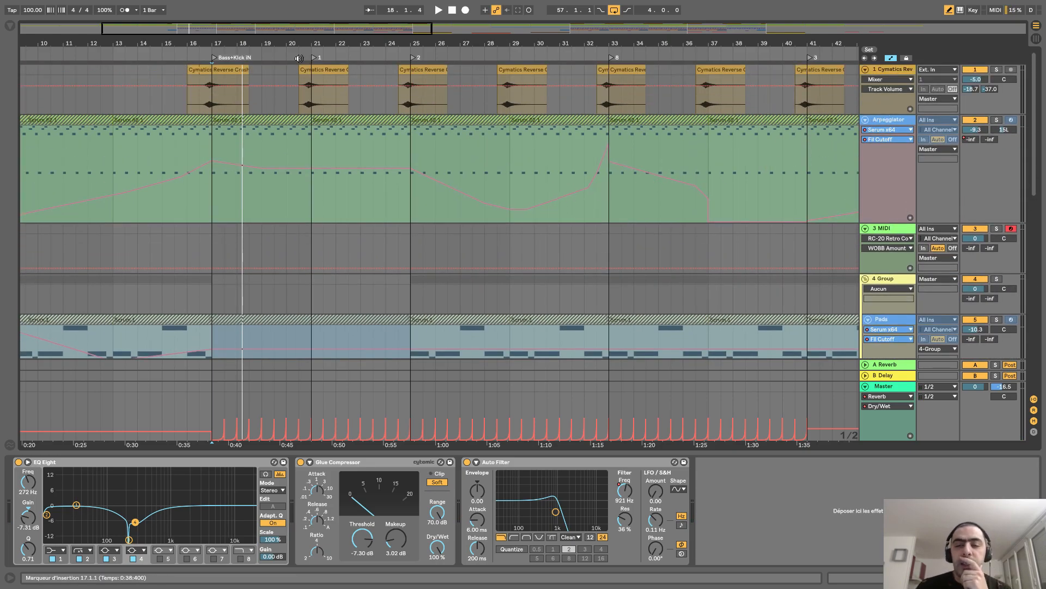
left_click_drag(306, 42, 311, 51)
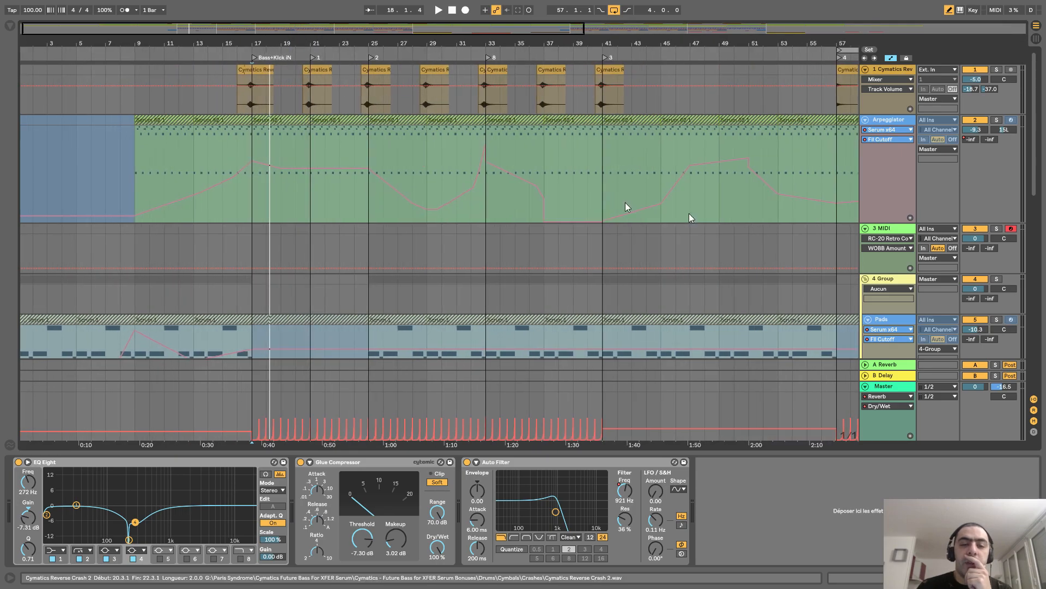
scroll(720, 198, "down", 5)
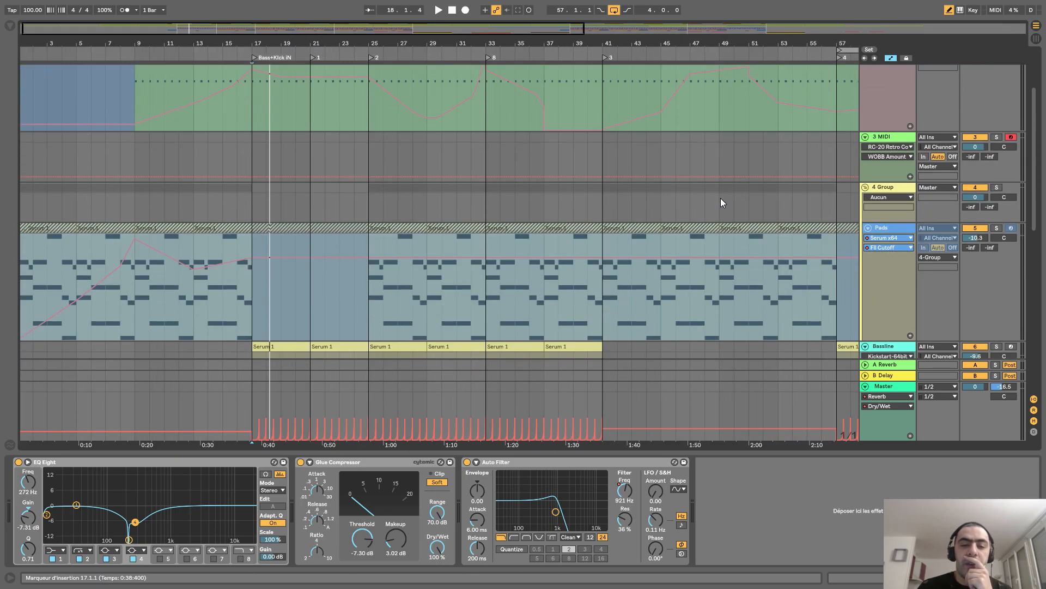
scroll(720, 197, "down", 3)
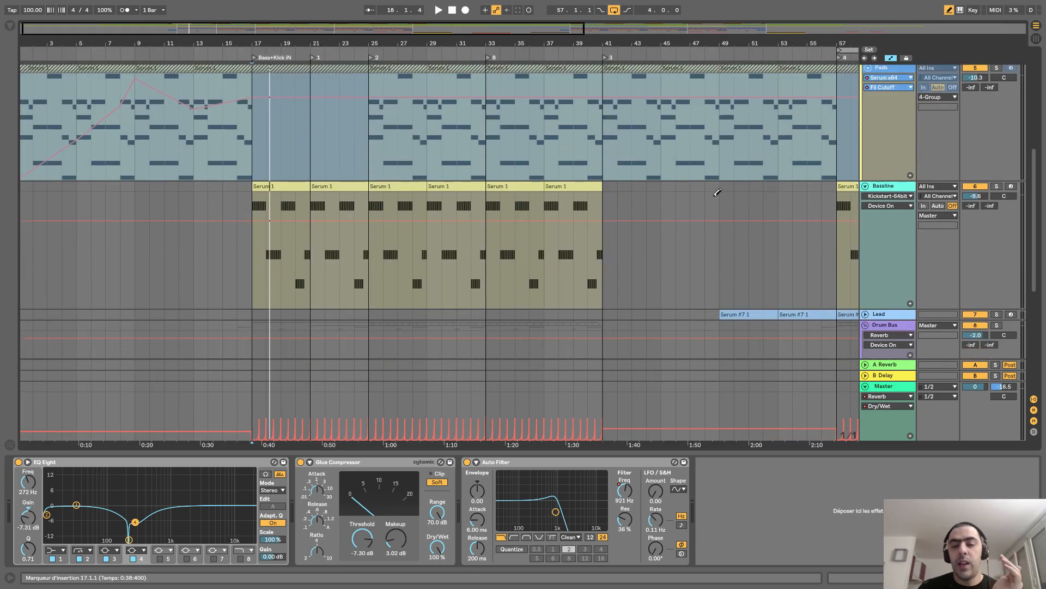
scroll(678, 191, "down", 2)
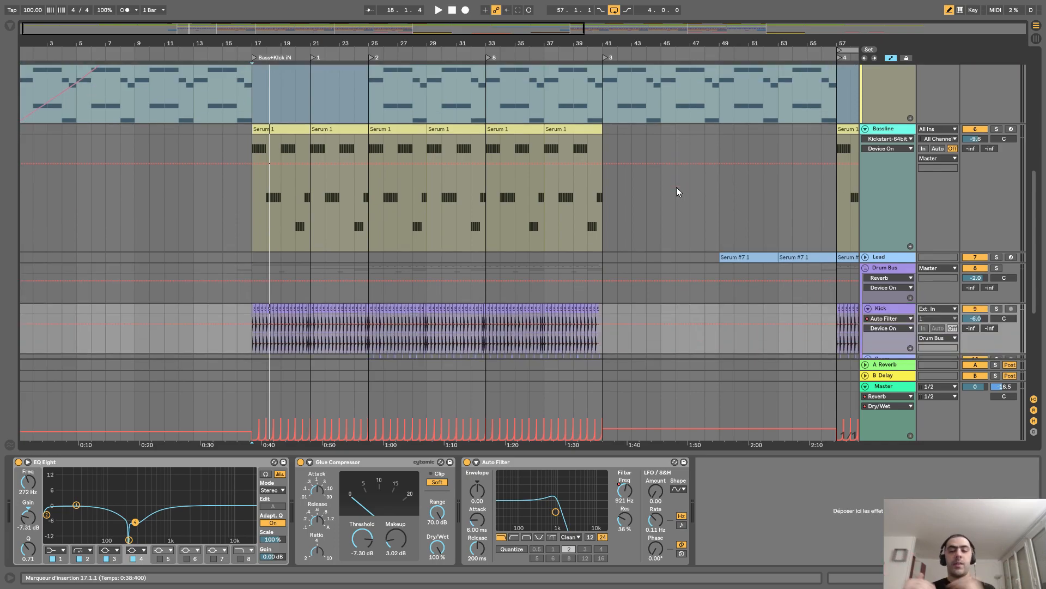
scroll(676, 188, "up", 6)
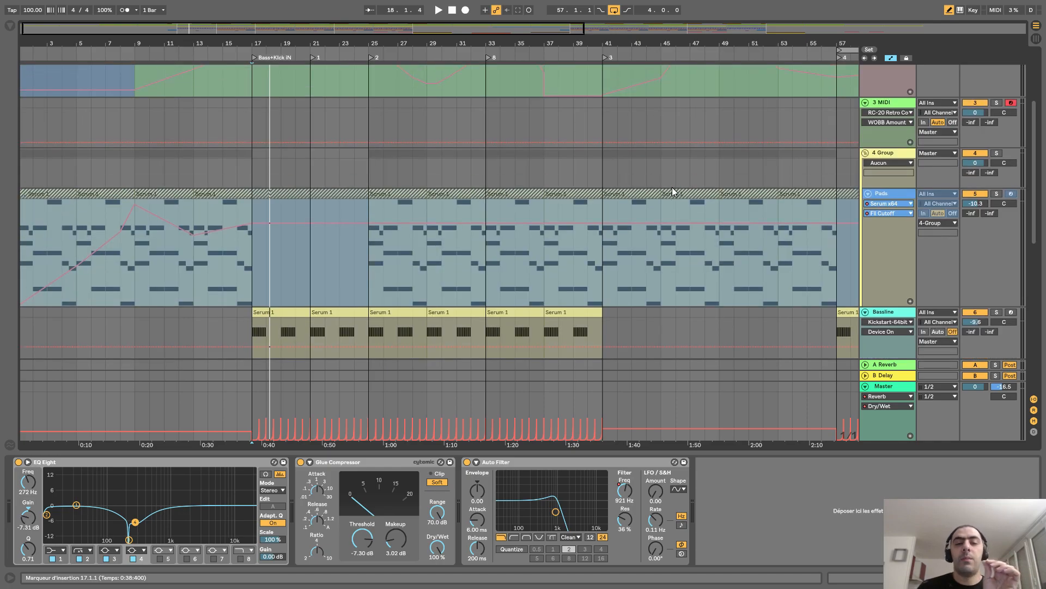
scroll(673, 190, "down", 6)
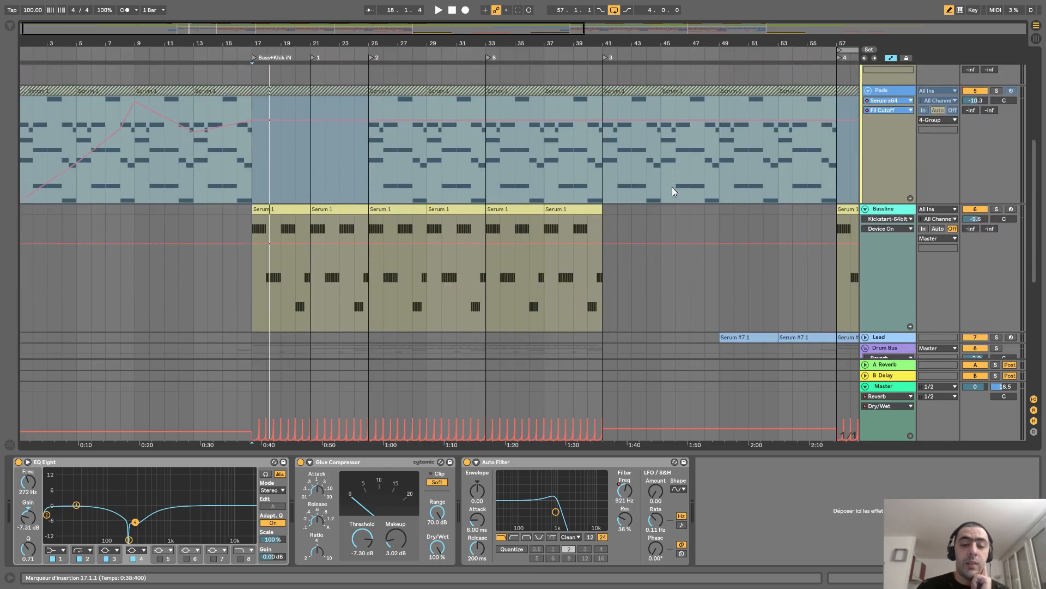
double_click(557, 39)
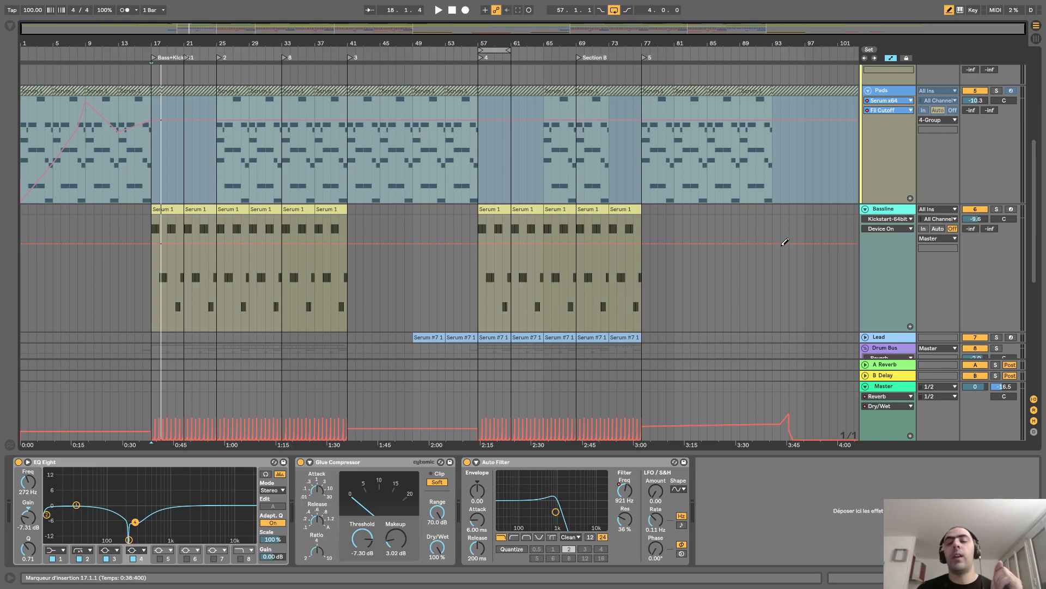
Step: Fold the Bassline, Kick, Pads and Arpeggiator tracks and start playback from the beginning of the song
left_click(865, 209)
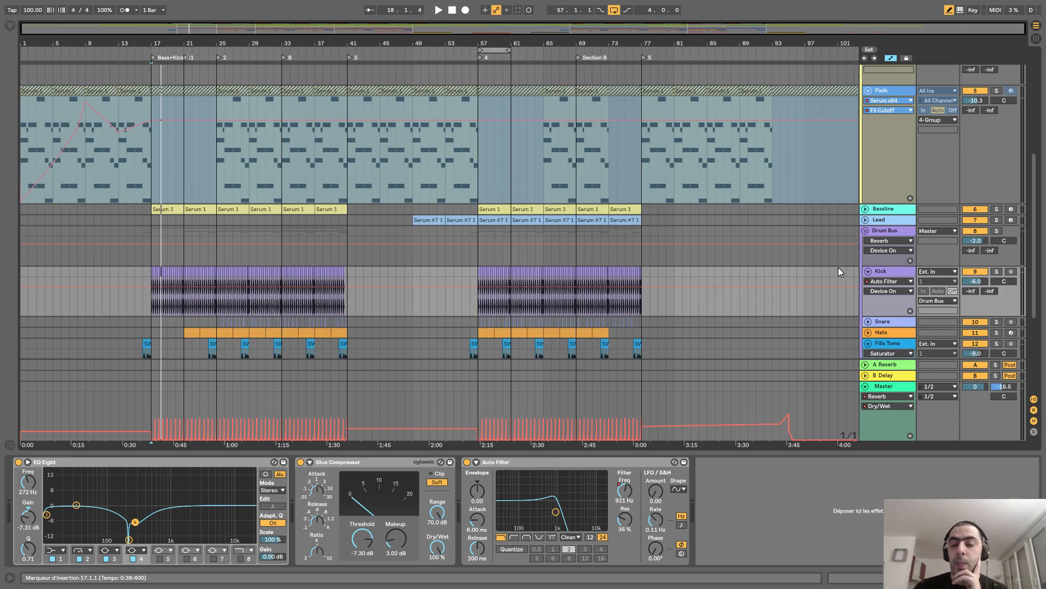
left_click(868, 271)
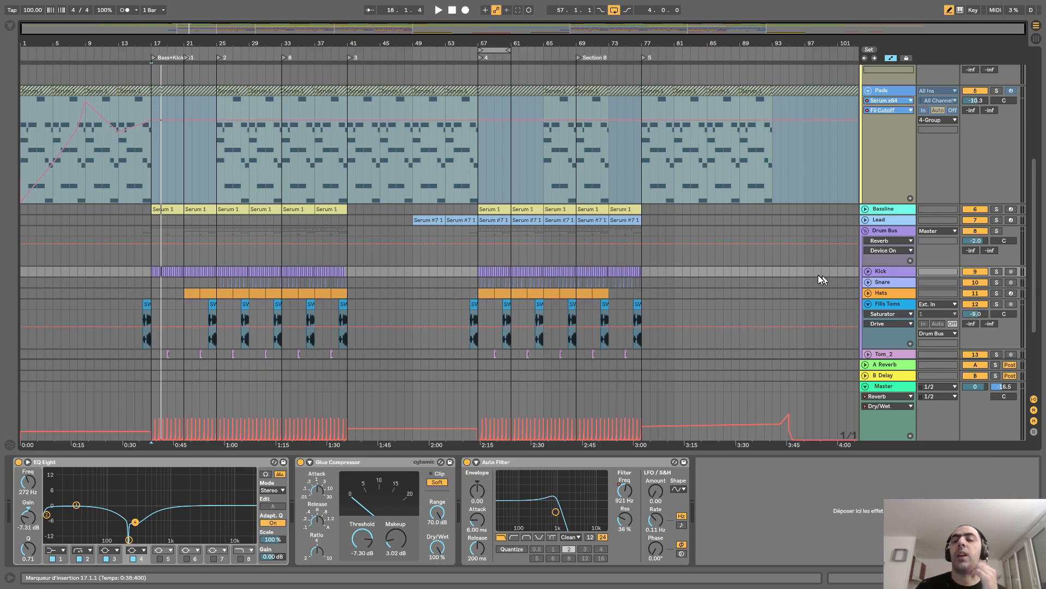
left_click(867, 91)
scroll(860, 101, "up", 5)
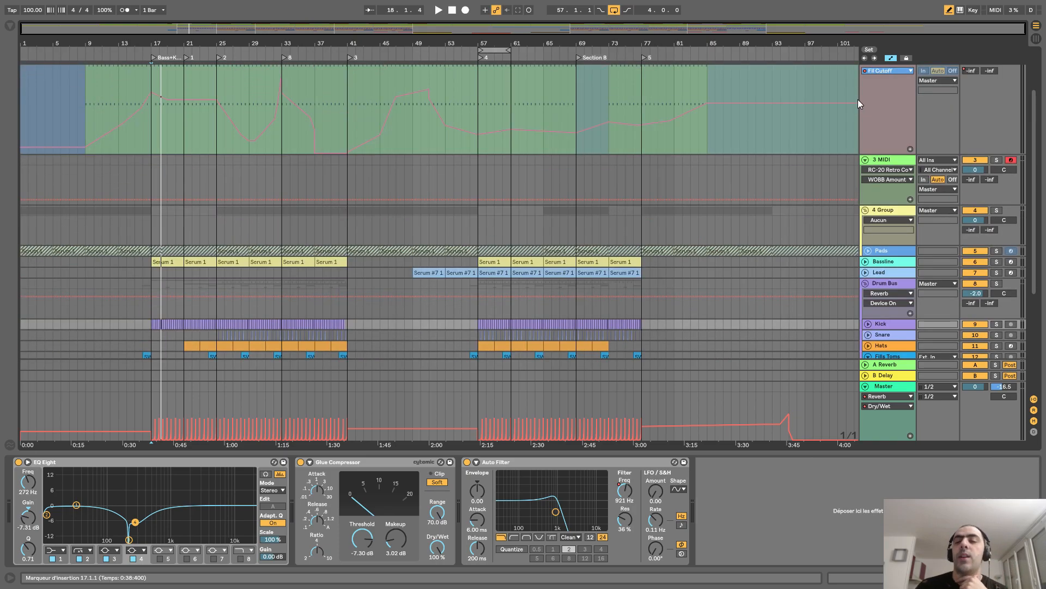
scroll(858, 101, "up", 3)
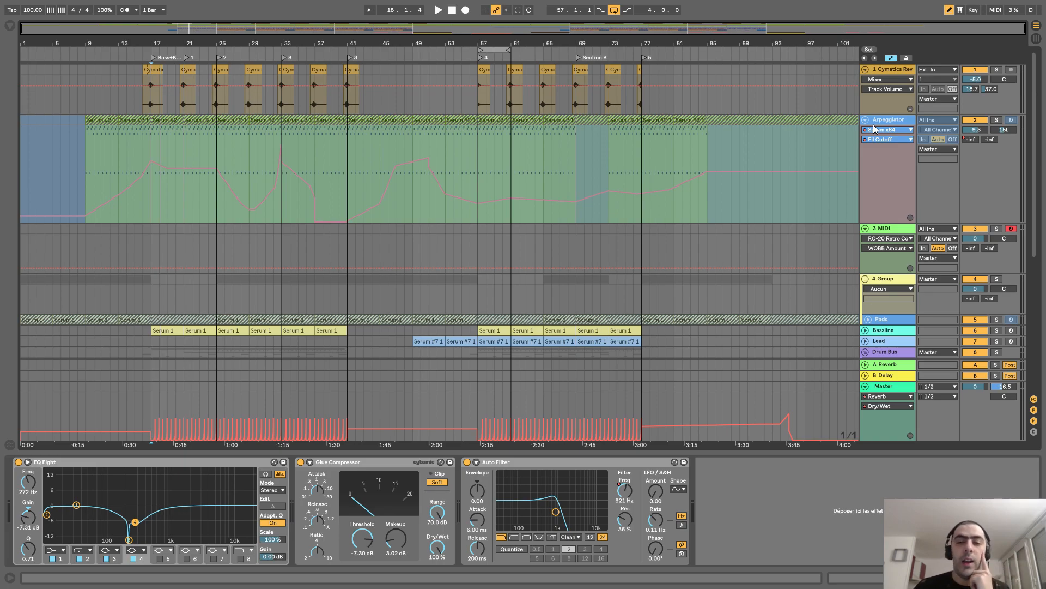
left_click(866, 120)
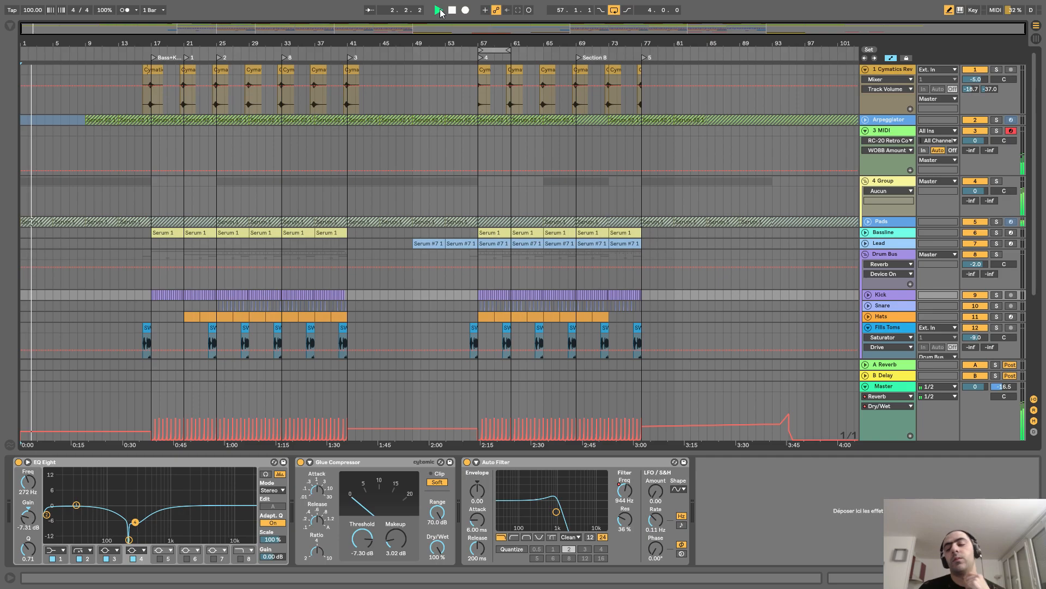
Step: Fold the empty 3 MIDI track and delete it
left_click(866, 131)
left_click(881, 131)
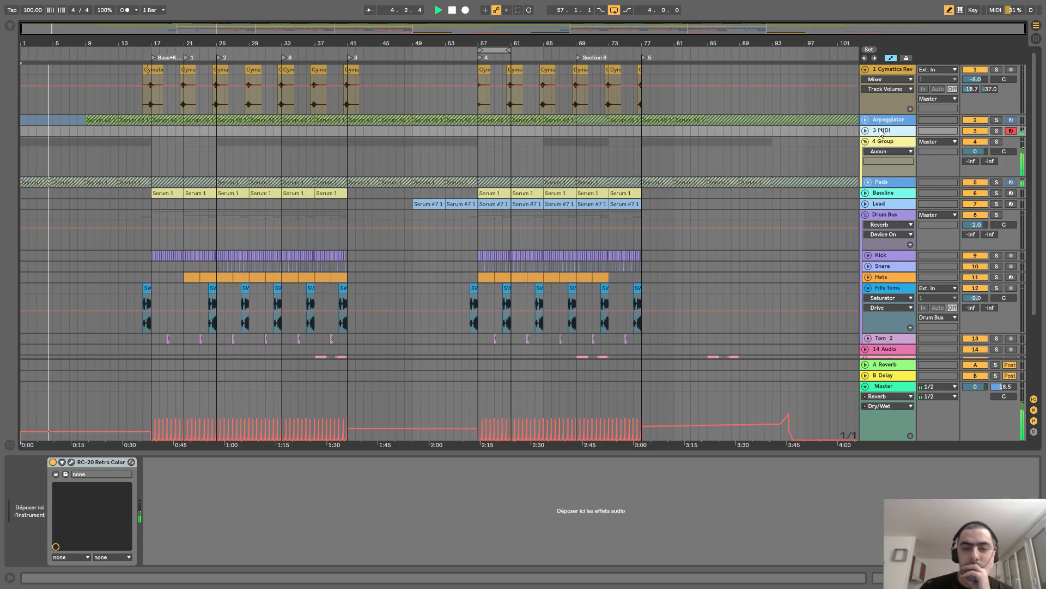
key("Delete")
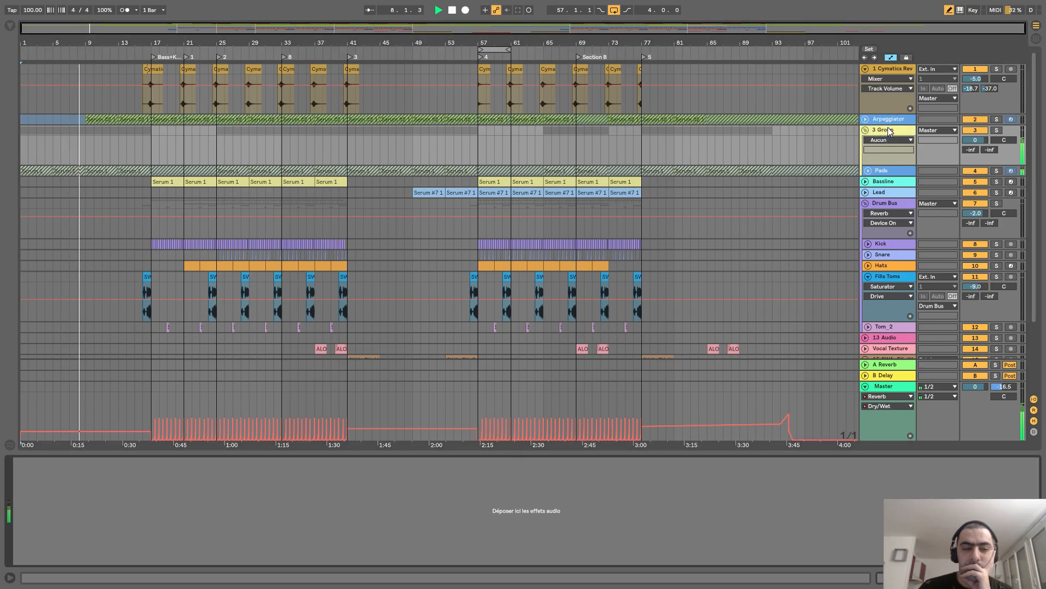
Step: Follow the Arpeggiator's filter cutoff automation during playback, fold the track again, and briefly collapse the Pads' group
left_click(866, 119)
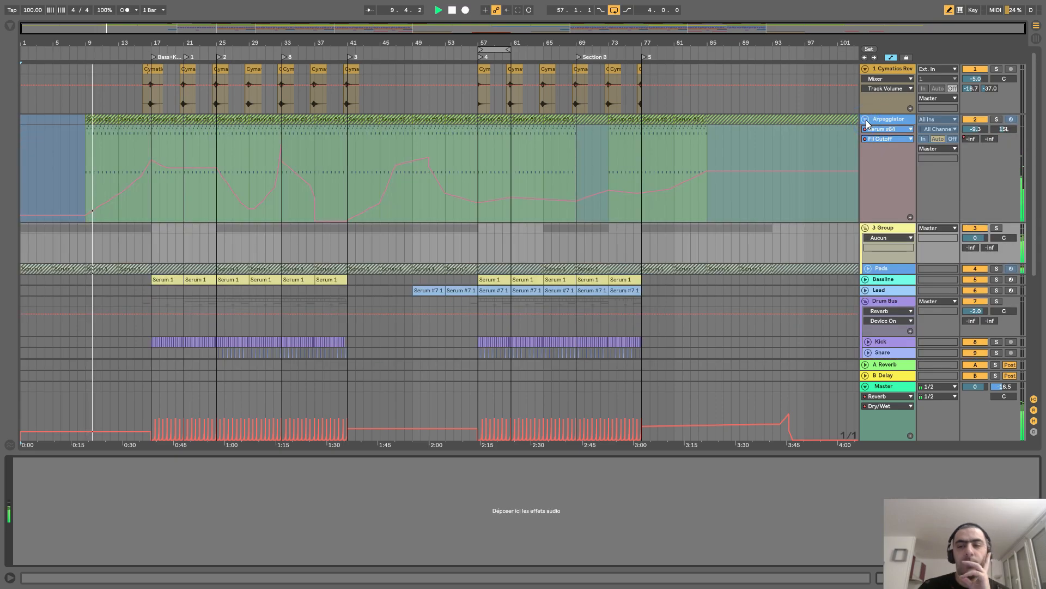
left_click(865, 120)
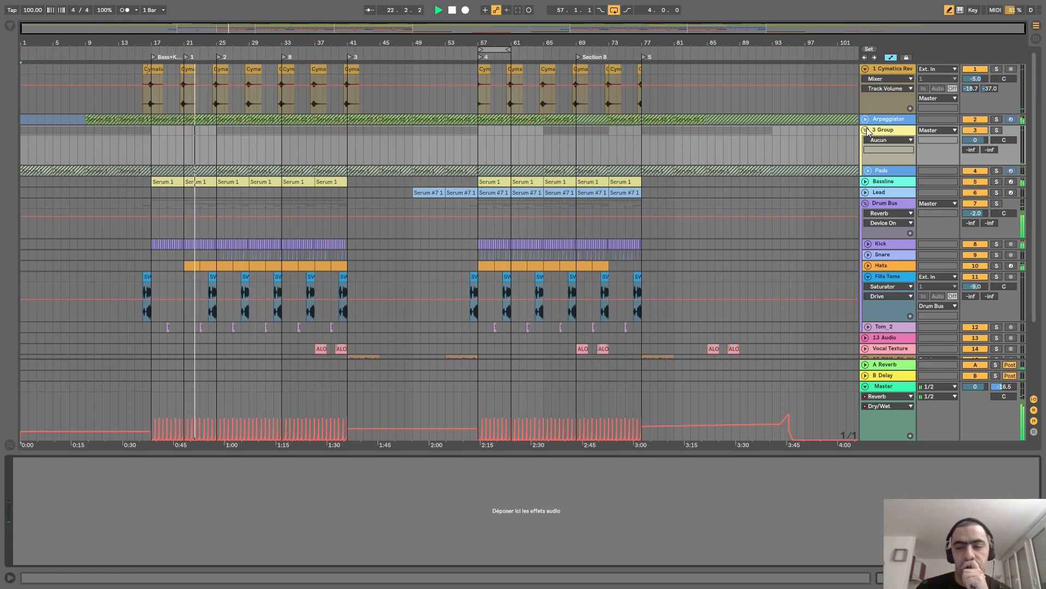
left_click(865, 130)
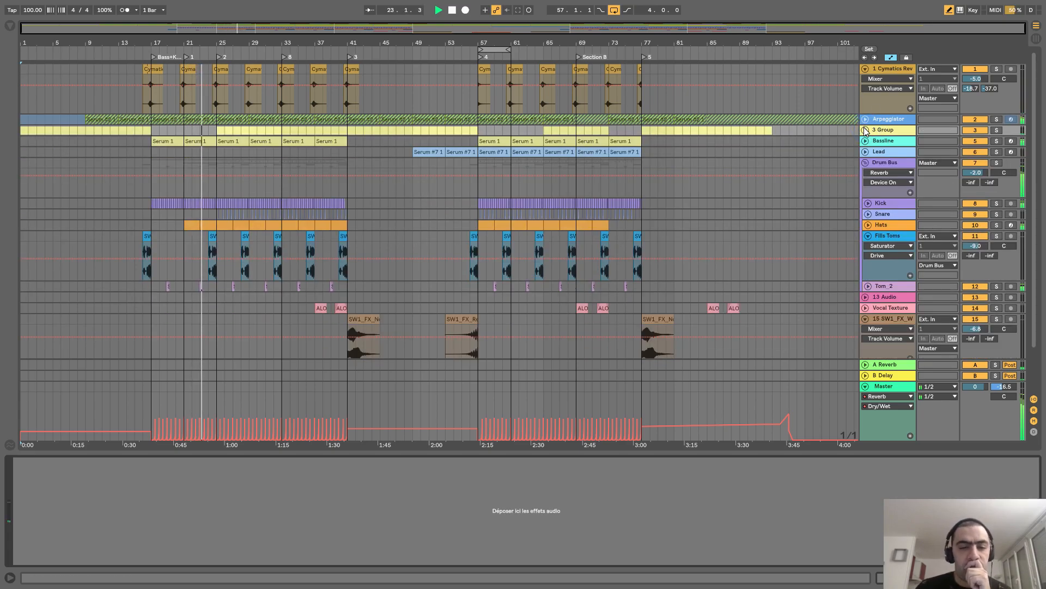
left_click(865, 129)
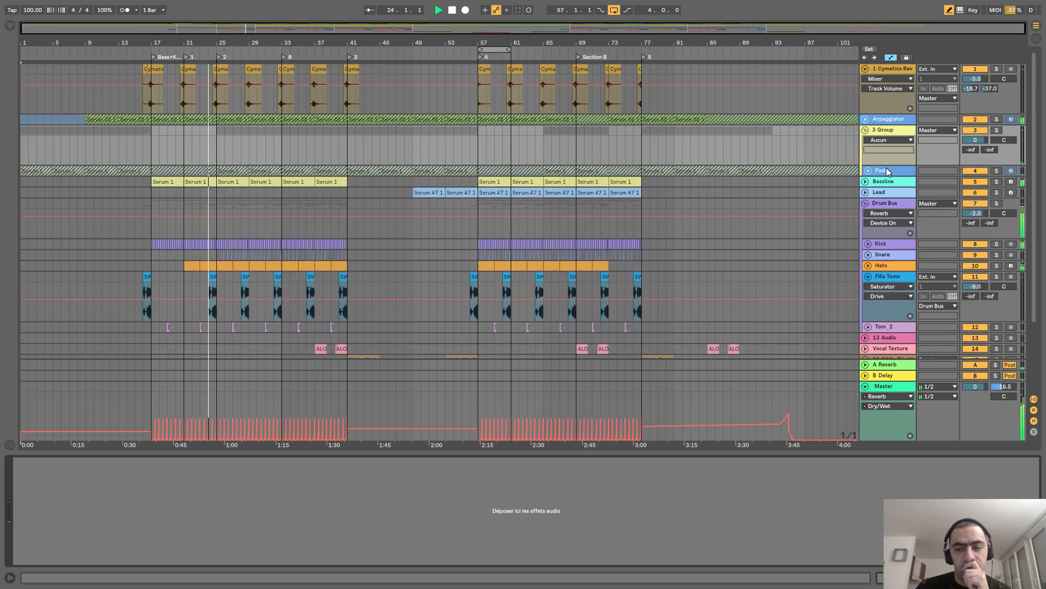
Step: Show the Drum Bus effects, collapse its group, and fold the SW1_FX_W track
left_click(886, 198)
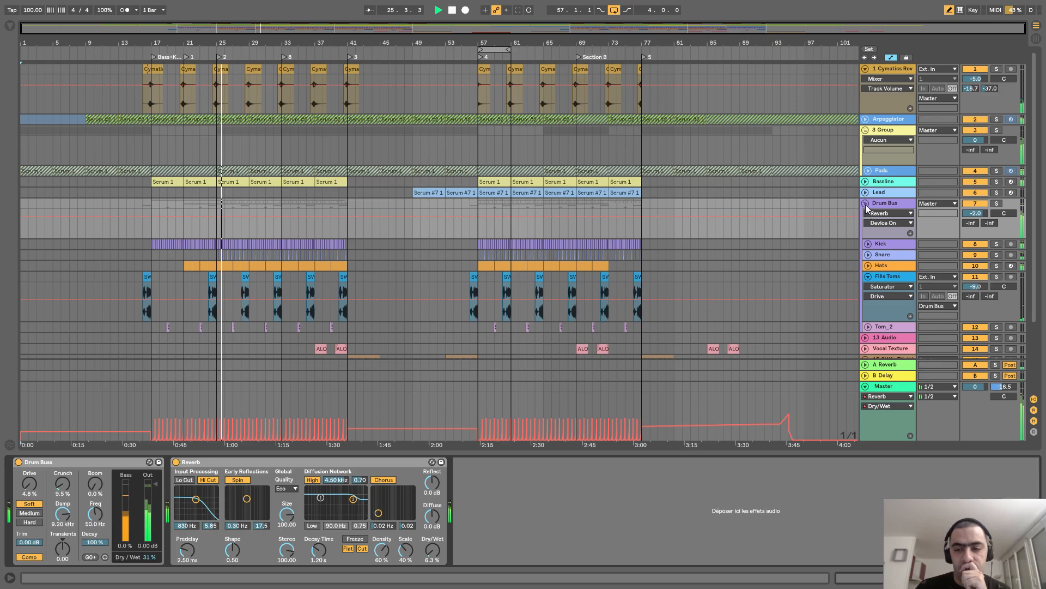
left_click(867, 204)
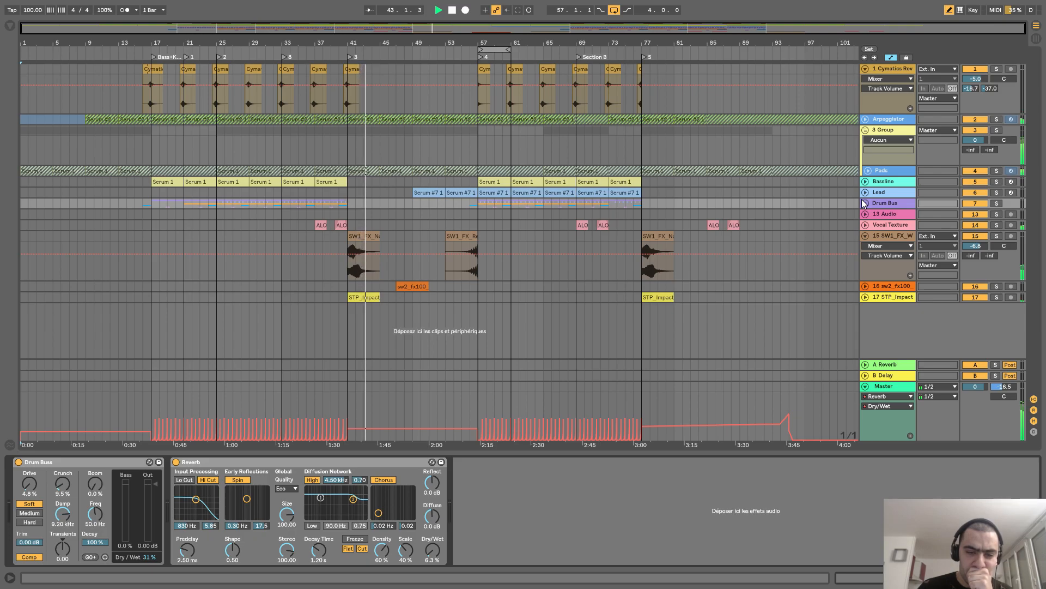
left_click(866, 236)
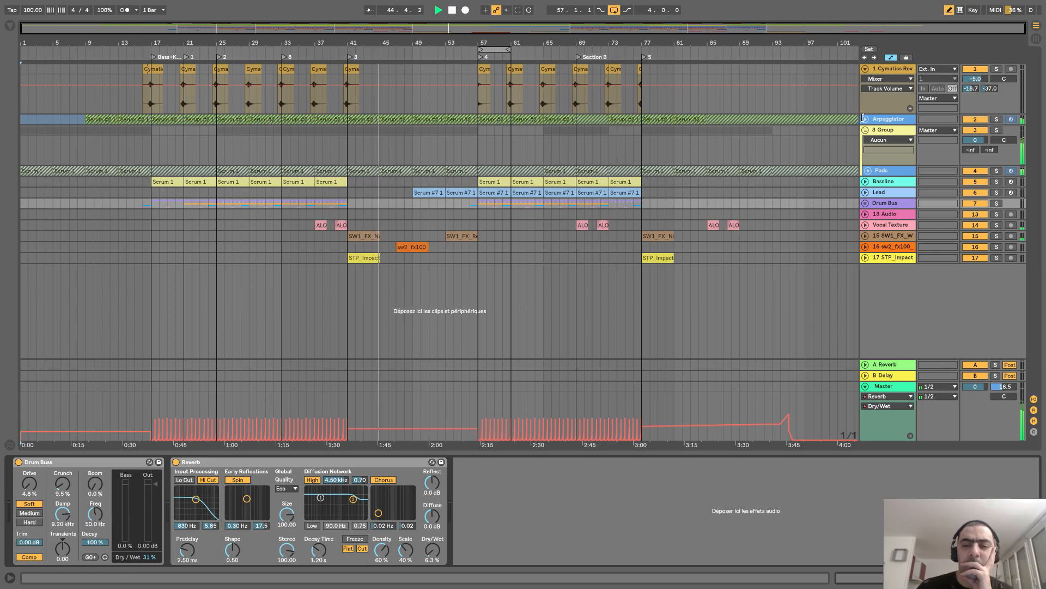
Step: Fold the Cymatics Rev track and unfold the Lead track to show its Auto Filter frequency automation from bar 49
left_click(865, 70)
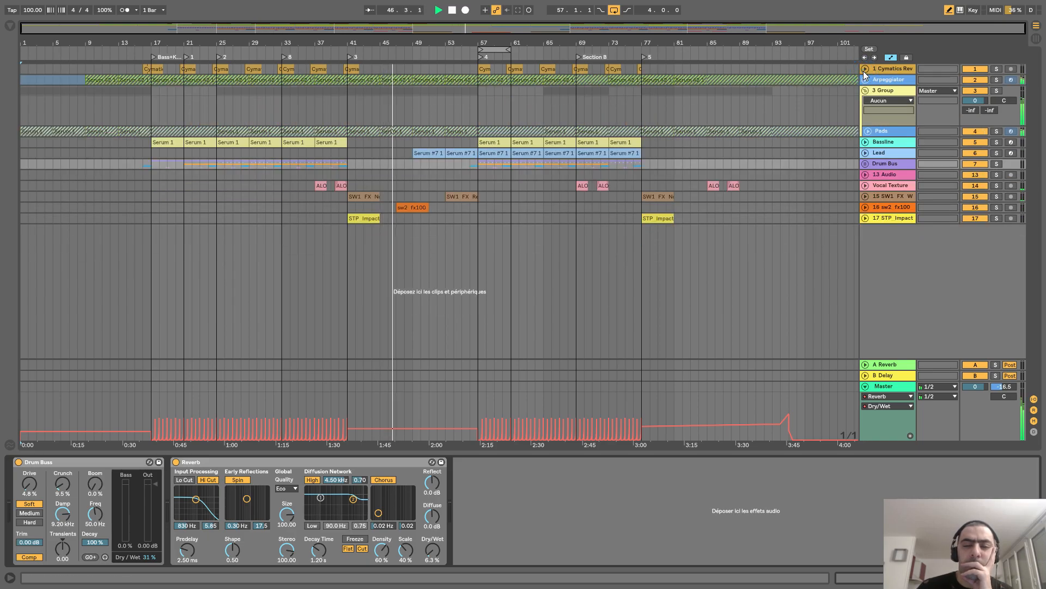
left_click(865, 153)
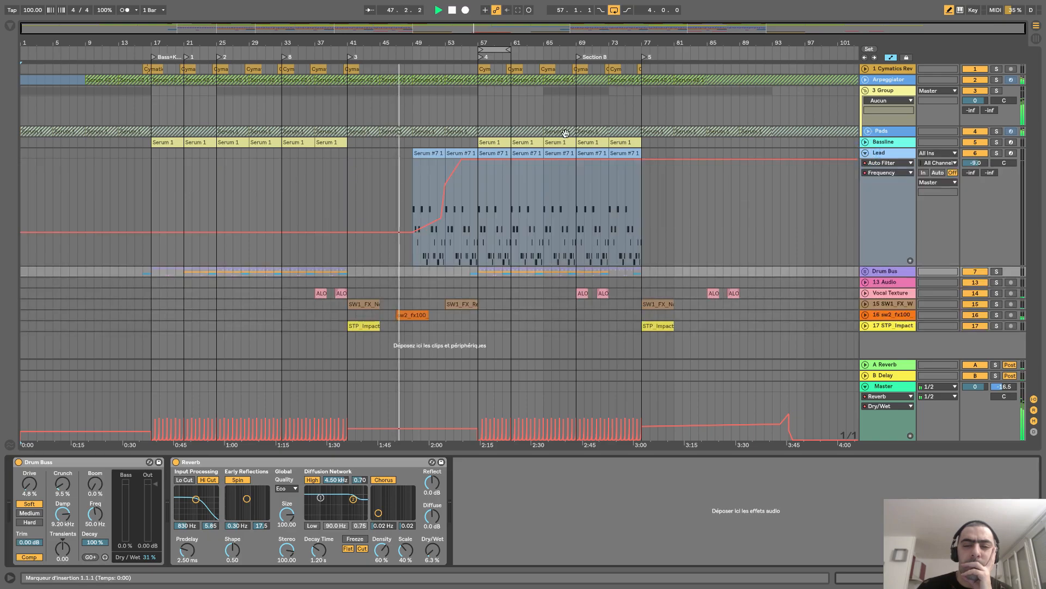
left_click_drag(430, 42, 431, 92)
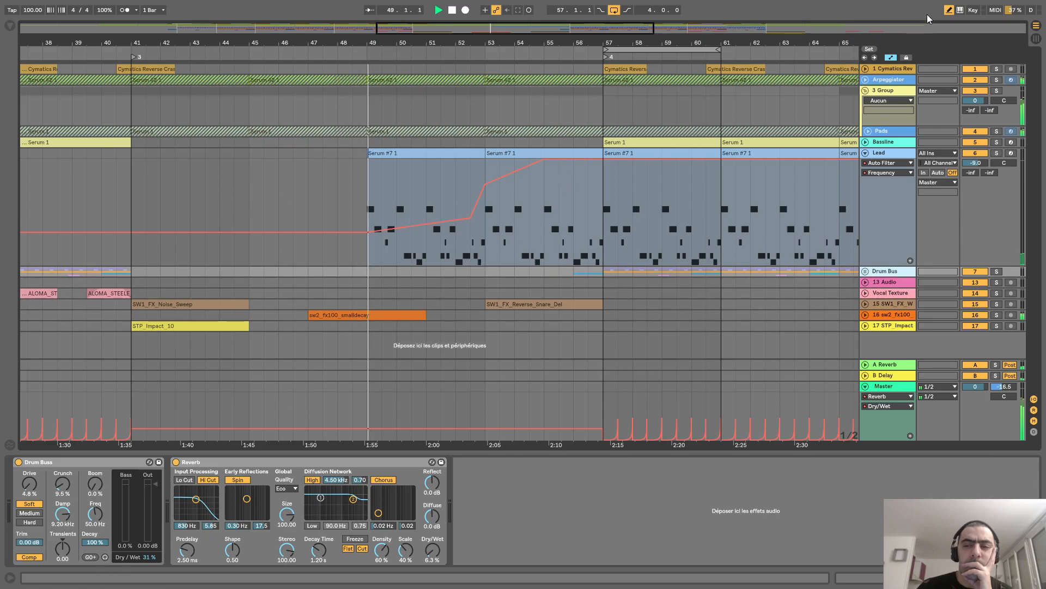
Step: Turn off automation draw mode and the arrangement loop, and follow the Lead's filter automation during playback up to section 4
left_click(949, 10)
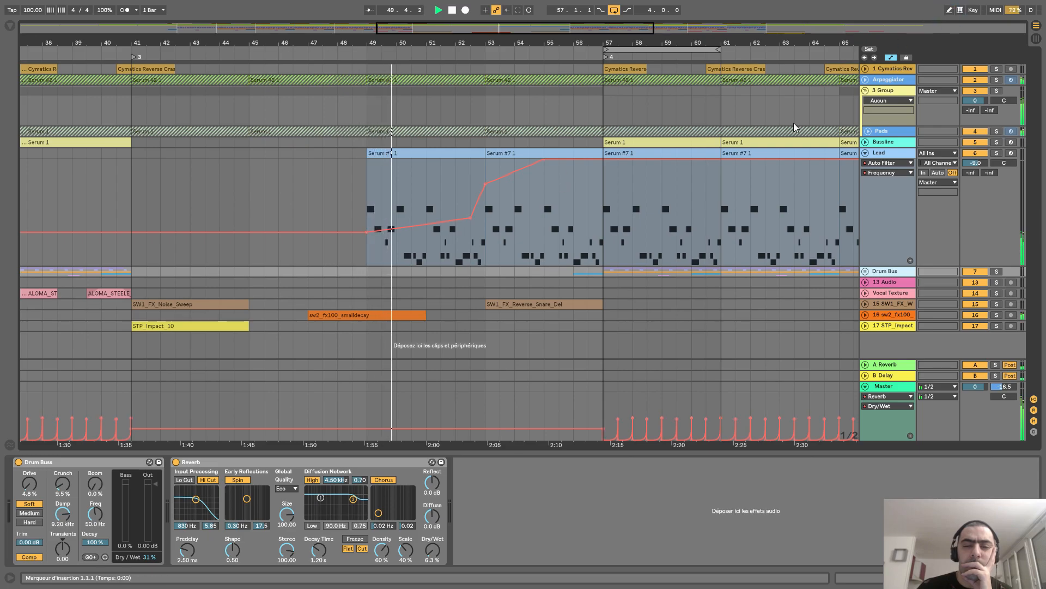
left_click(615, 10)
left_click(614, 10)
left_click_drag(605, 43, 538, 34)
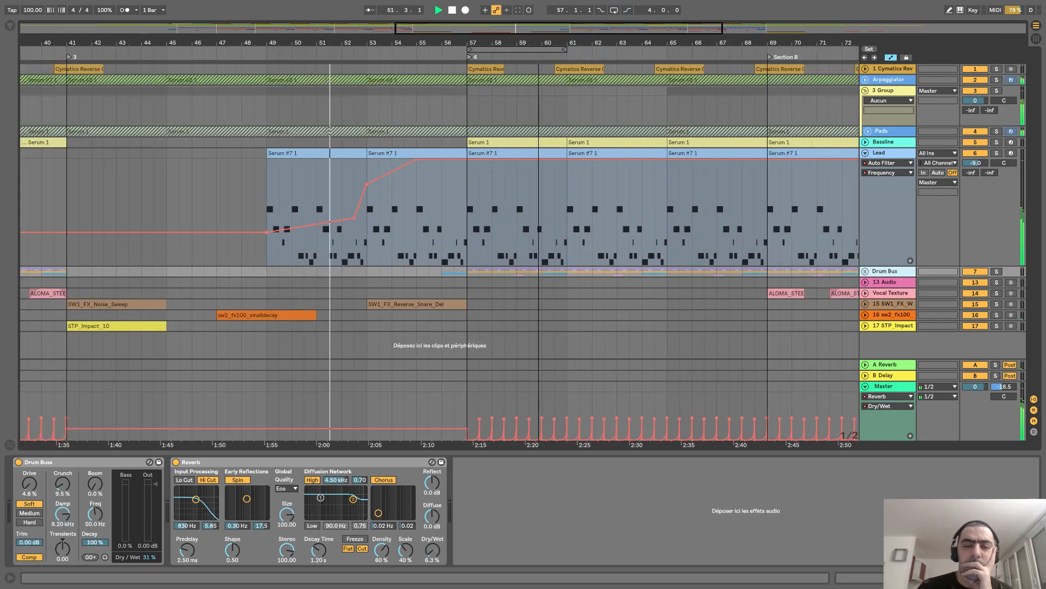
left_click_drag(608, 42, 496, 41)
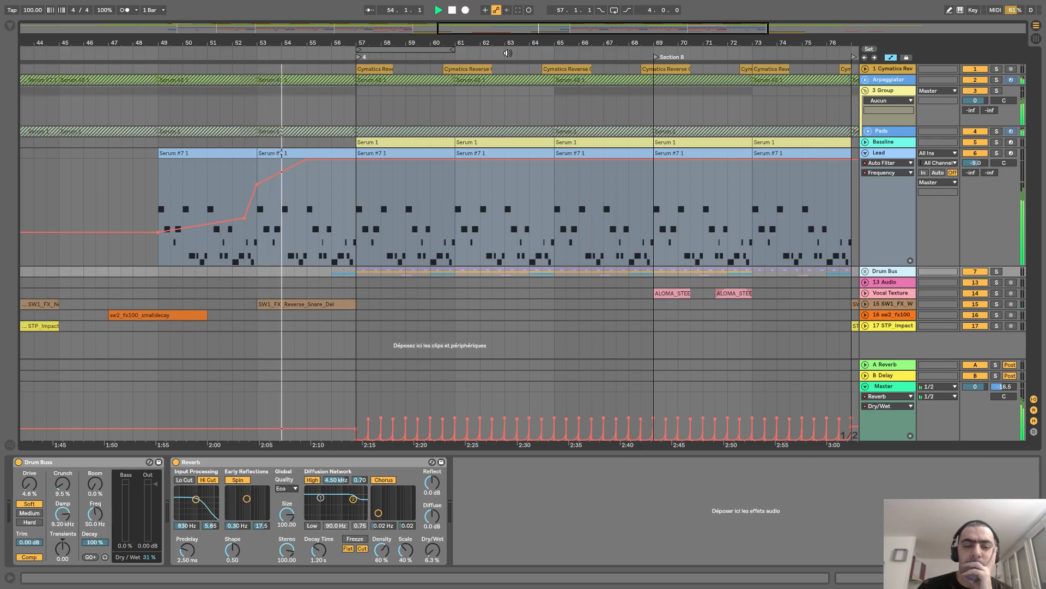
Step: Expand the Drum Bus group and examine its drum and tom-fill tracks while section 4 plays
left_click(866, 272)
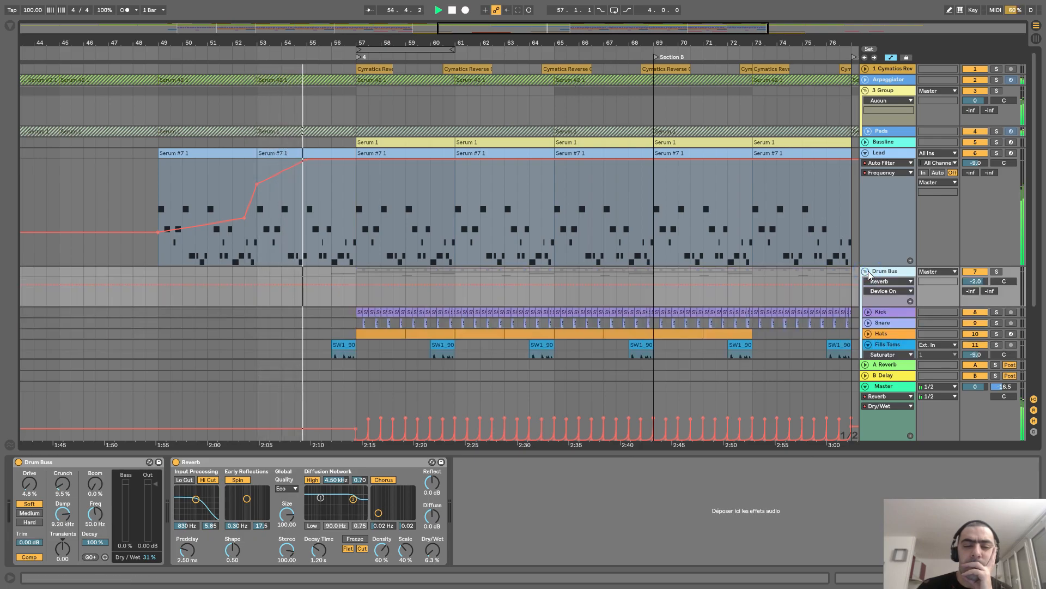
scroll(844, 251, "down", 5)
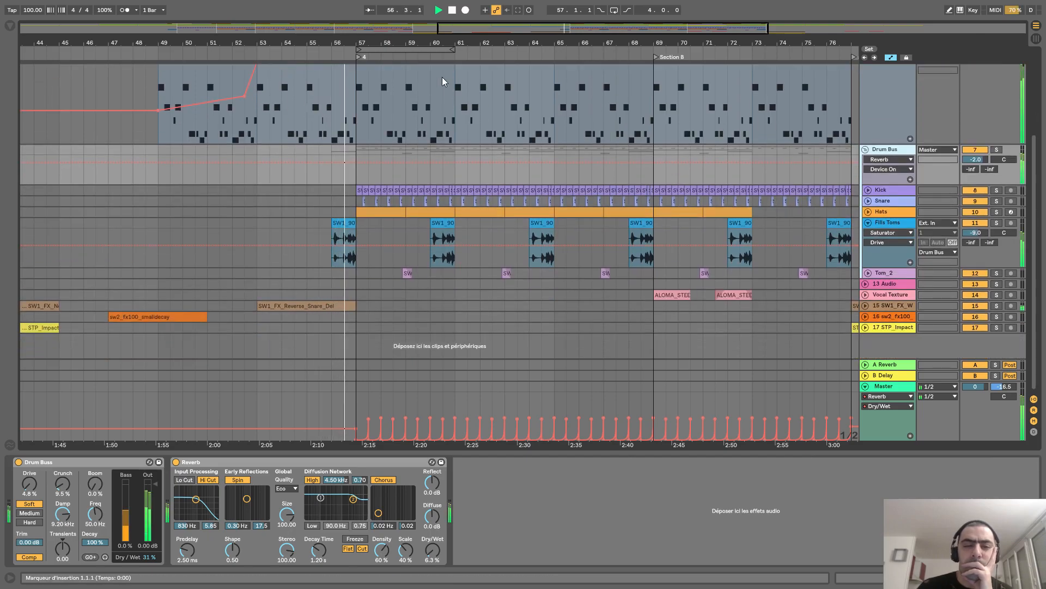
left_click_drag(435, 43, 423, 43)
scroll(609, 222, "up", 5)
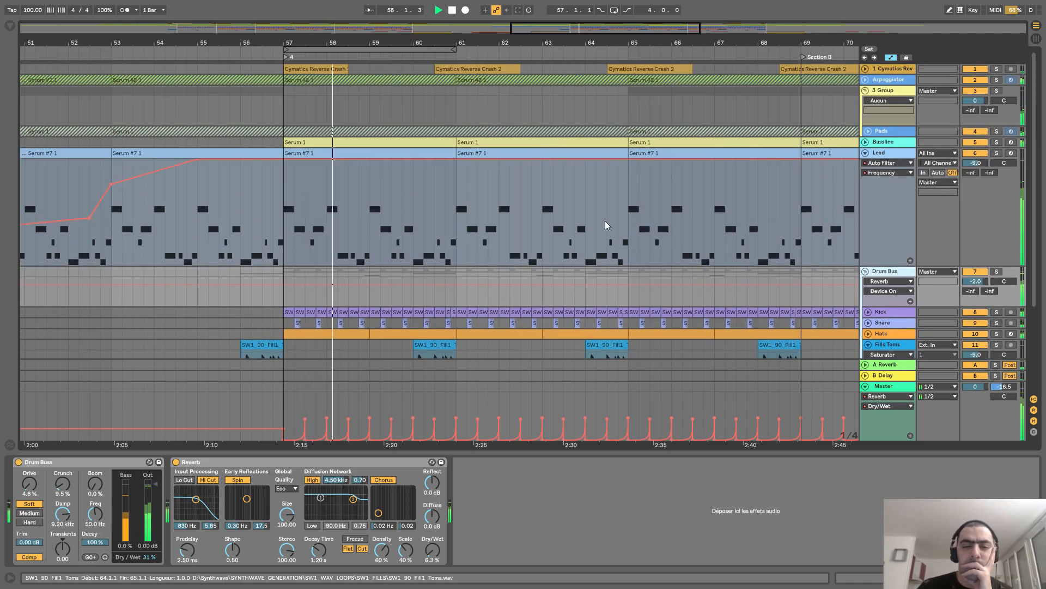
left_click_drag(532, 44, 405, 37)
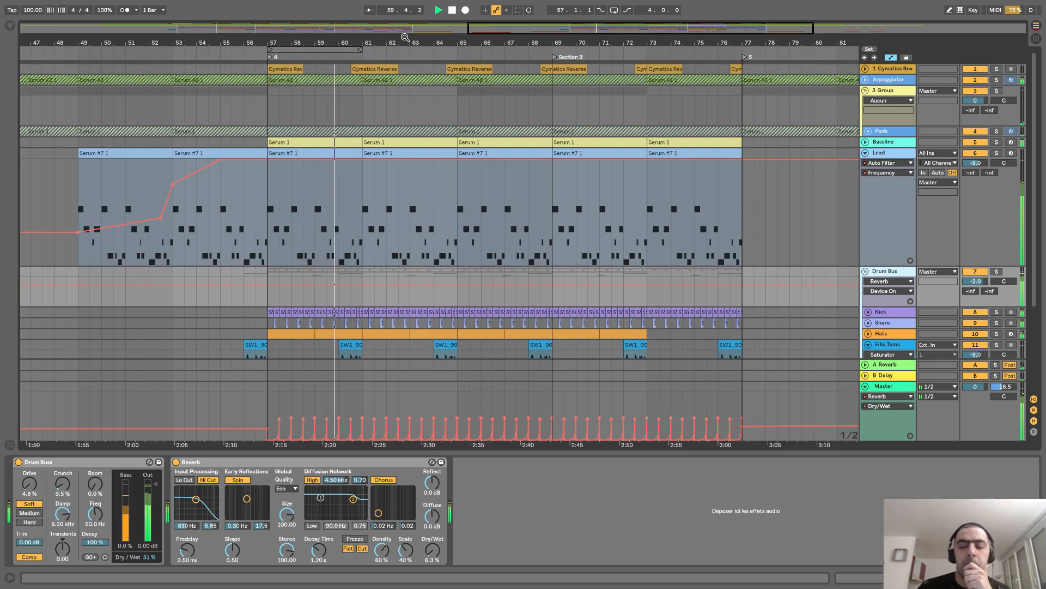
scroll(589, 138, "down", 5)
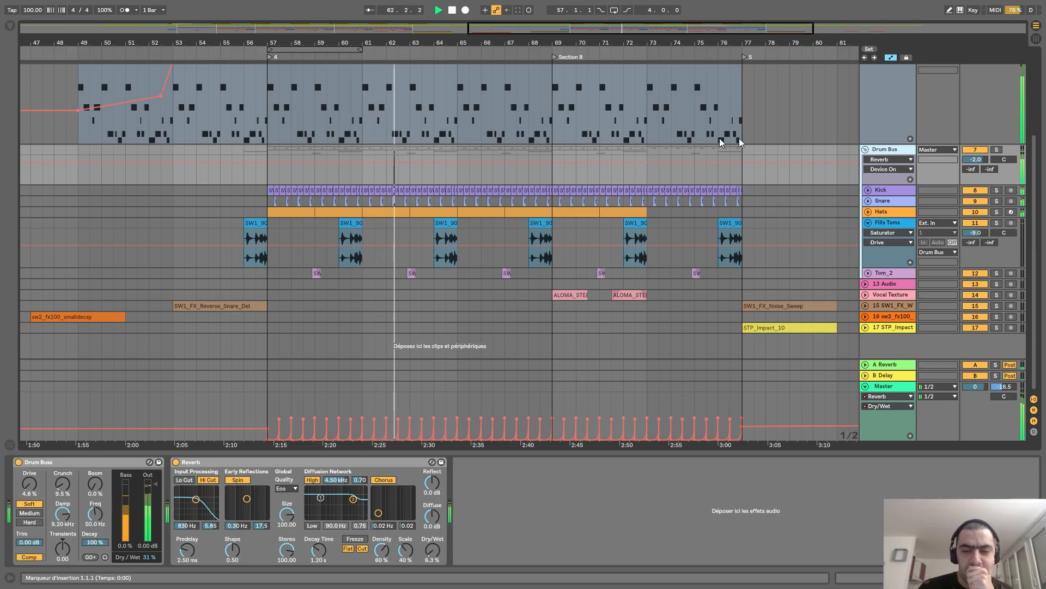
Step: Briefly unfold the Tom_2 track to show its waveforms, and fold it again
left_click(867, 272)
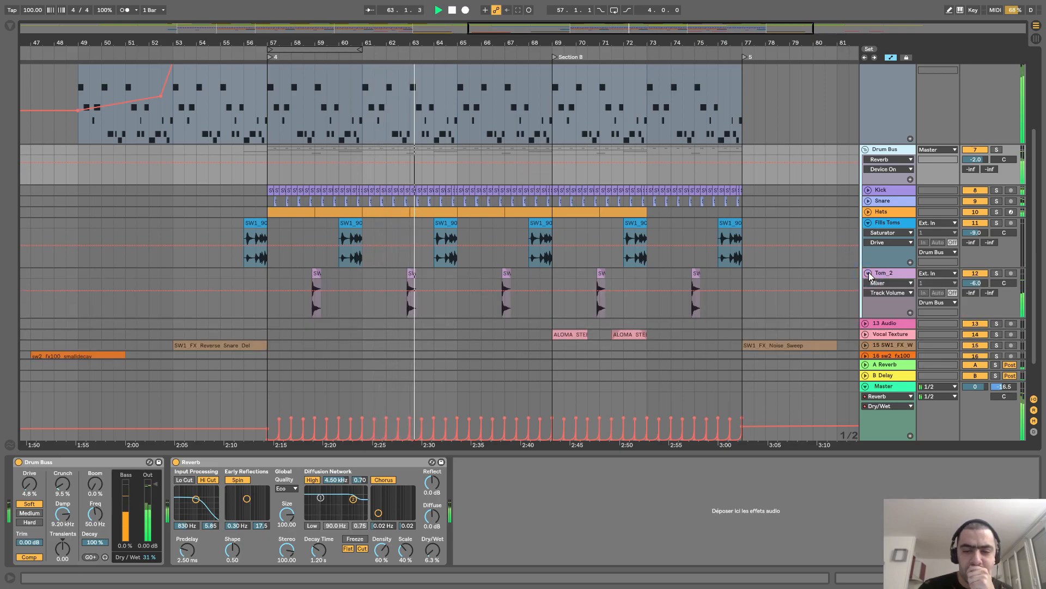
left_click(868, 273)
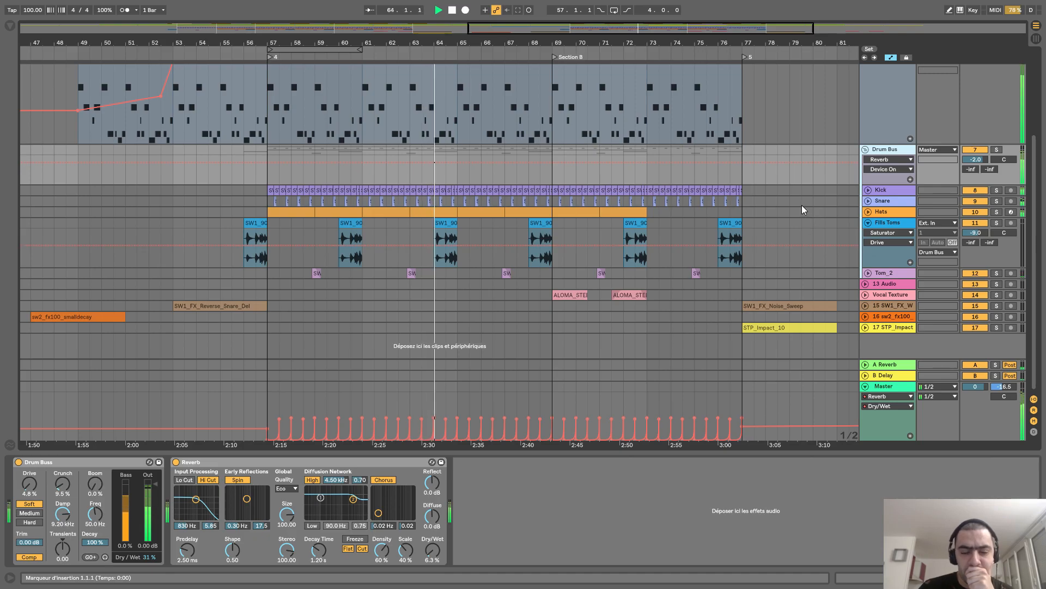
scroll(803, 205, "up", 5)
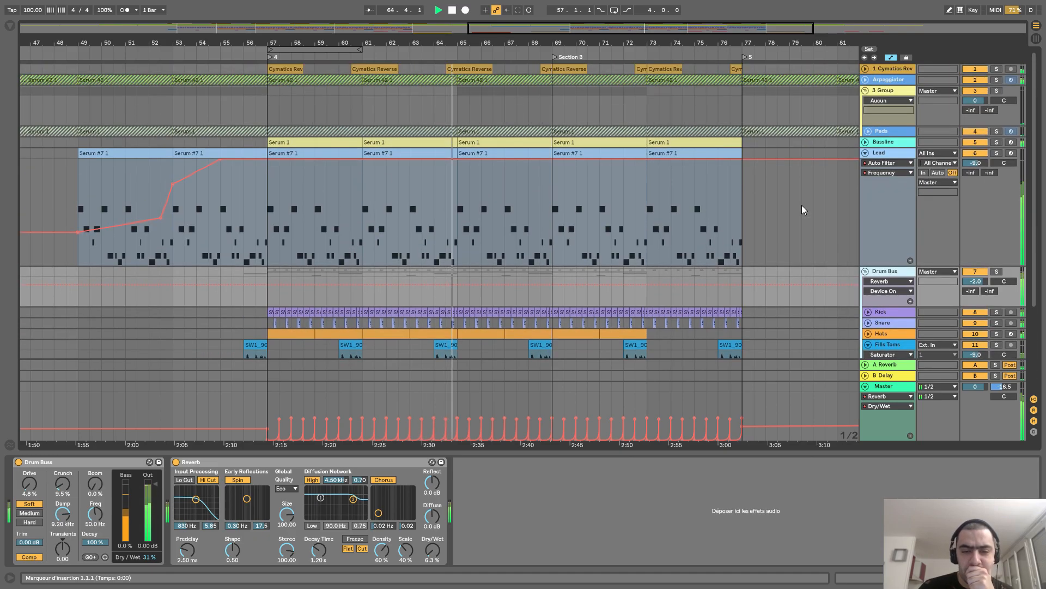
Step: Fold the Lead and Fills Toms tracks, and briefly unfold the Vocal Texture track as Section B plays
left_click(866, 152)
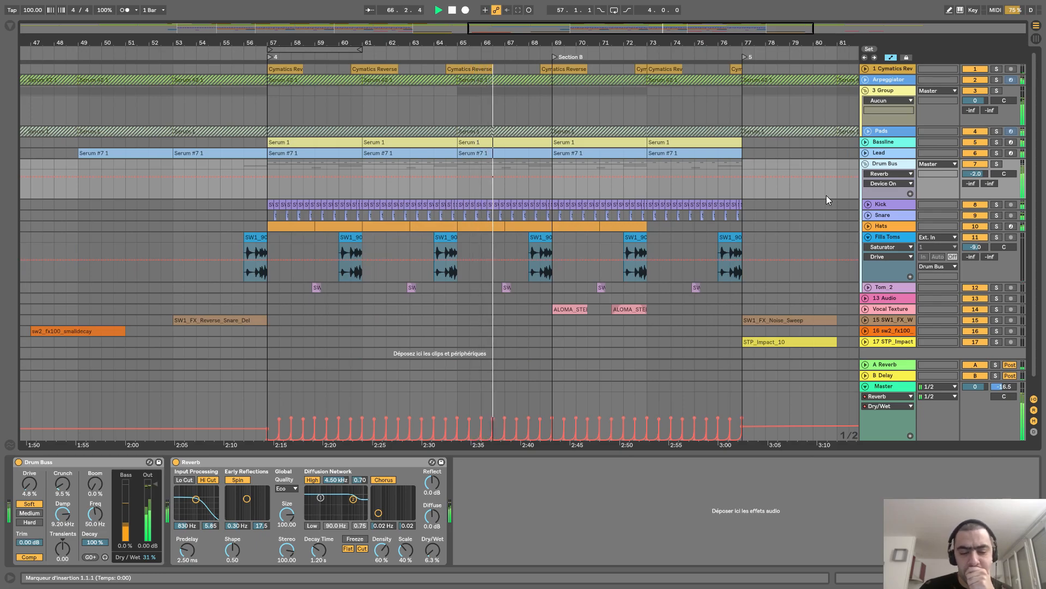
left_click(867, 237)
left_click(868, 238)
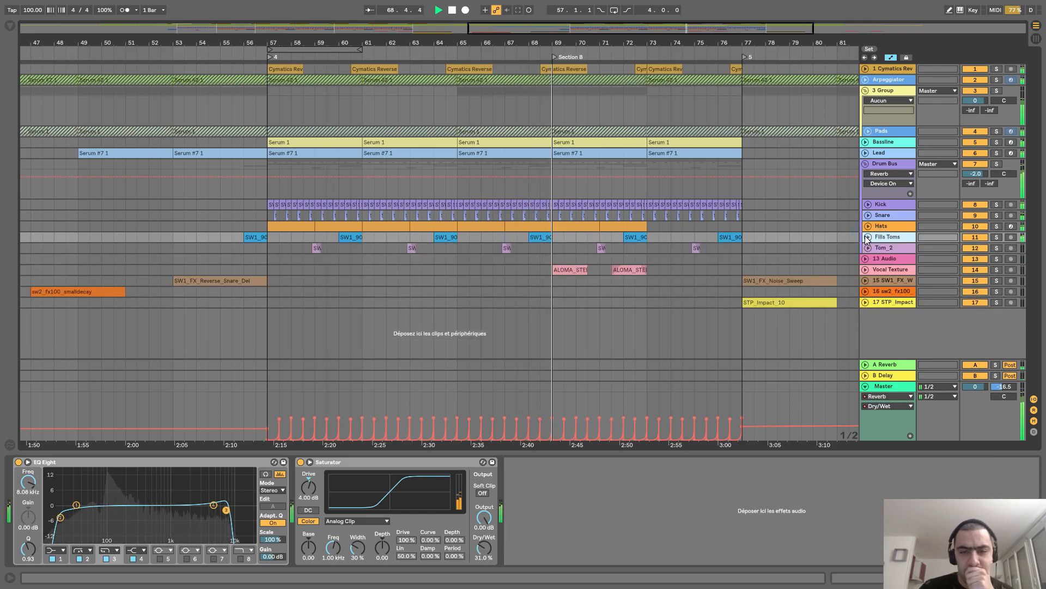
left_click(867, 270)
left_click(867, 269)
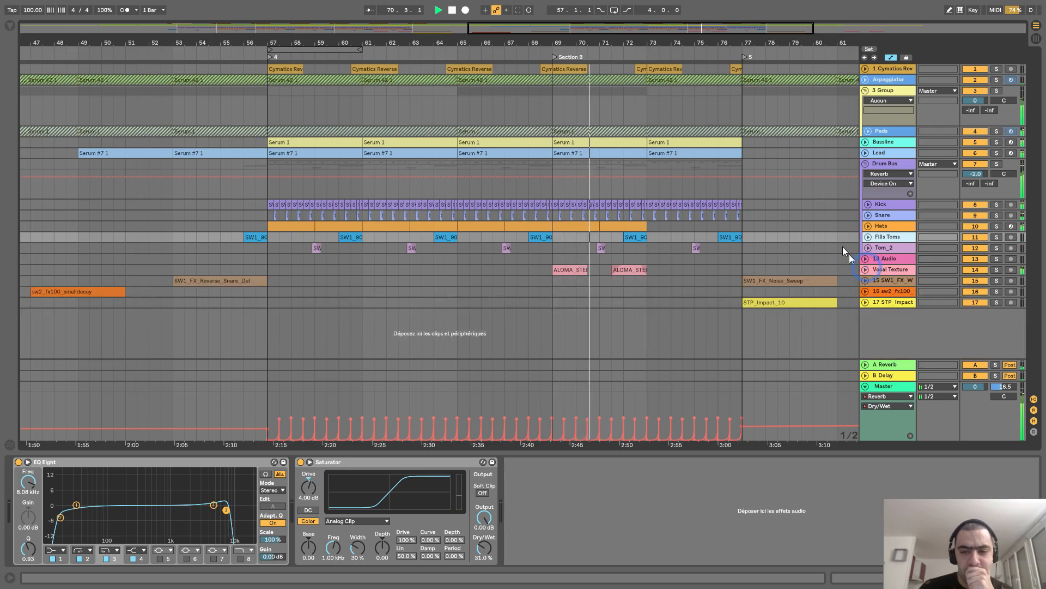
Step: Show the whole arrangement and unfold the Arpeggiator track to follow its filter cutoff automation in section 5
left_click_drag(639, 42, 607, 42)
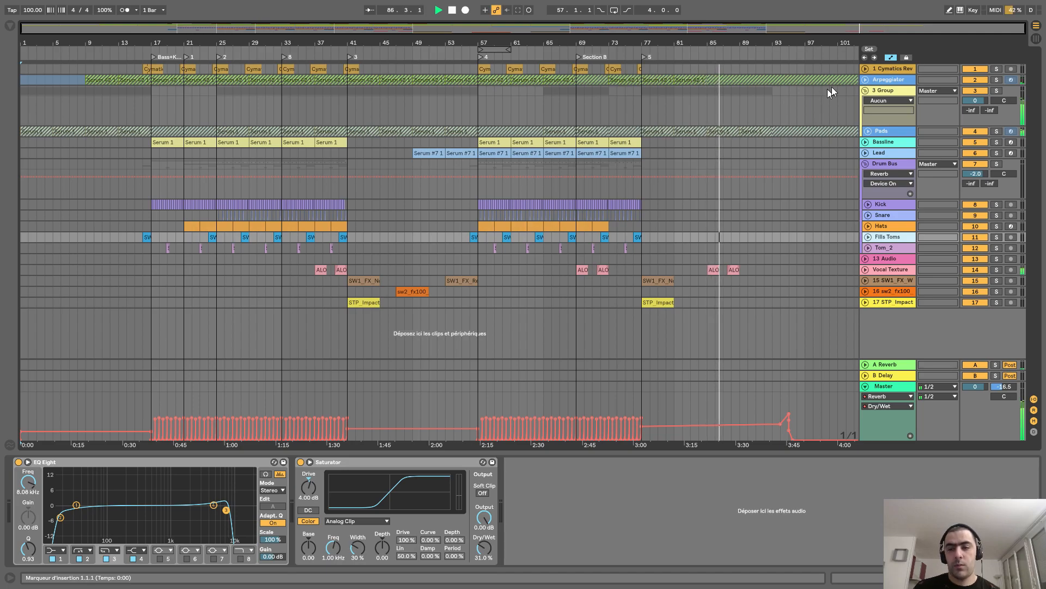
left_click(865, 79)
scroll(856, 100, "down", 2)
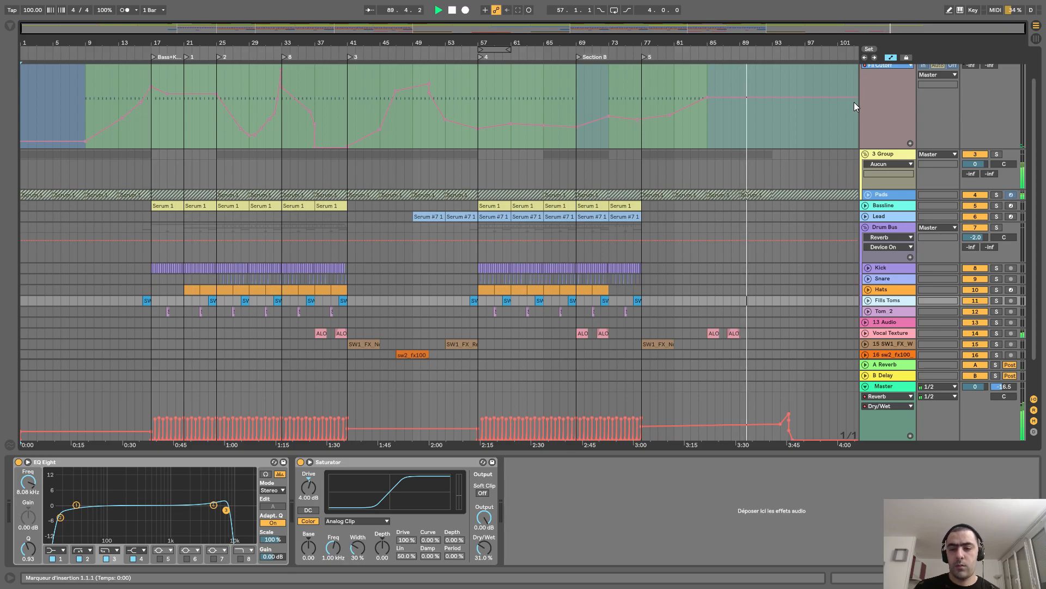
Step: Briefly unfold the Pads track to view its notes and filter cutoff automation, and examine the song's ending up close
left_click(869, 194)
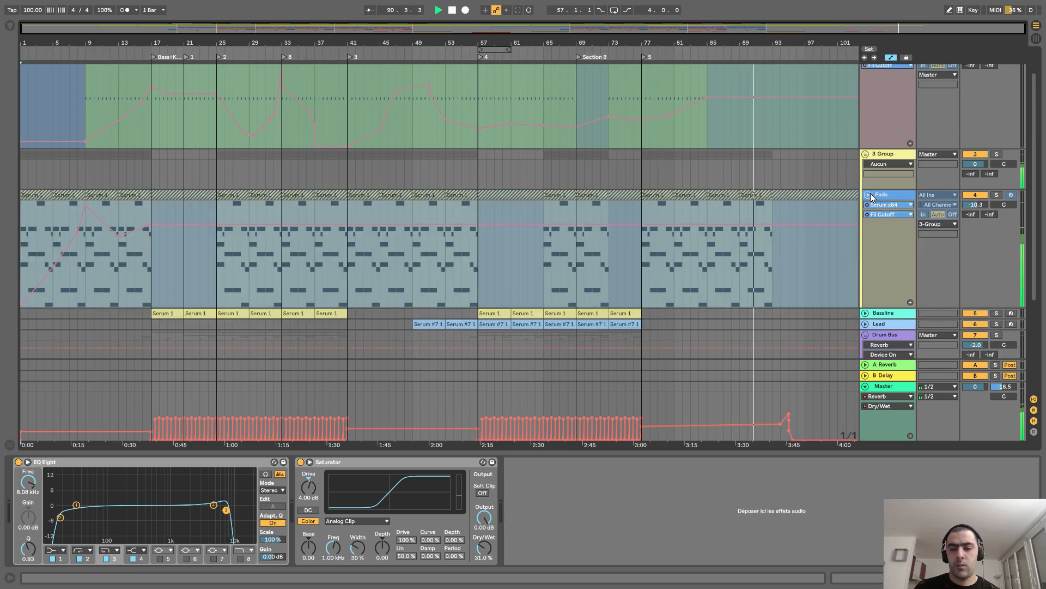
left_click(869, 195)
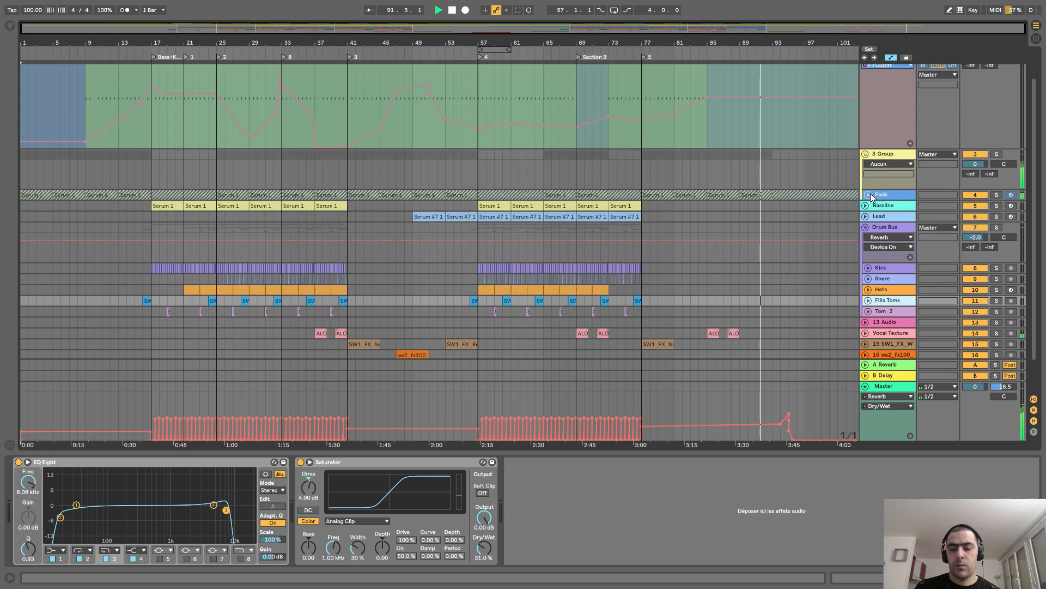
left_click_drag(793, 37, 795, 40)
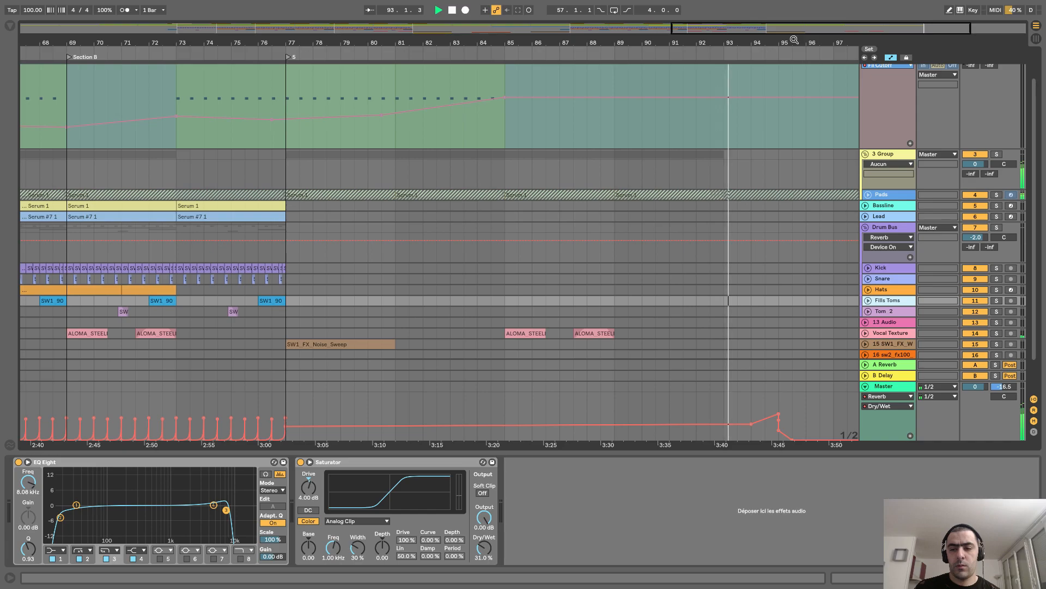